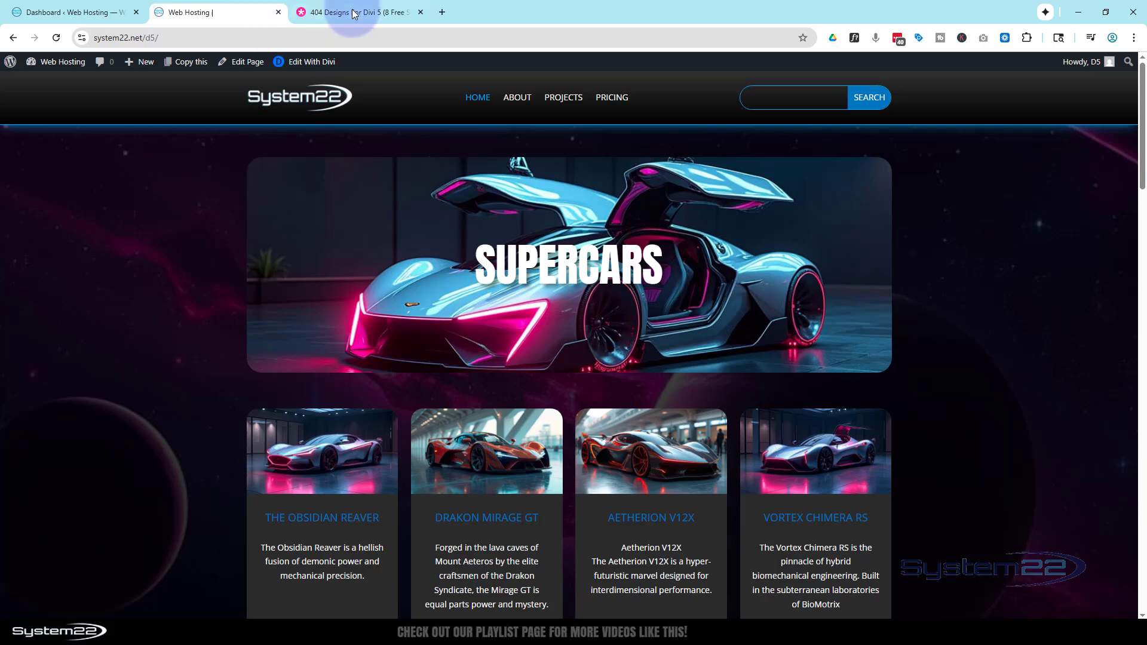
Load the nonexistent address system22.net/d5/dgf to view the site's 404 page, and return to the home page from there
{"action": "left_click", "coordinate": [352, 11]}
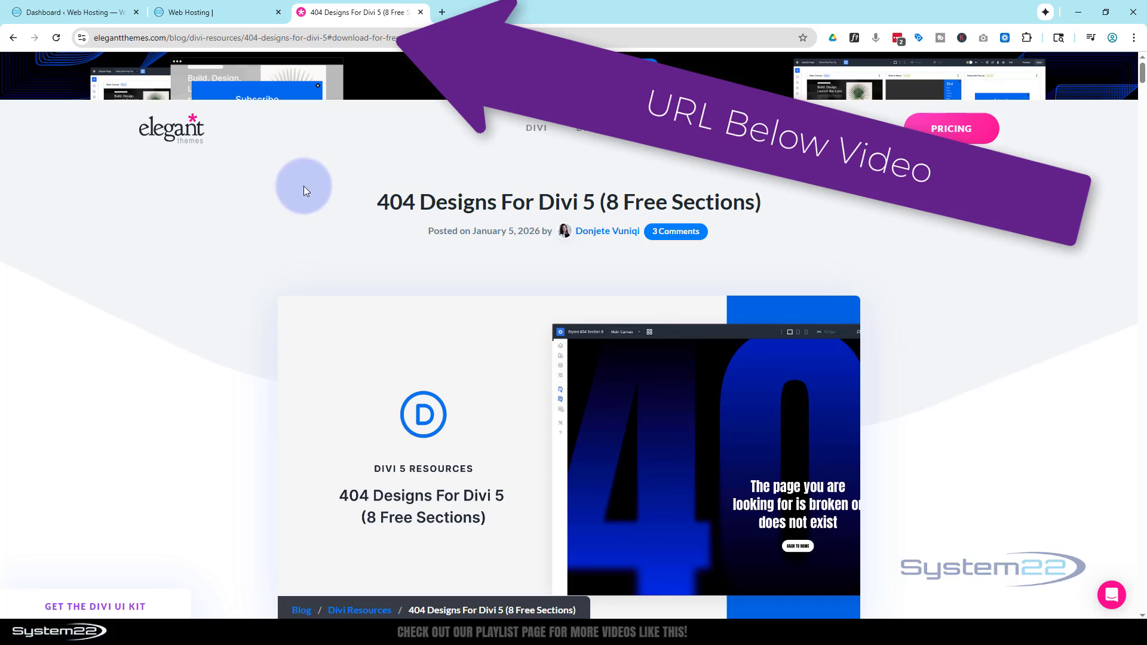
{"action": "left_click", "coordinate": [202, 13]}
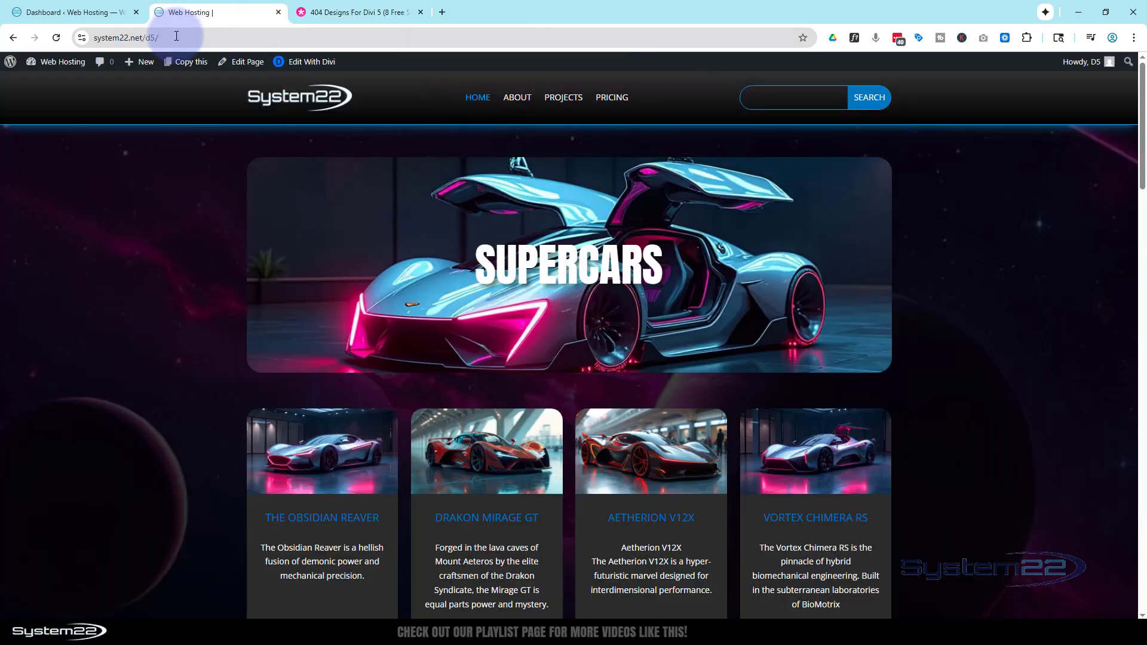
{"action": "left_click", "coordinate": [225, 35]}
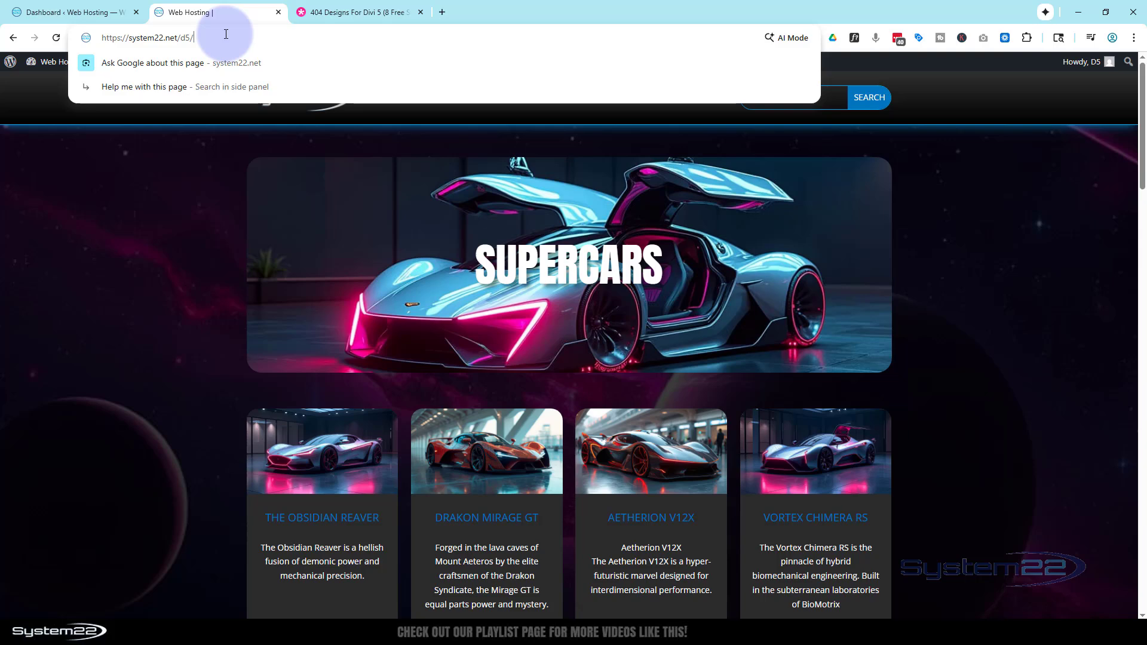
{"action": "type", "text": "dgf"}
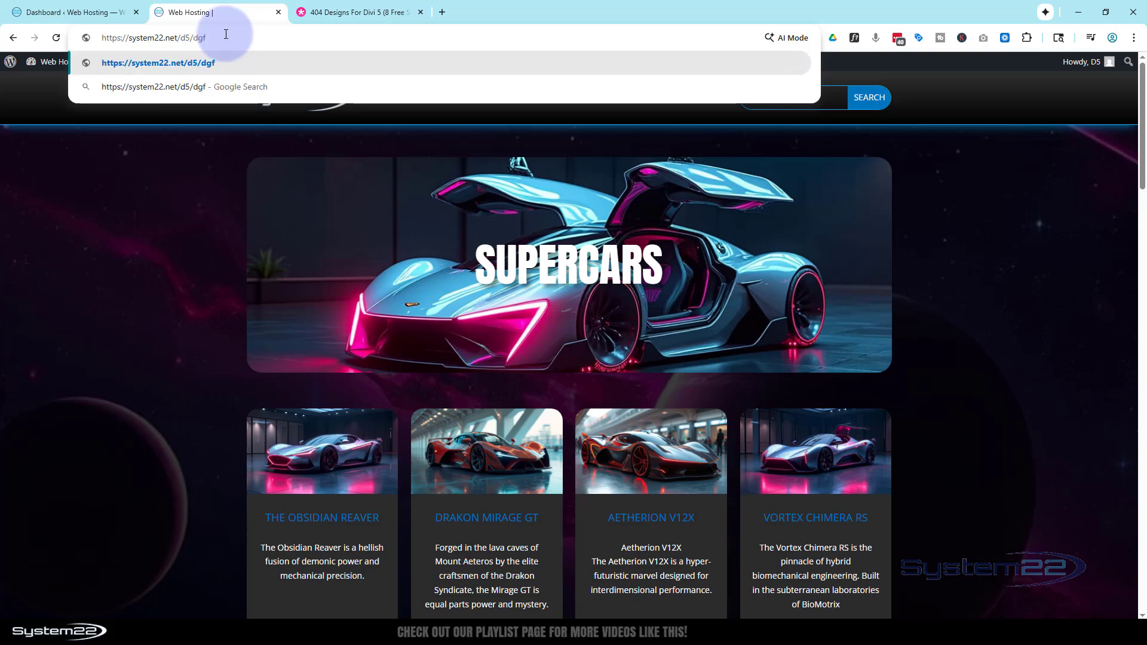
{"action": "key", "text": "Return"}
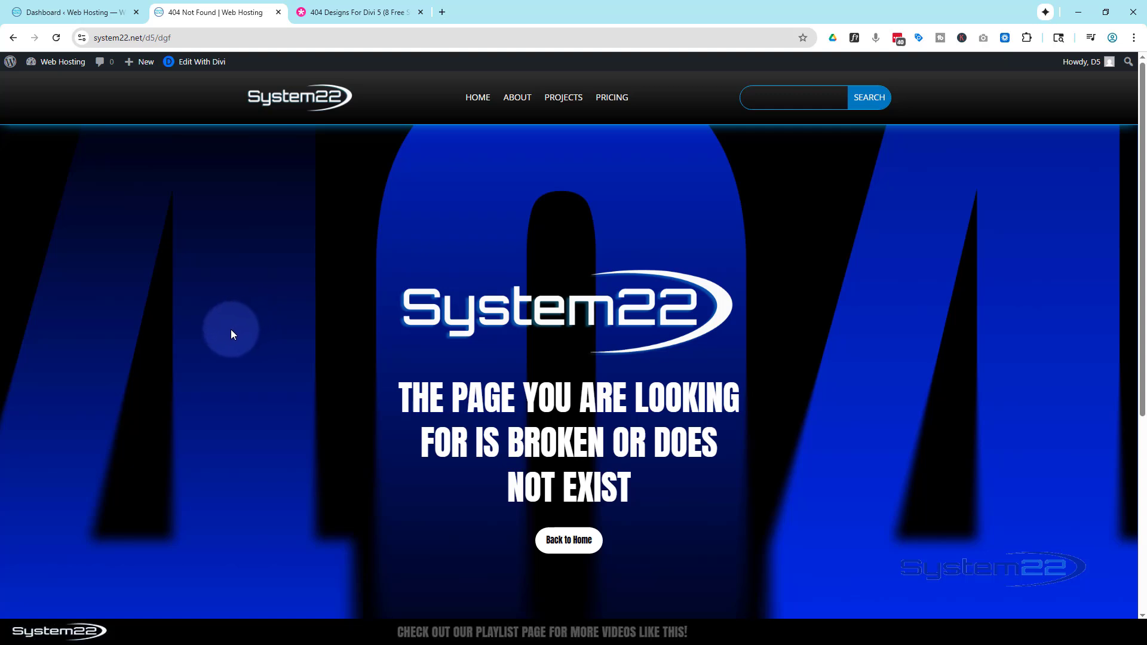
{"action": "left_click", "coordinate": [574, 545]}
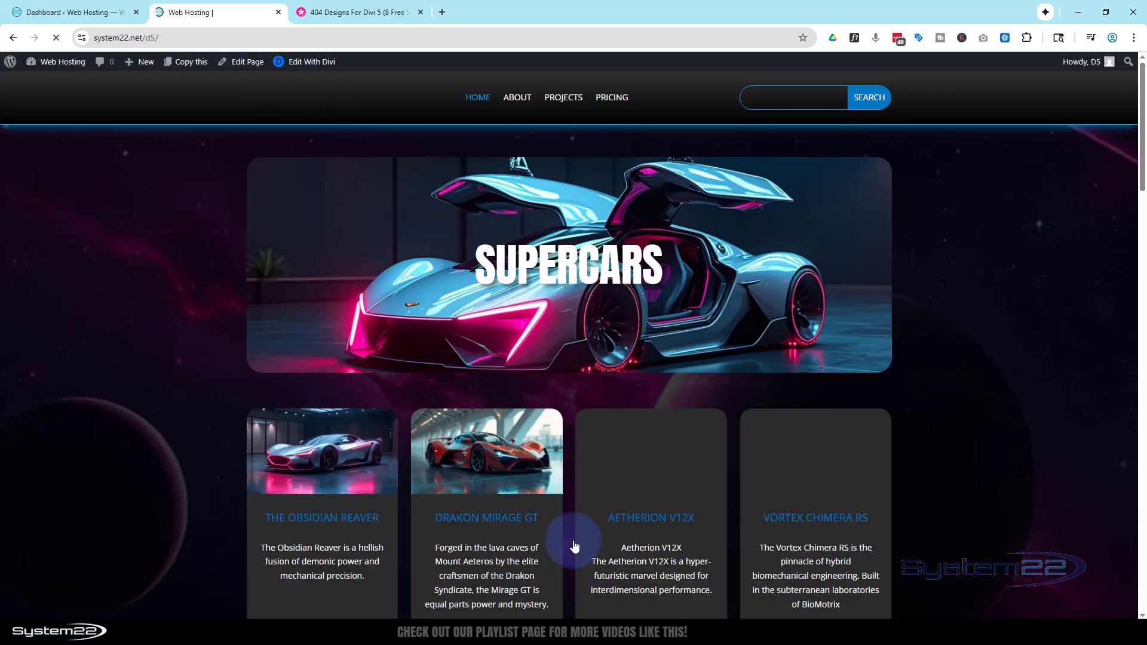
Examine the previews of the 404 section designs in the Elegant Themes blog post
{"action": "left_click", "coordinate": [371, 14]}
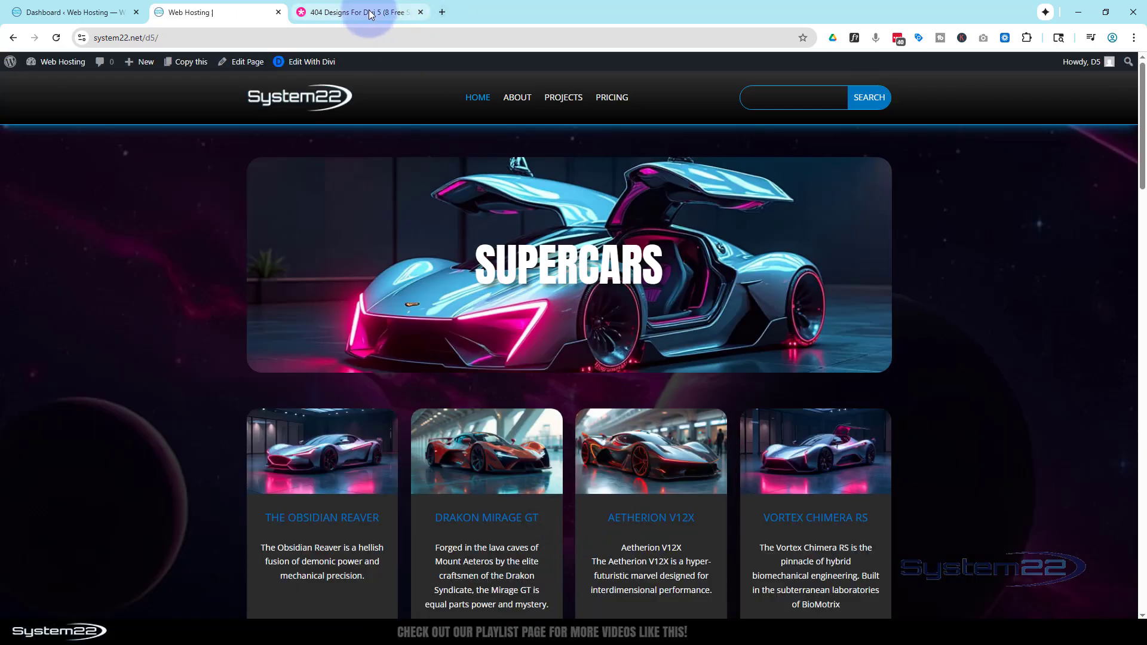
{"action": "left_click", "coordinate": [368, 12]}
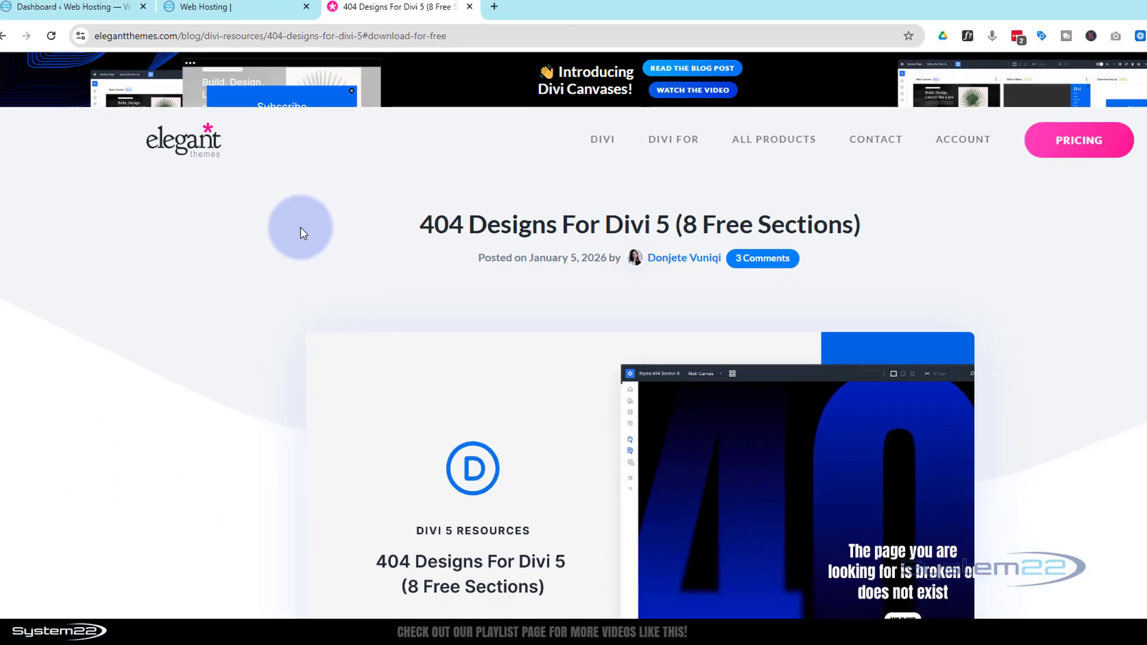
{"action": "scroll", "coordinate": [300, 227], "scroll_direction": "down", "scroll_amount": 7}
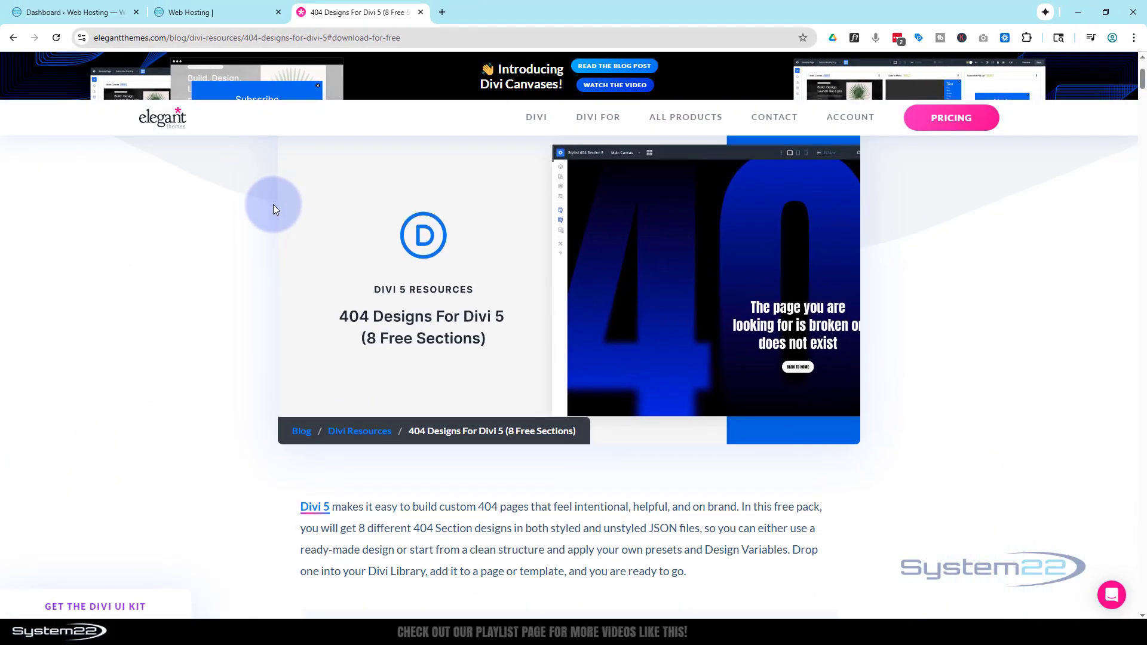
{"action": "scroll", "coordinate": [401, 401], "scroll_direction": "down", "scroll_amount": 2}
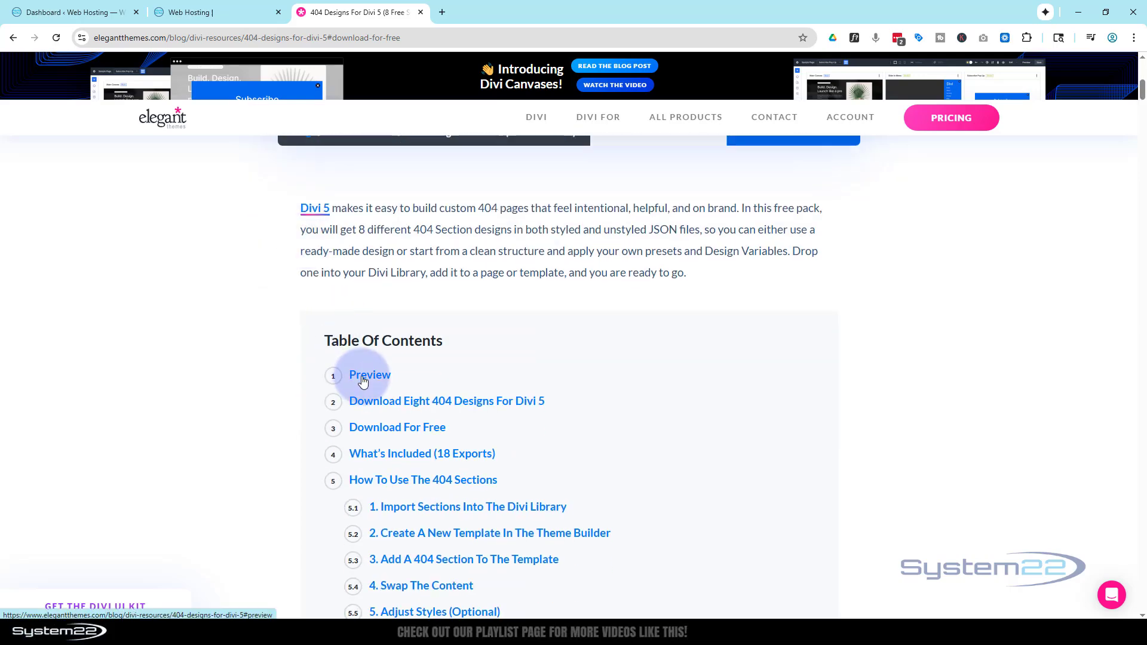
{"action": "left_click", "coordinate": [362, 372]}
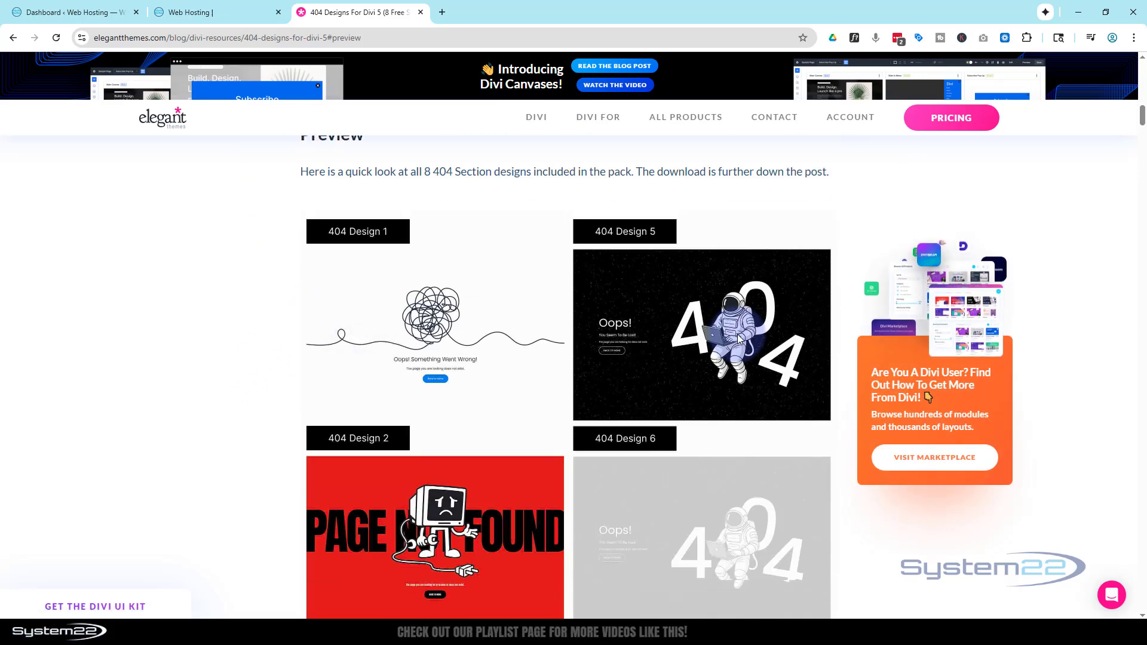
{"action": "scroll", "coordinate": [456, 345], "scroll_direction": "down", "scroll_amount": 6}
{"action": "scroll", "coordinate": [457, 349], "scroll_direction": "down", "scroll_amount": 3}
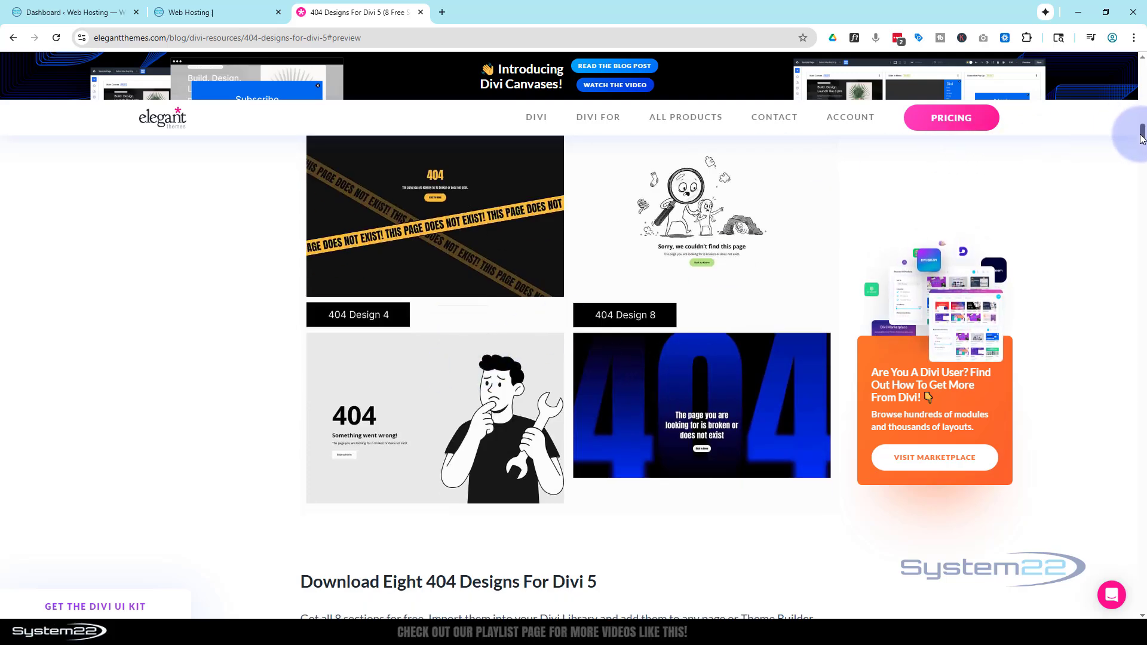
Download the eight 404 designs for Divi 5 from the post's download section
{"action": "left_click_drag", "start_coordinate": [1141, 139], "coordinate": [1131, 94]}
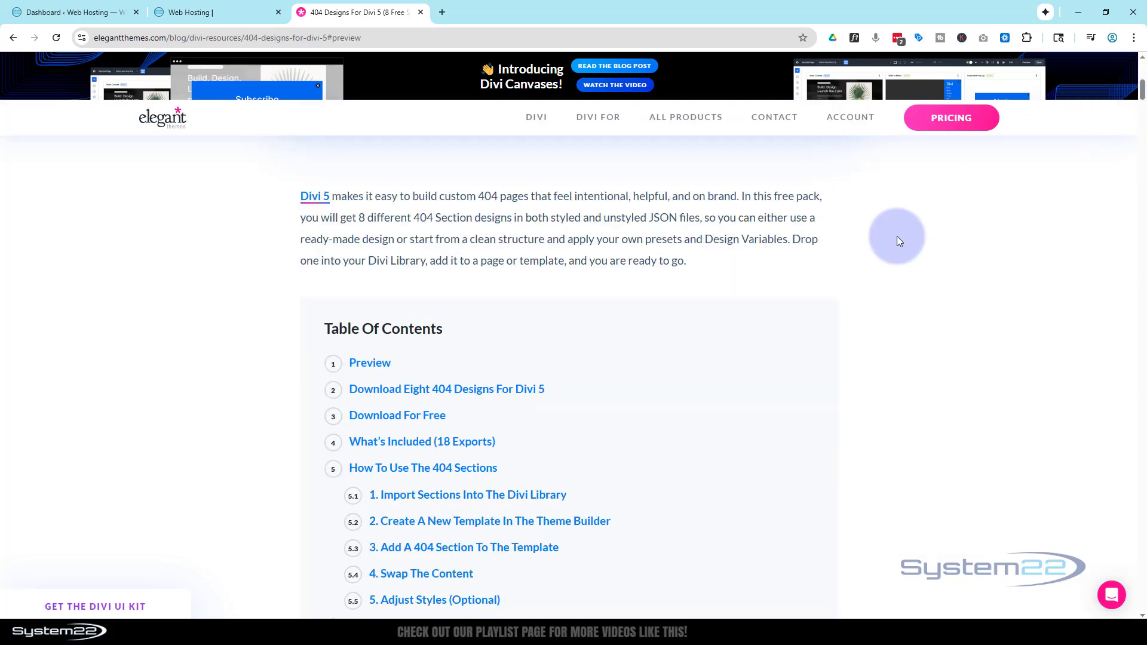
{"action": "left_click", "coordinate": [448, 396]}
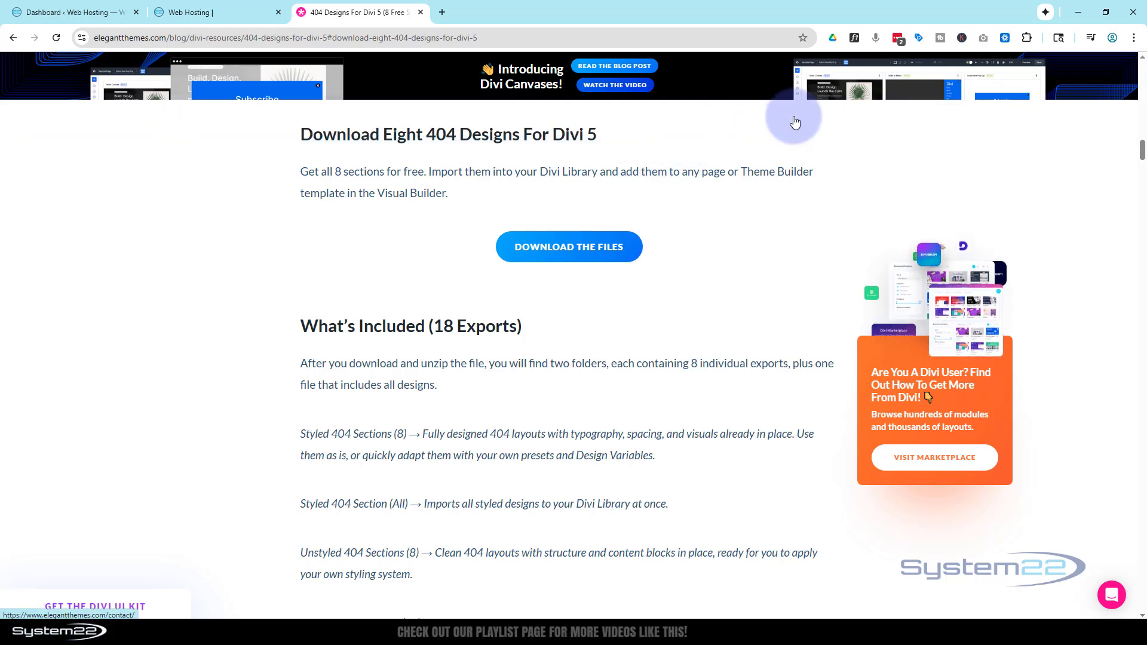
{"action": "left_click", "coordinate": [556, 251]}
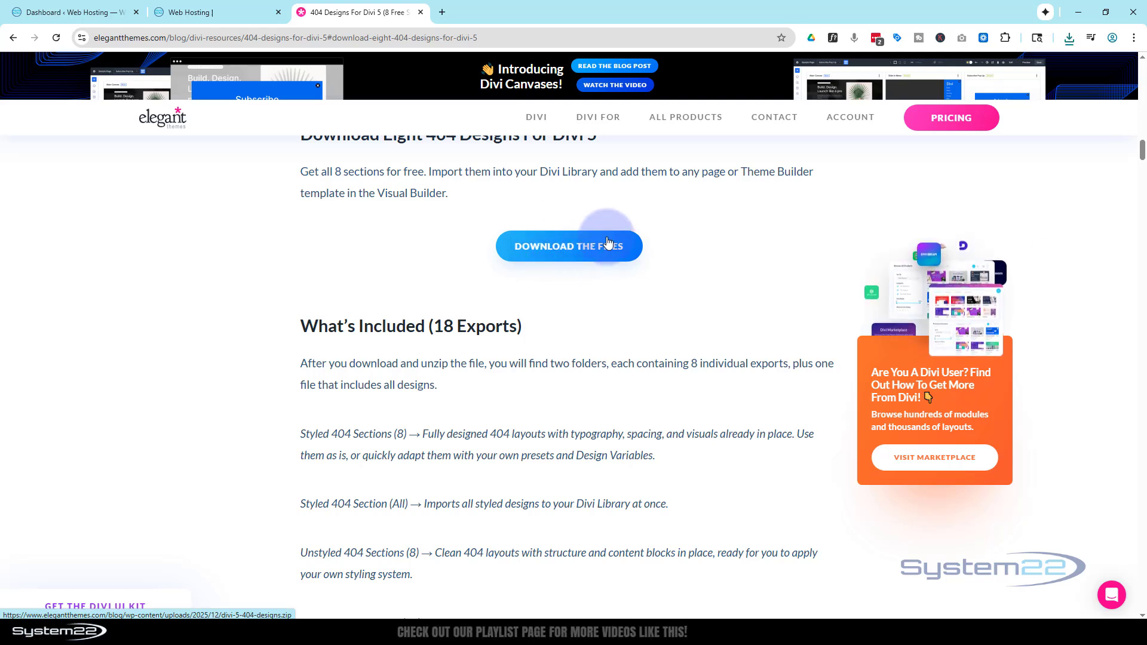
Extract the divi-5-404-designs ZIP archive into its current folder
{"action": "left_click_drag", "start_coordinate": [0, 418], "coordinate": [48, 280]}
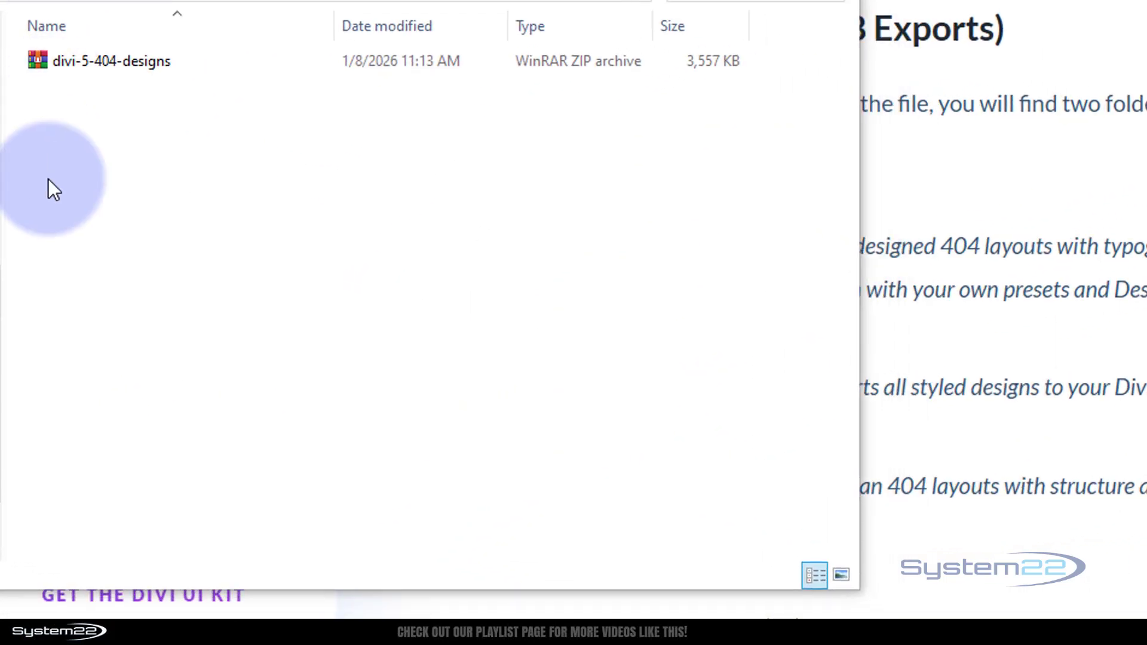
{"action": "left_click", "coordinate": [37, 66]}
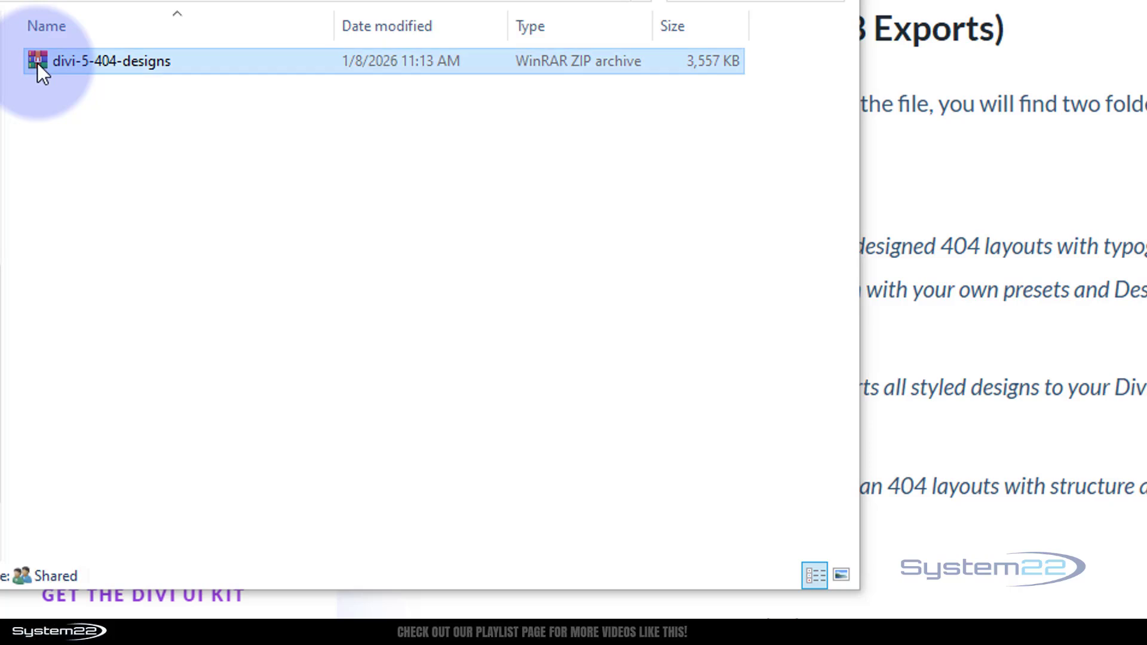
{"action": "right_click", "coordinate": [37, 63]}
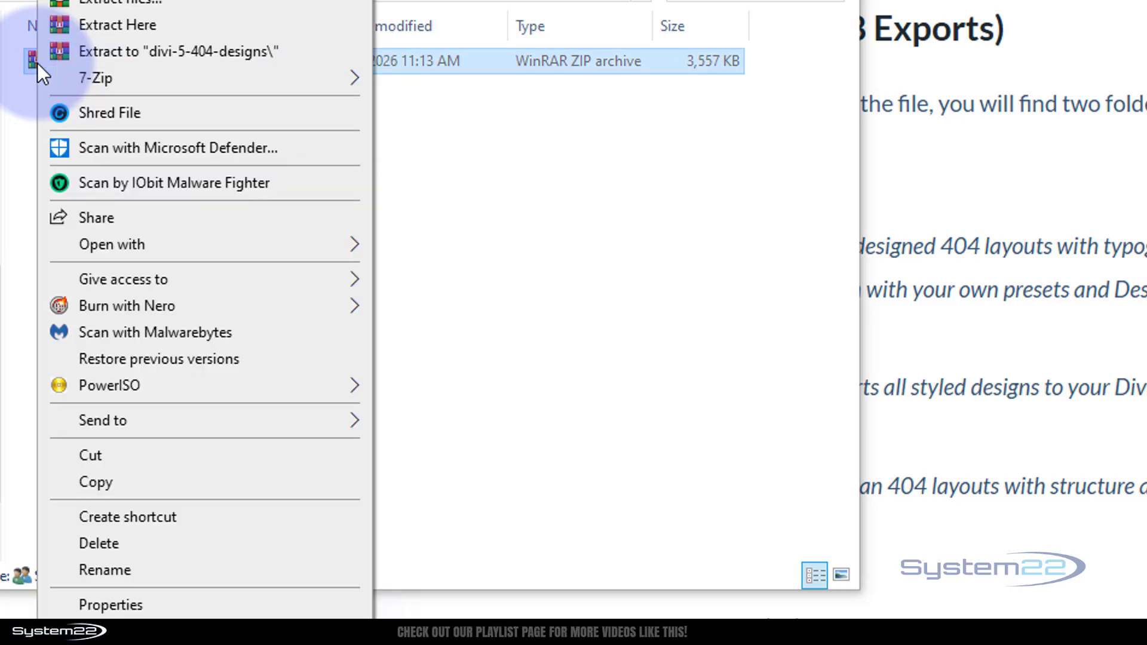
{"action": "left_click", "coordinate": [133, 25]}
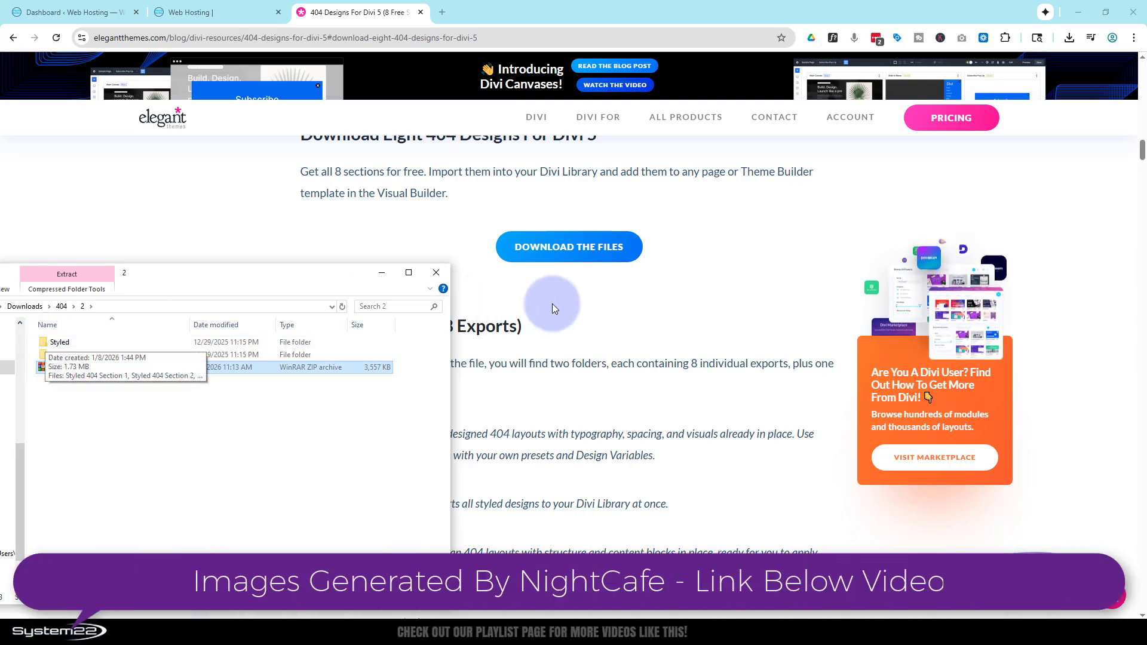
Review the design previews alongside the extracted folders and open the Styled folder
{"action": "scroll", "coordinate": [543, 433], "scroll_direction": "up", "scroll_amount": 2}
{"action": "scroll", "coordinate": [542, 430], "scroll_direction": "up", "scroll_amount": 5}
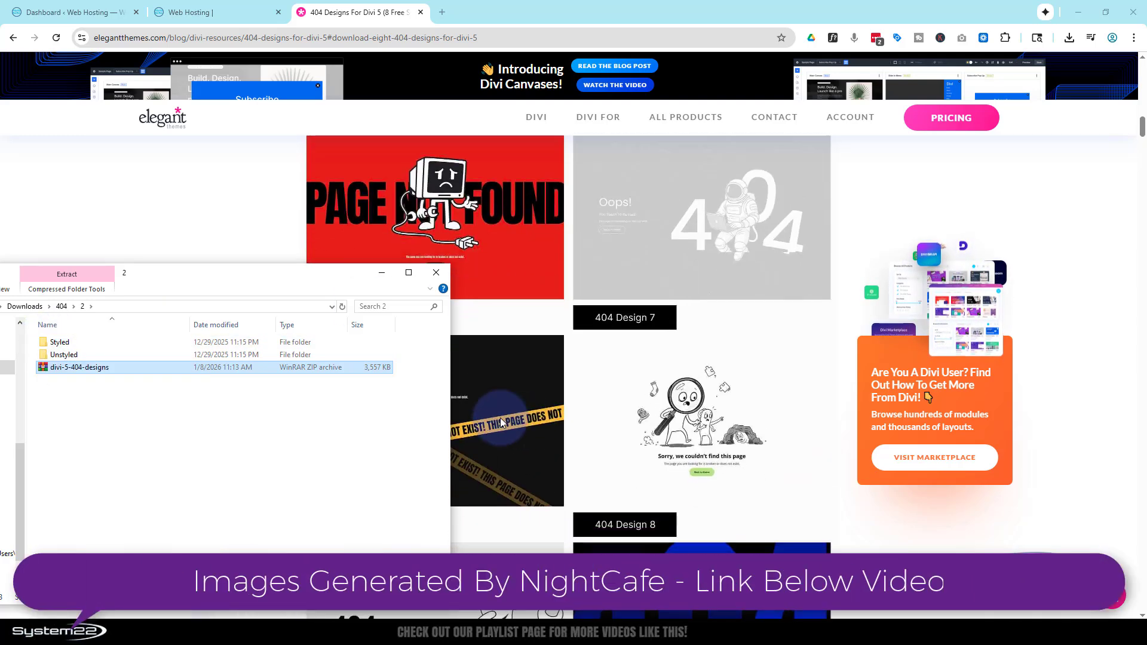
{"action": "left_click", "coordinate": [48, 354]}
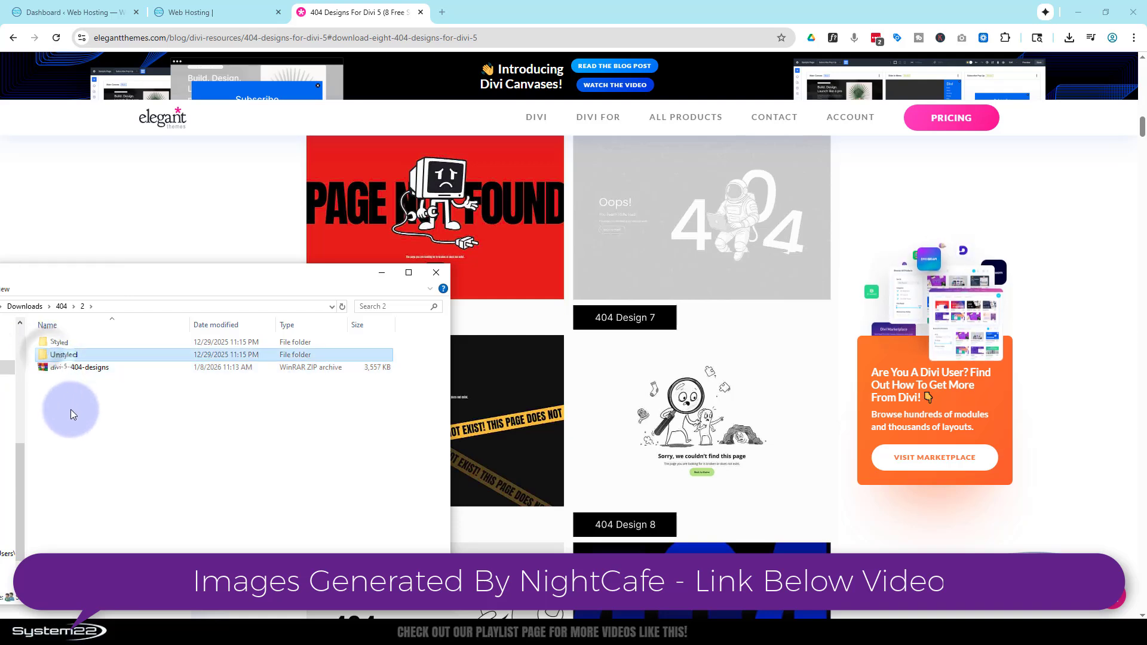
{"action": "left_click", "coordinate": [48, 341]}
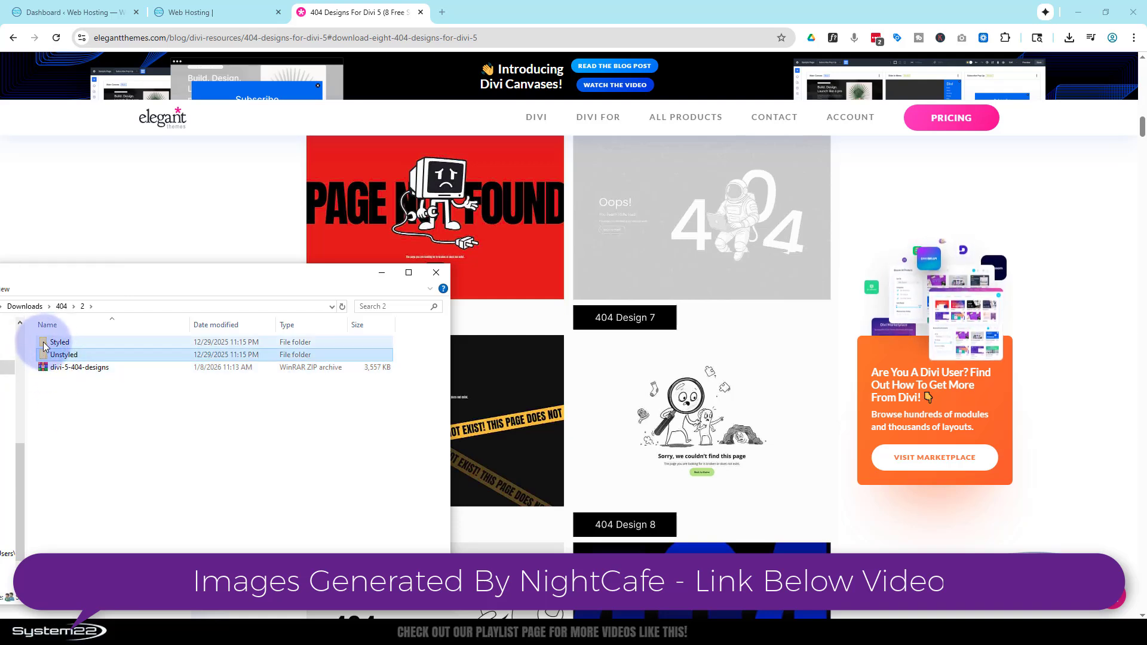
{"action": "double_click", "coordinate": [43, 343]}
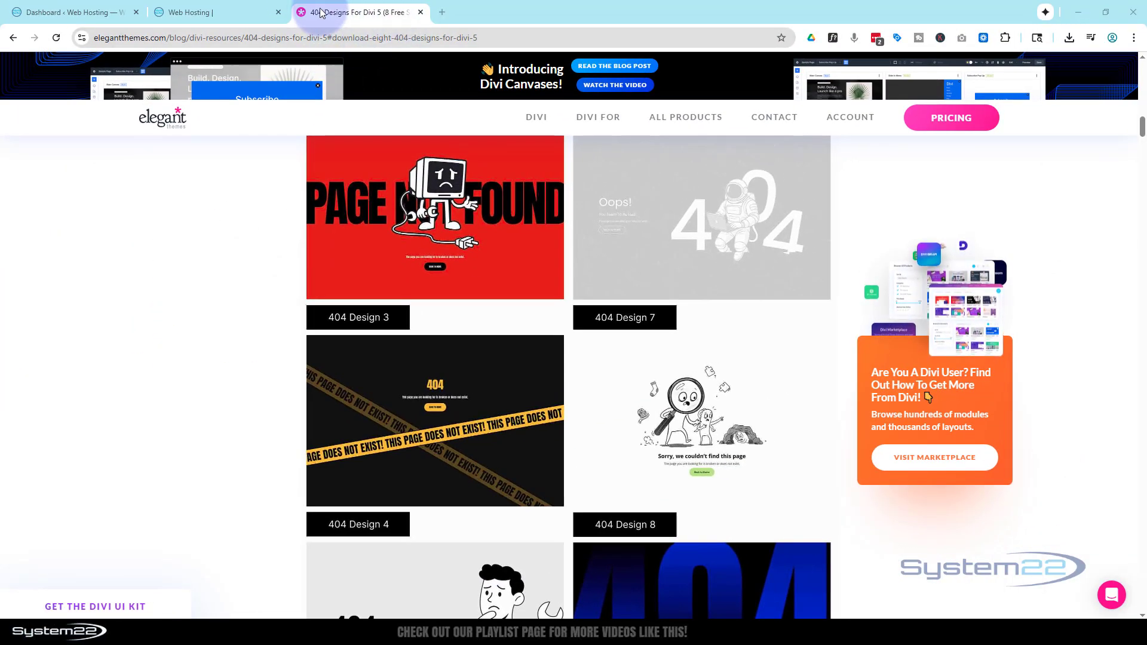
Switch to the WordPress dashboard and open the Divi Library
{"action": "left_click", "coordinate": [65, 13]}
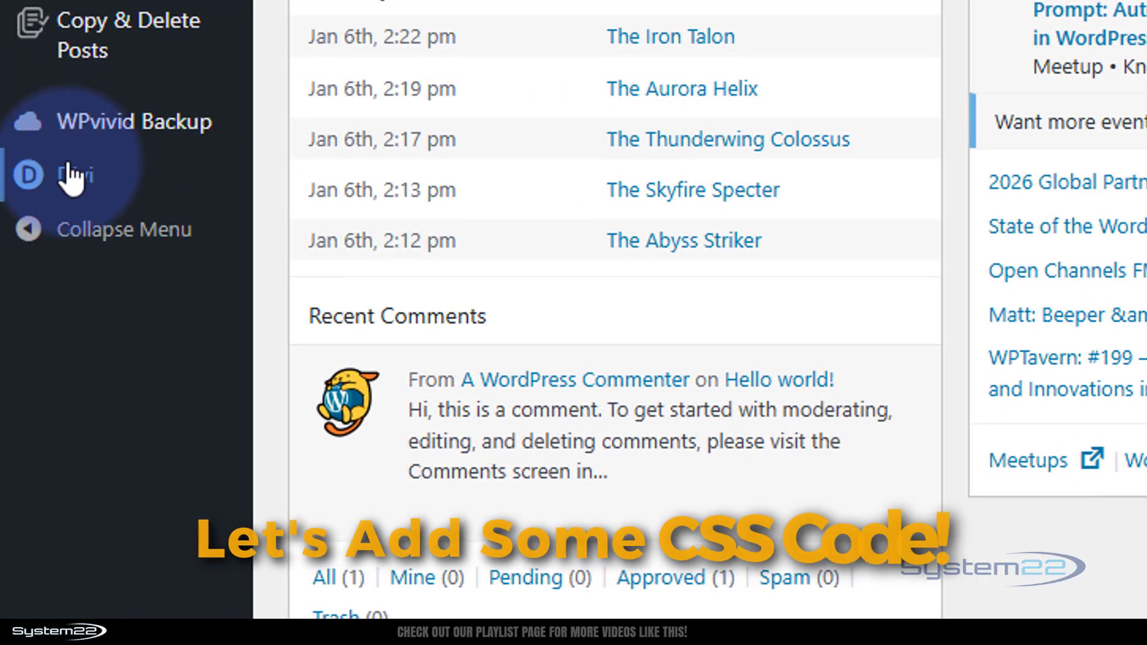
{"action": "mouse_move", "coordinate": [26, 427]}
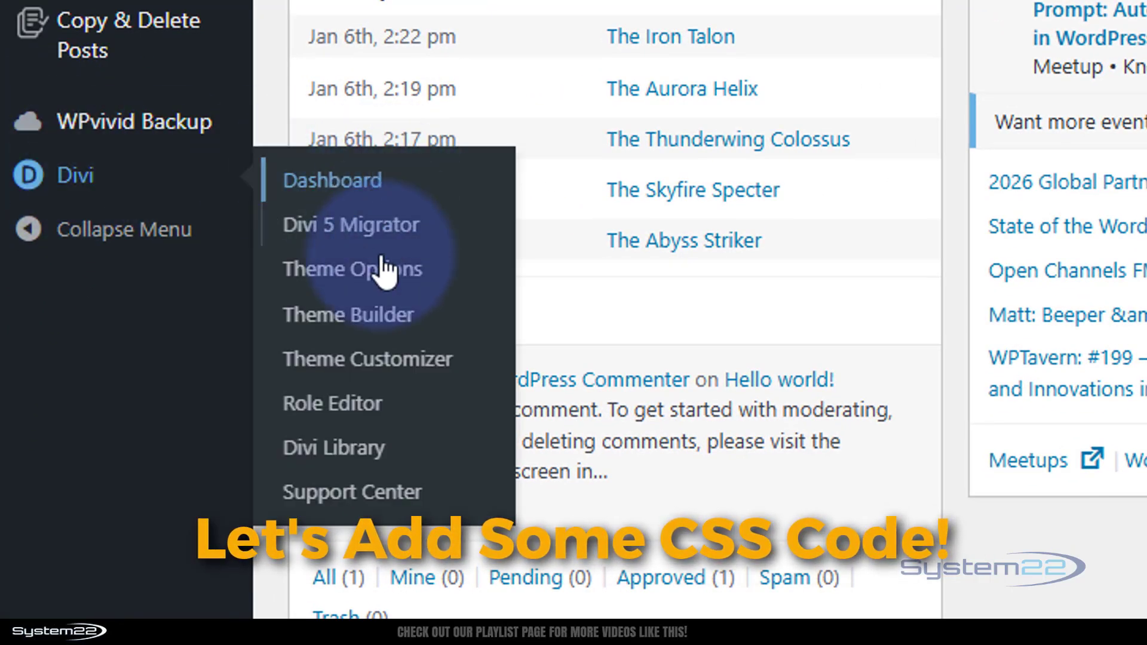
{"action": "left_click", "coordinate": [369, 463]}
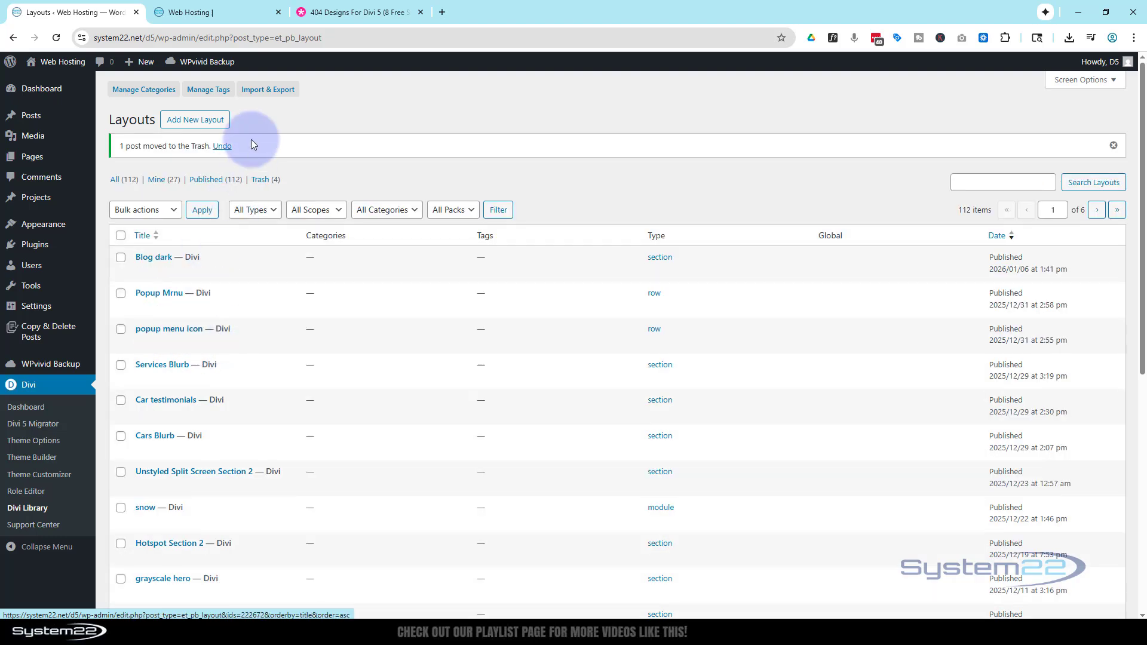
Import Styled 404 Section 8.json from the Styled folder into the Divi Library without importing presets
{"action": "left_click", "coordinate": [258, 91]}
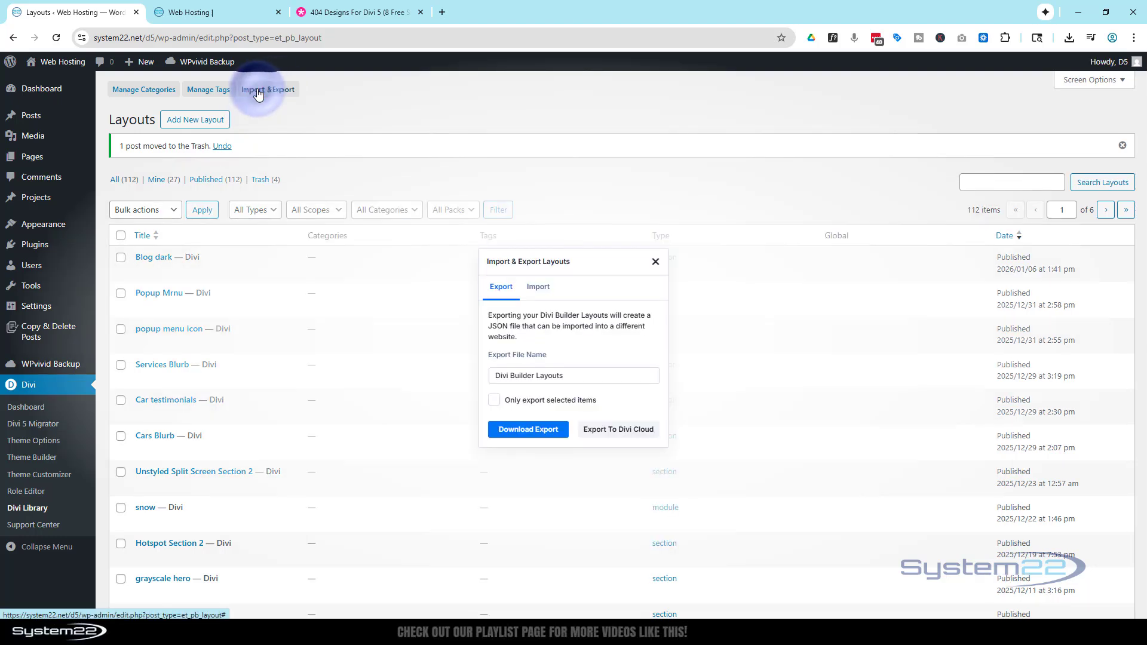
{"action": "left_click", "coordinate": [538, 288]}
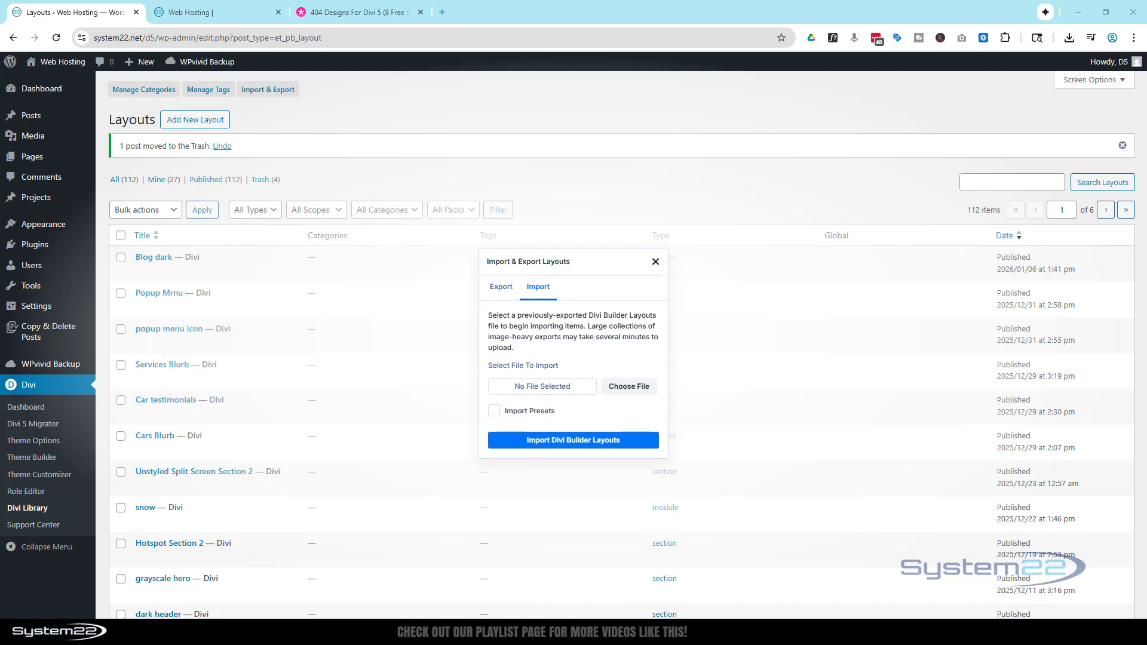
{"action": "left_click_drag", "start_coordinate": [0, 371], "coordinate": [139, 213]}
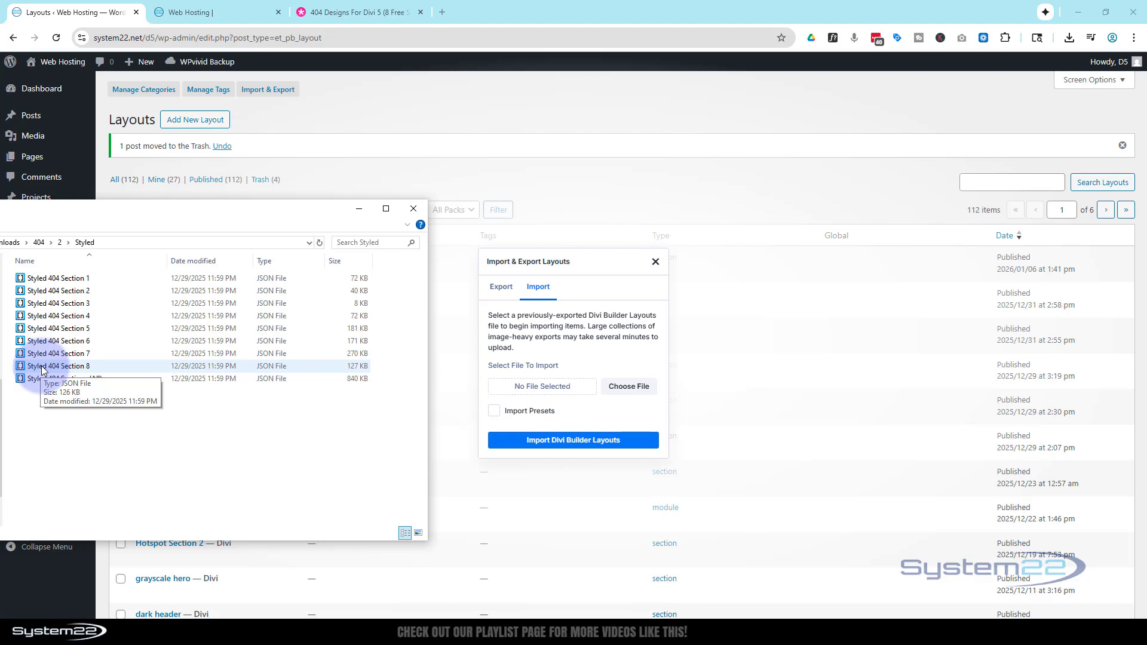
{"action": "left_click_drag", "start_coordinate": [41, 365], "coordinate": [539, 392]}
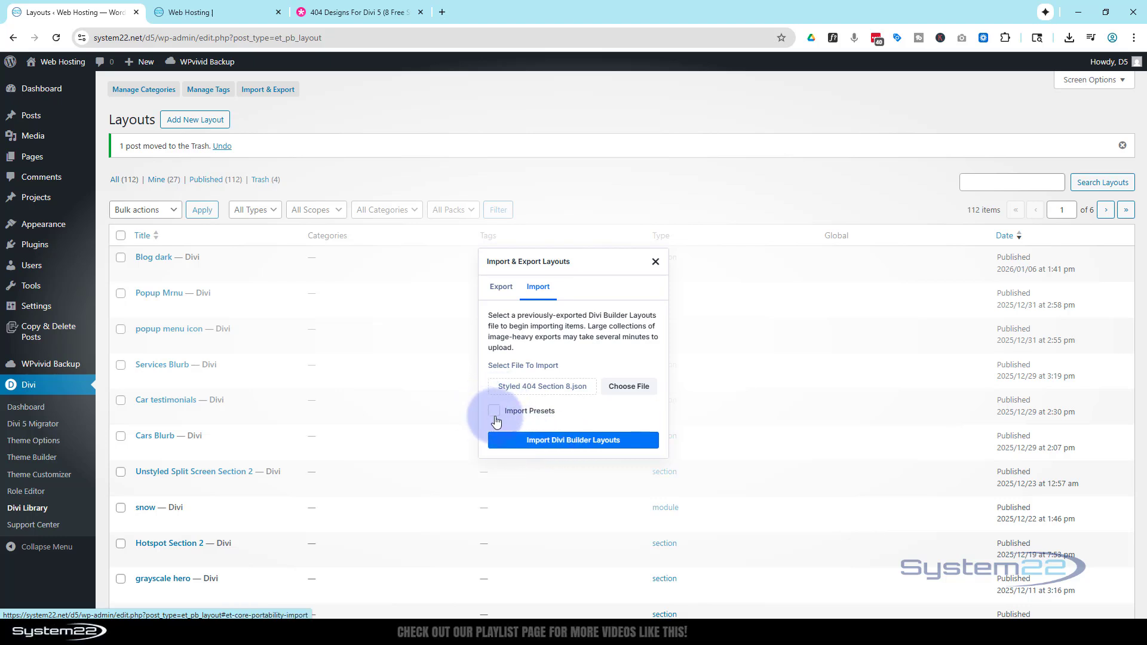
{"action": "left_click", "coordinate": [572, 440]}
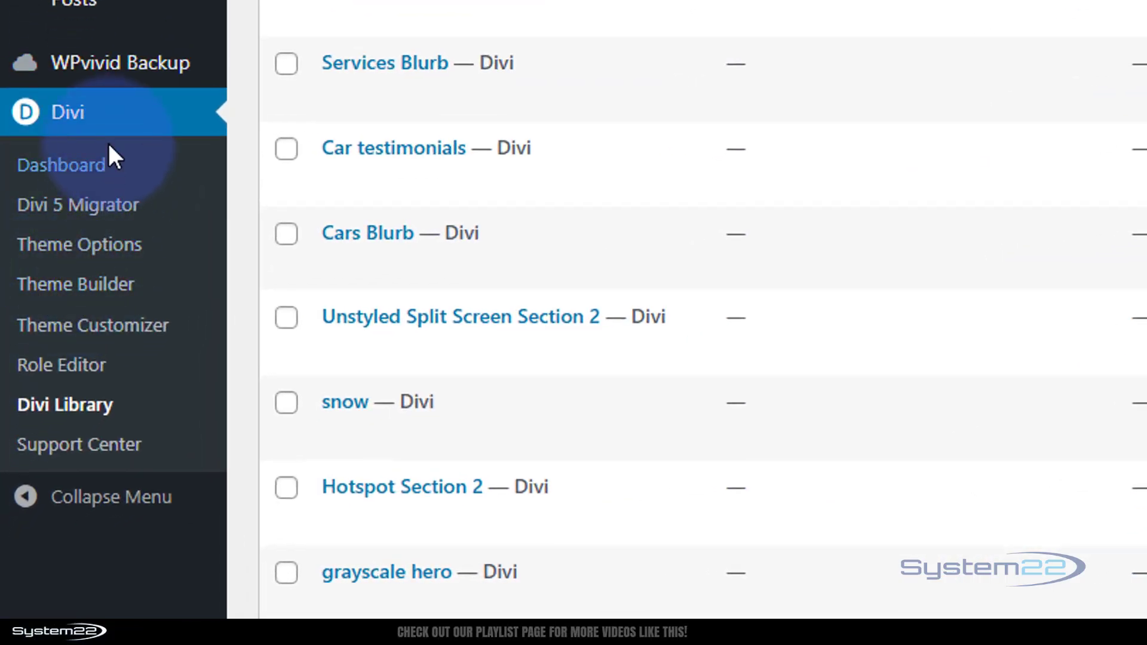
Delete the existing 404 Page template in the Divi Theme Builder and save the changes
{"action": "left_click", "coordinate": [93, 293]}
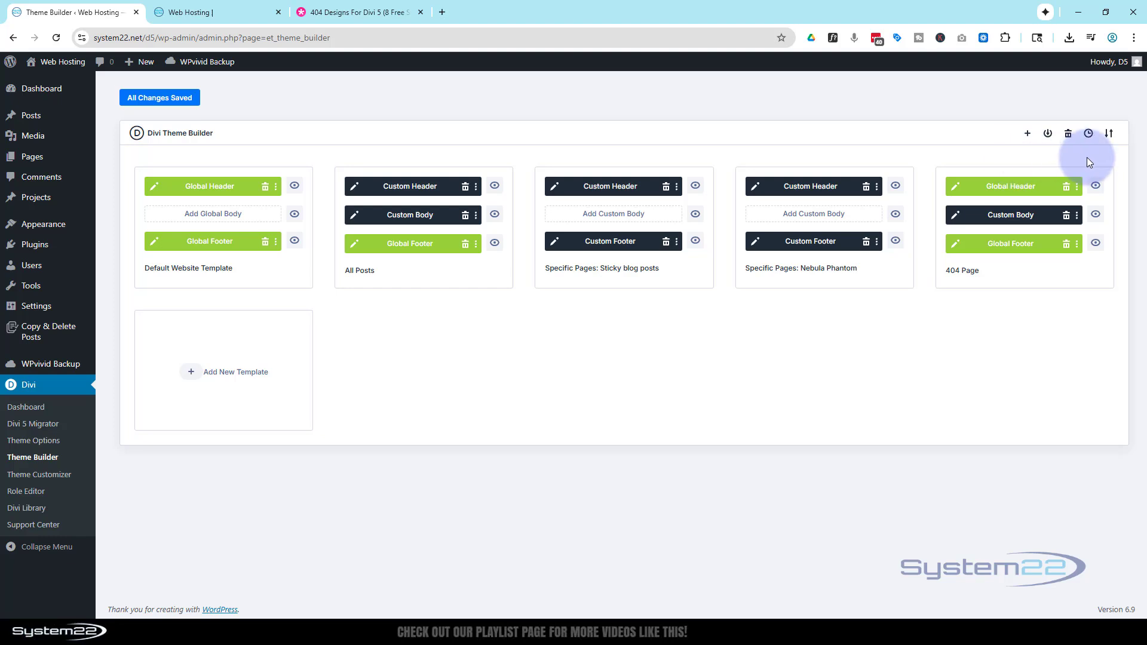
{"action": "left_click", "coordinate": [1011, 160]}
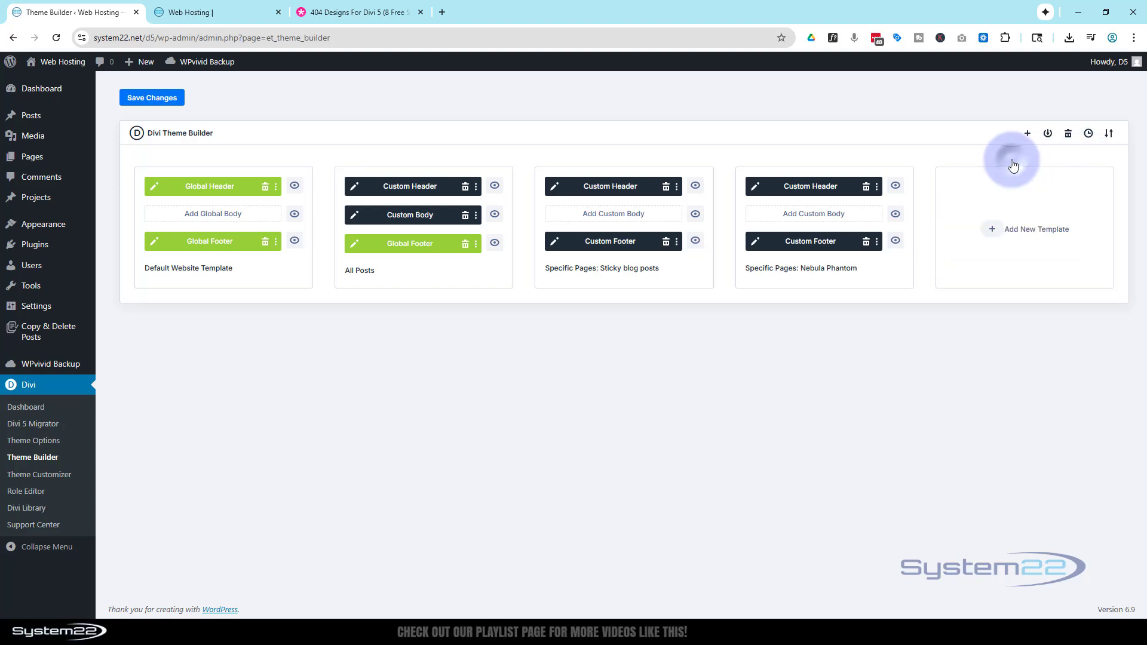
{"action": "left_click", "coordinate": [157, 100]}
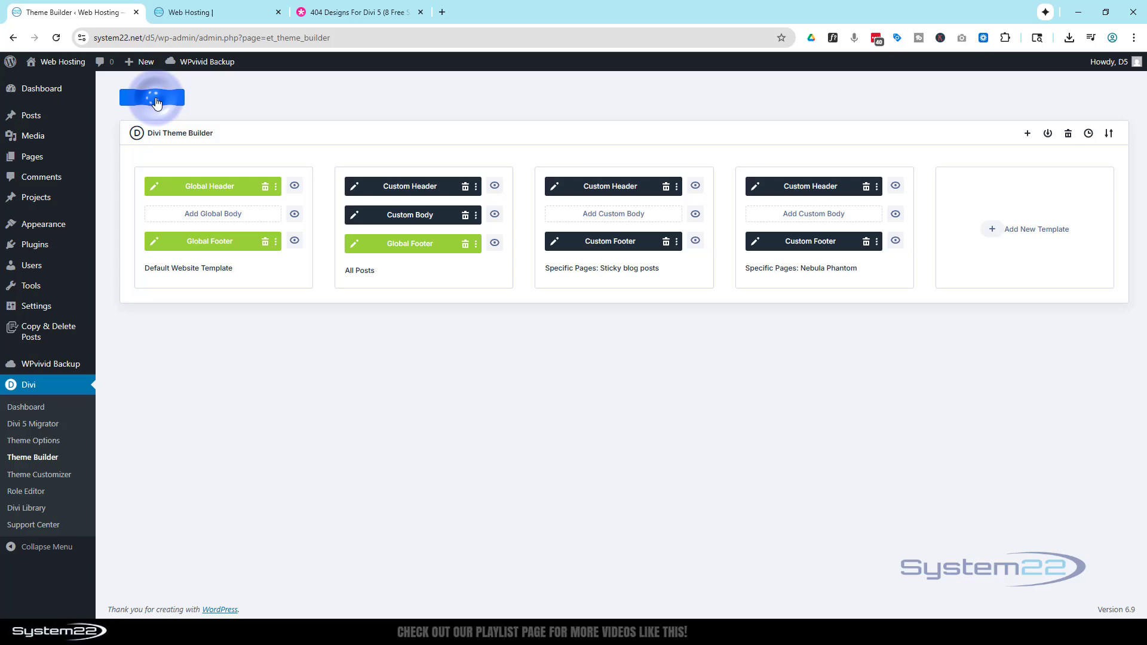
Visit the nonexistent address system22.net/d5/acd on the live site to check its current 404 page, and return to the homepage
{"action": "left_click", "coordinate": [186, 13]}
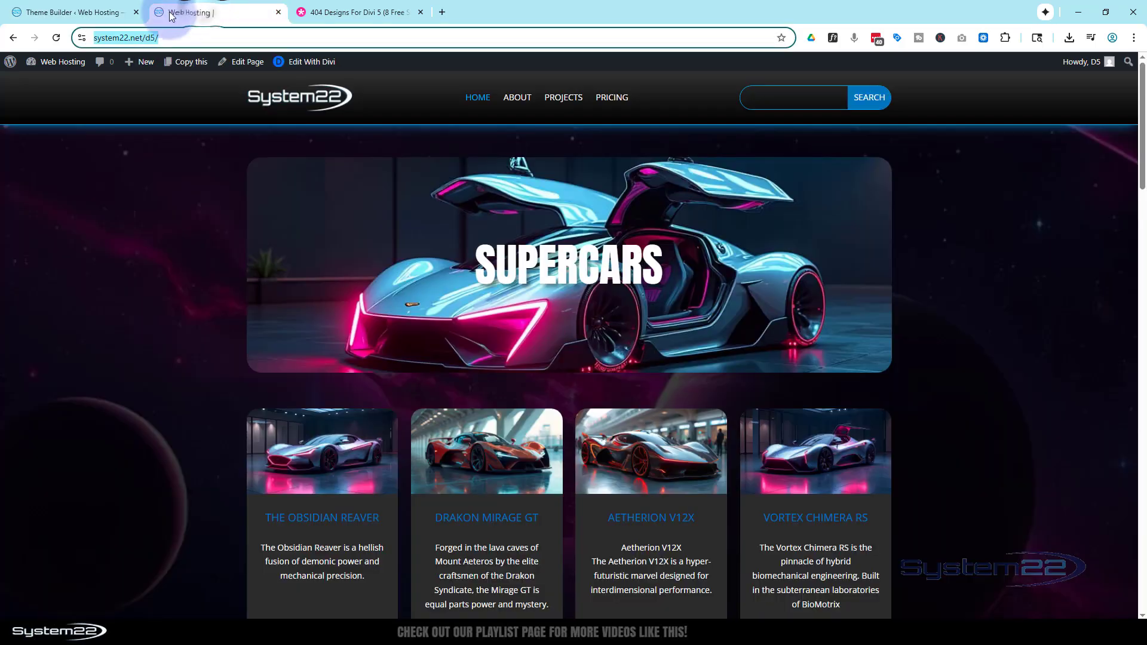
{"action": "left_click", "coordinate": [57, 38]}
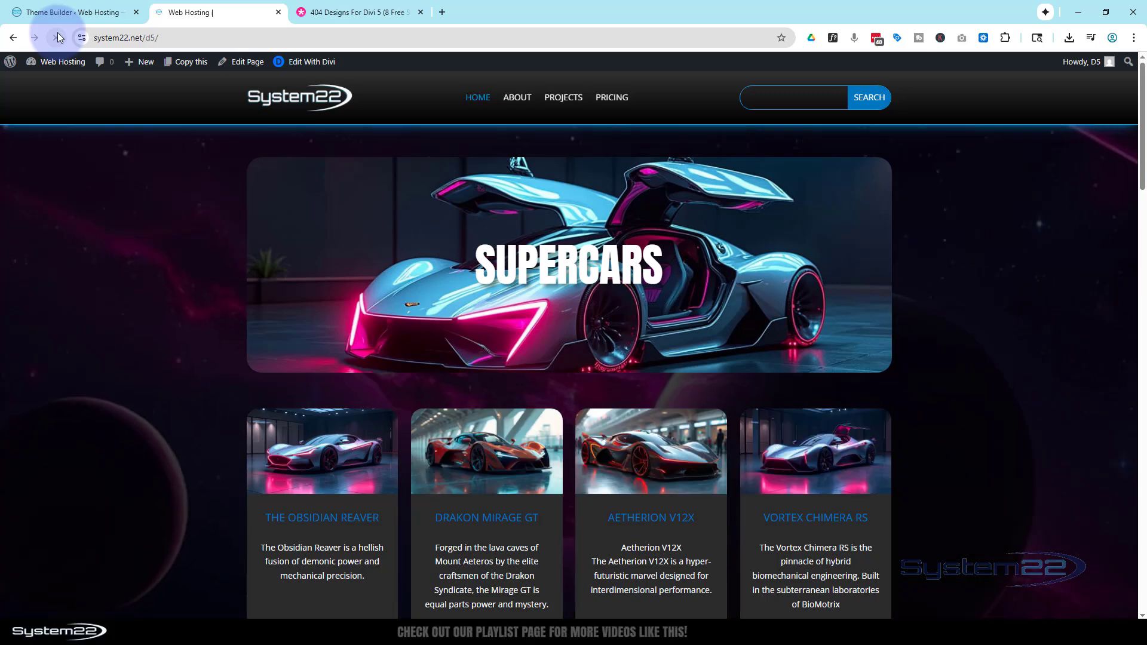
{"action": "left_click", "coordinate": [172, 37]}
{"action": "left_click", "coordinate": [174, 37]}
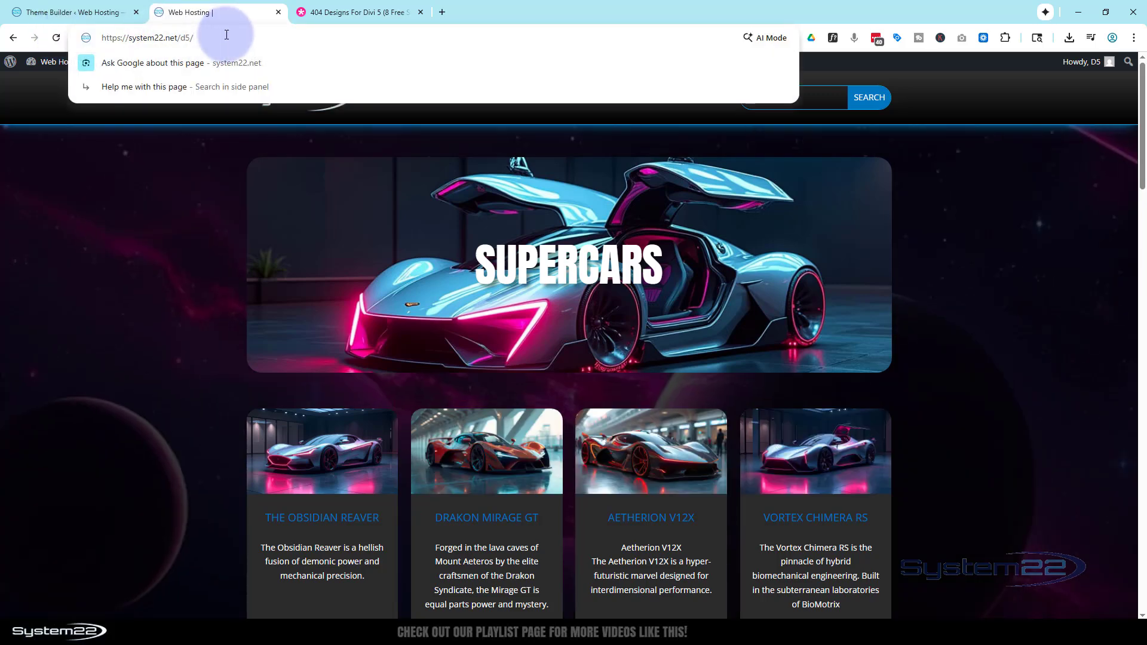
{"action": "type", "text": "acd"}
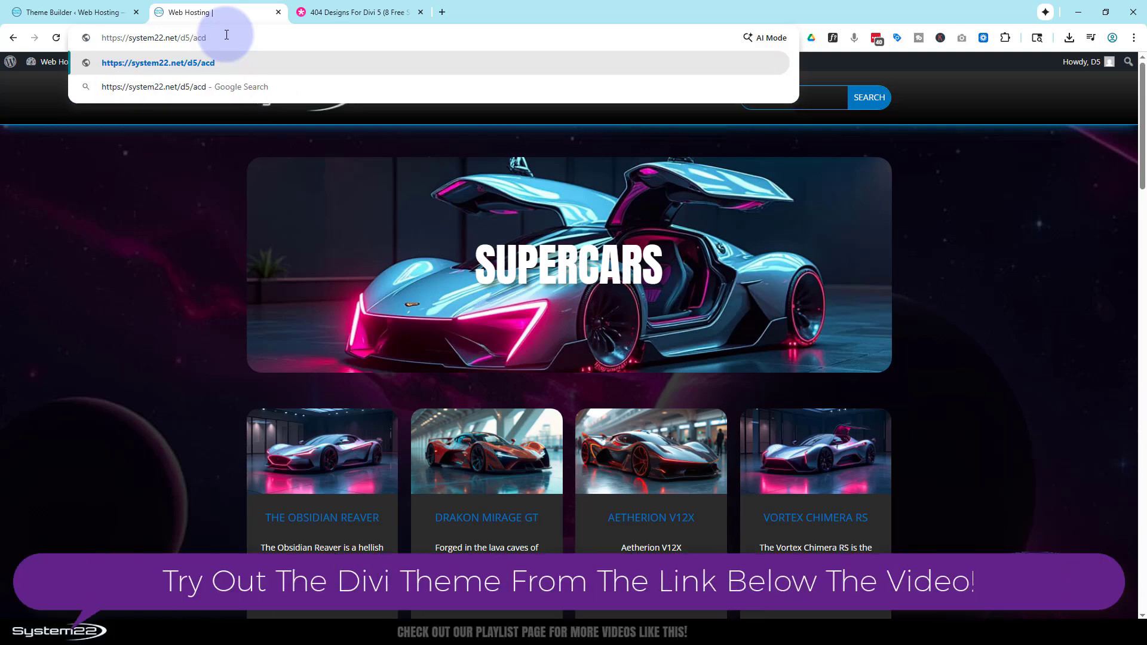
{"action": "key", "text": "Return"}
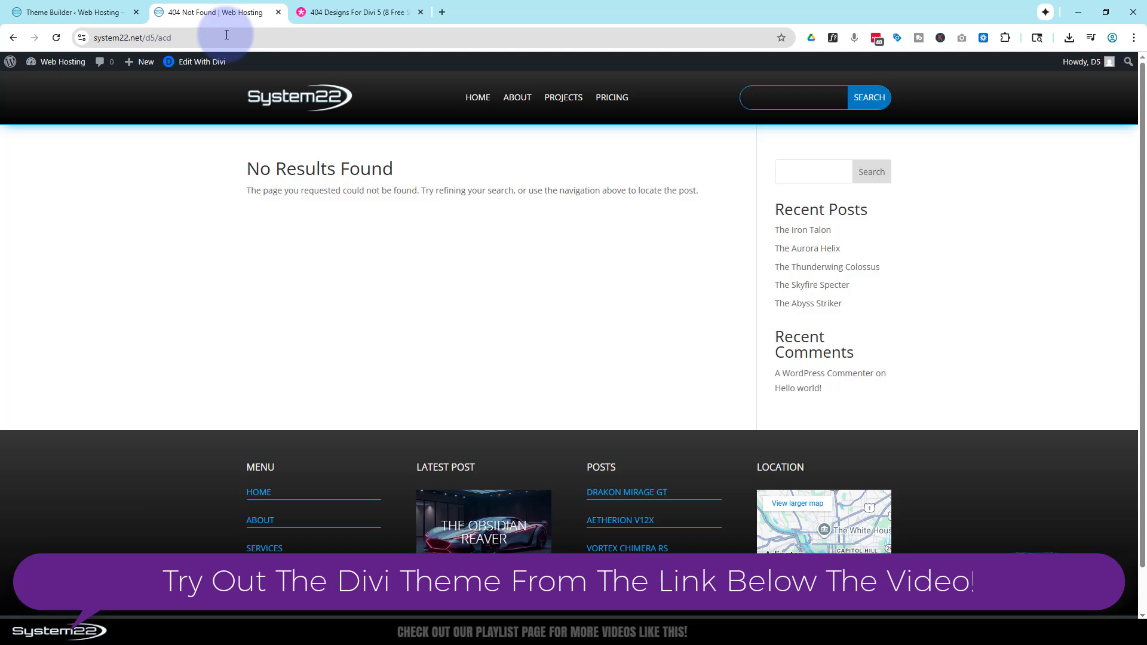
{"action": "left_click", "coordinate": [14, 38]}
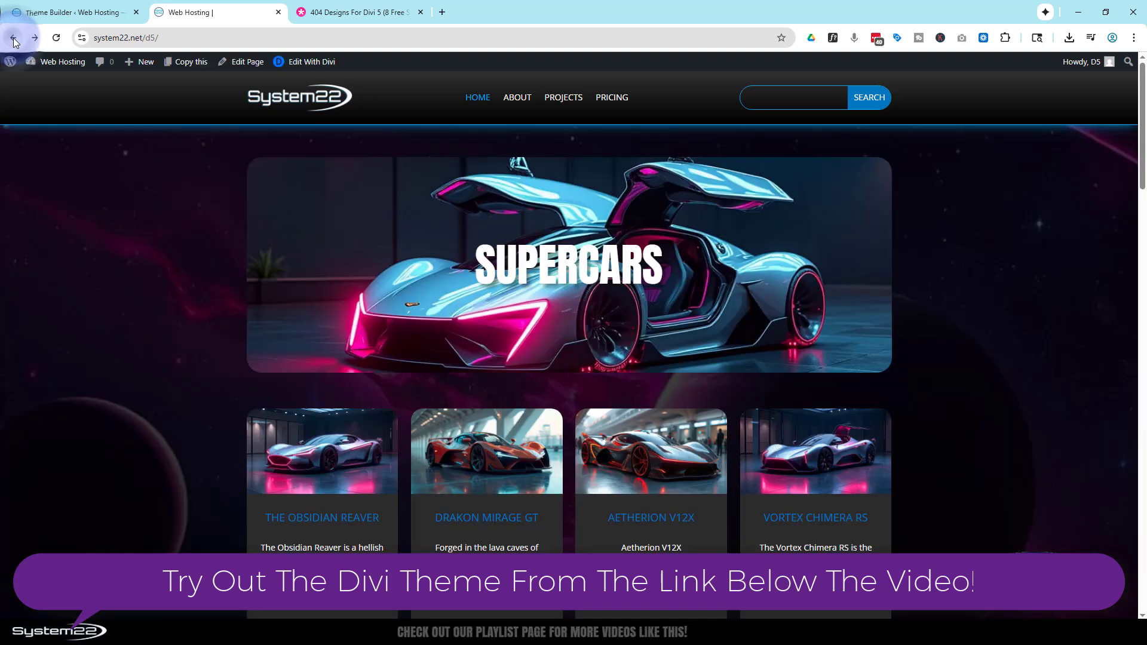
Switch back to the Theme Builder and create a new template assigned to the 404 Page
{"action": "left_click", "coordinate": [52, 11]}
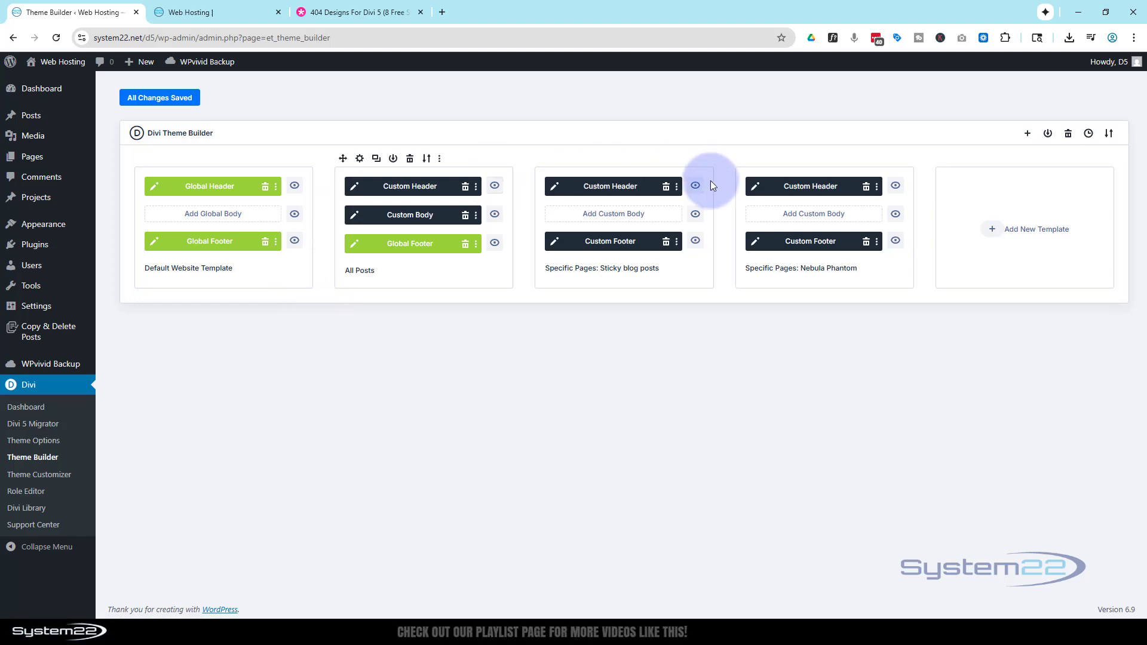
{"action": "left_click", "coordinate": [995, 233]}
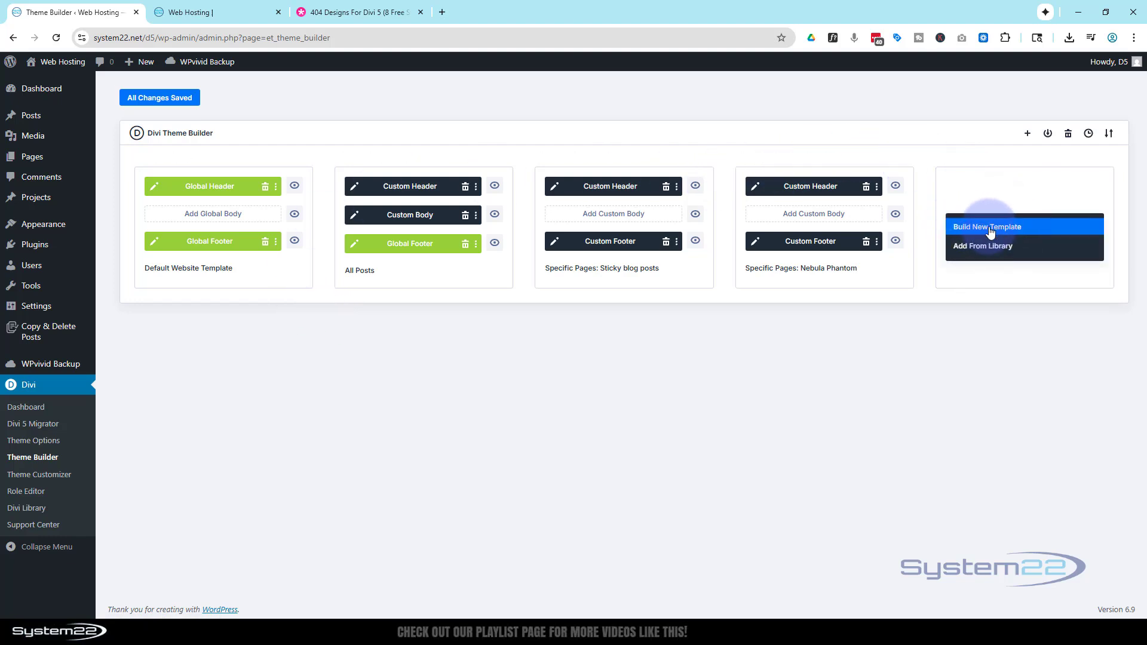
{"action": "left_click", "coordinate": [995, 232]}
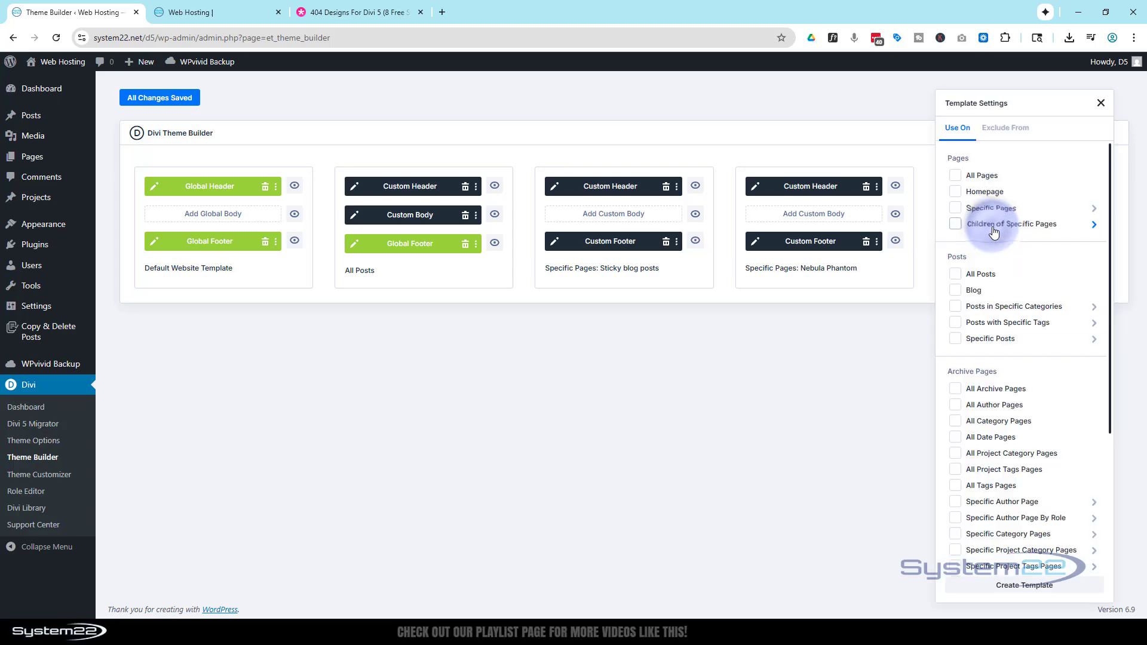
{"action": "left_click", "coordinate": [998, 305]}
{"action": "scroll", "coordinate": [973, 246], "scroll_direction": "down", "scroll_amount": 5}
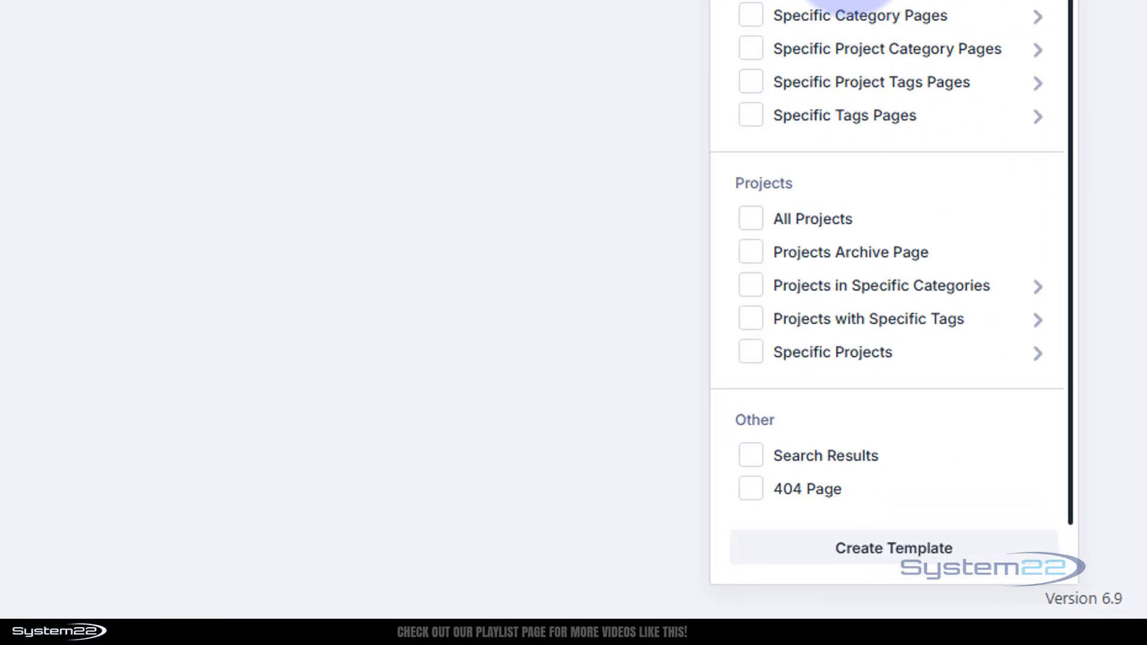
{"action": "left_click", "coordinate": [727, 481]}
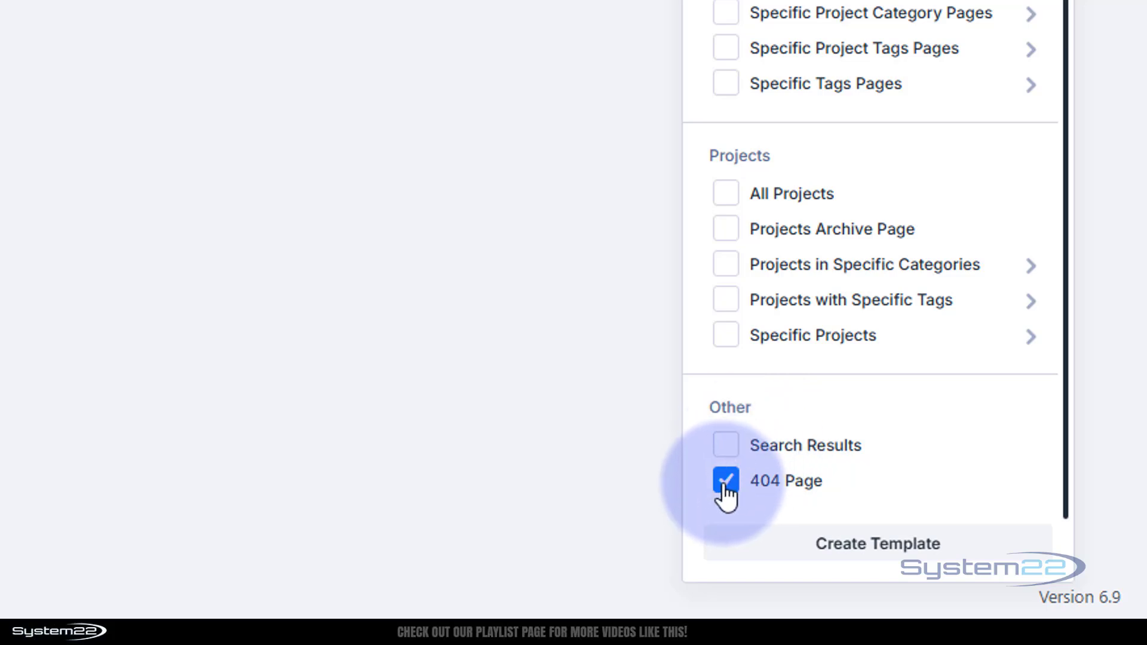
{"action": "left_click", "coordinate": [865, 555]}
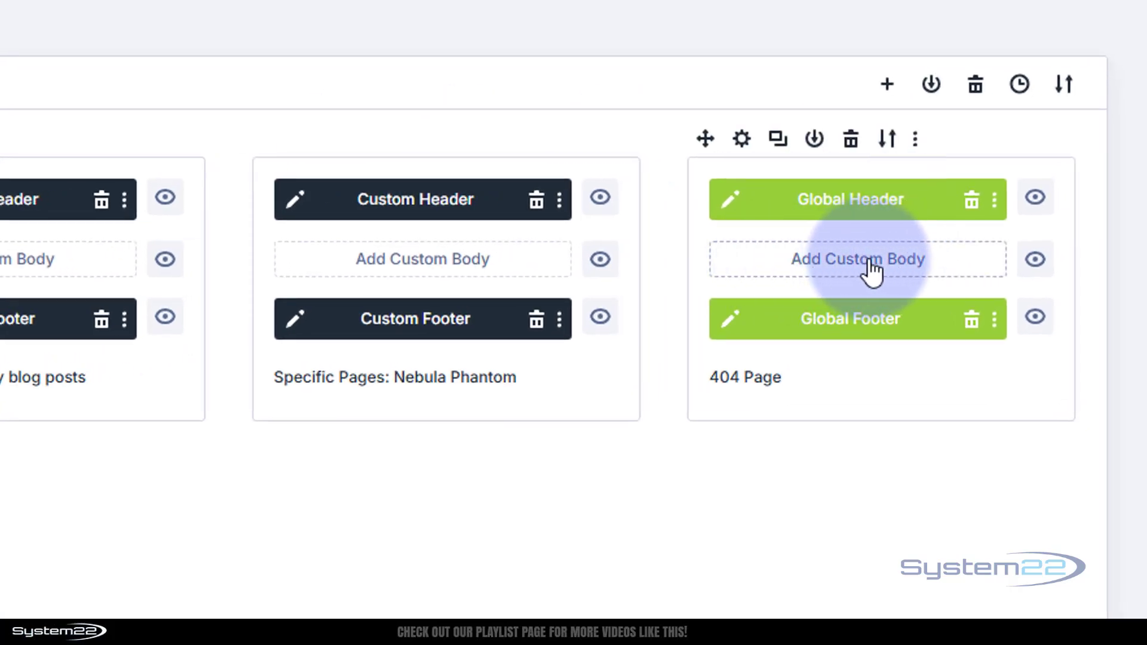
Start a custom body for the 404 Page template and choose to build it from scratch
{"action": "left_click", "coordinate": [871, 272]}
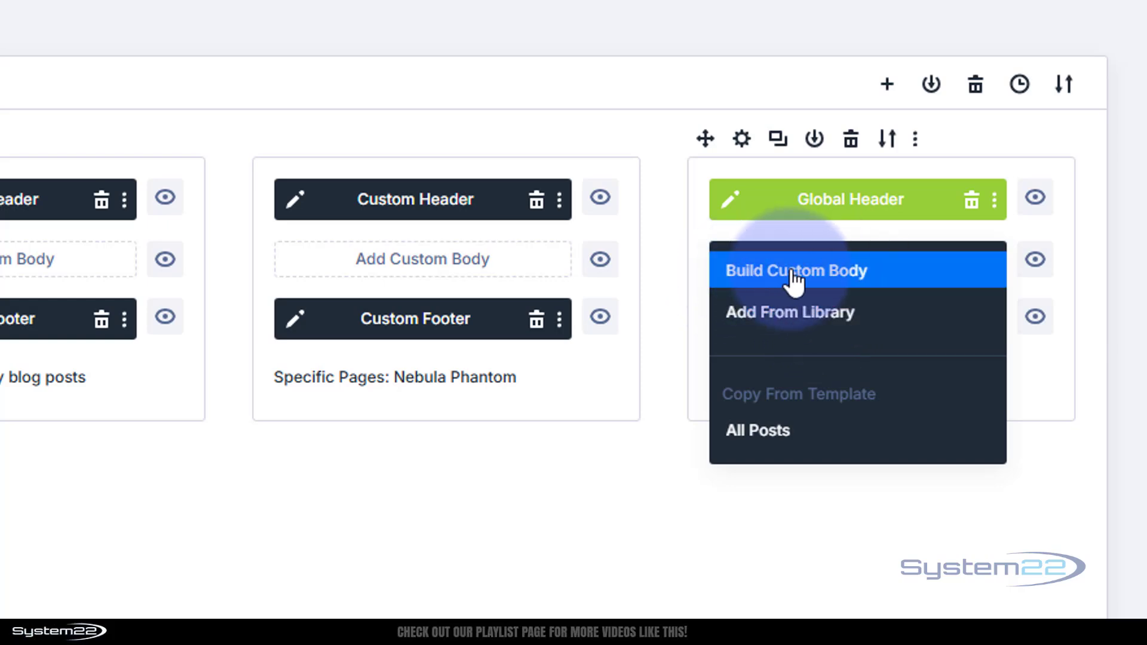
{"action": "left_click", "coordinate": [794, 276]}
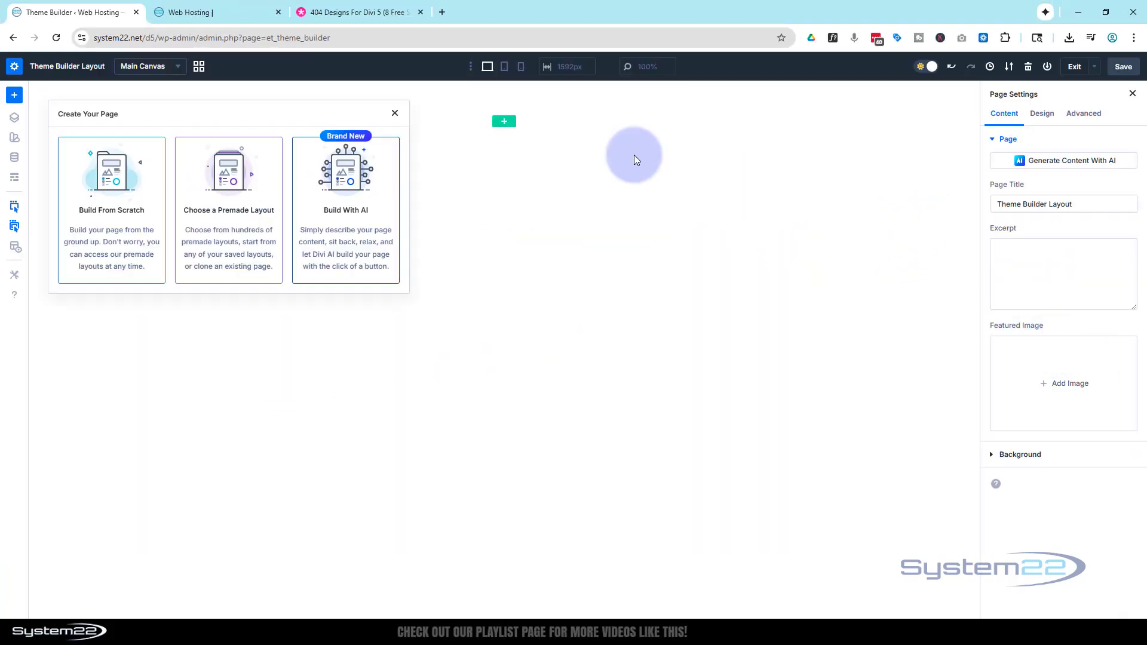
{"action": "left_click", "coordinate": [143, 188]}
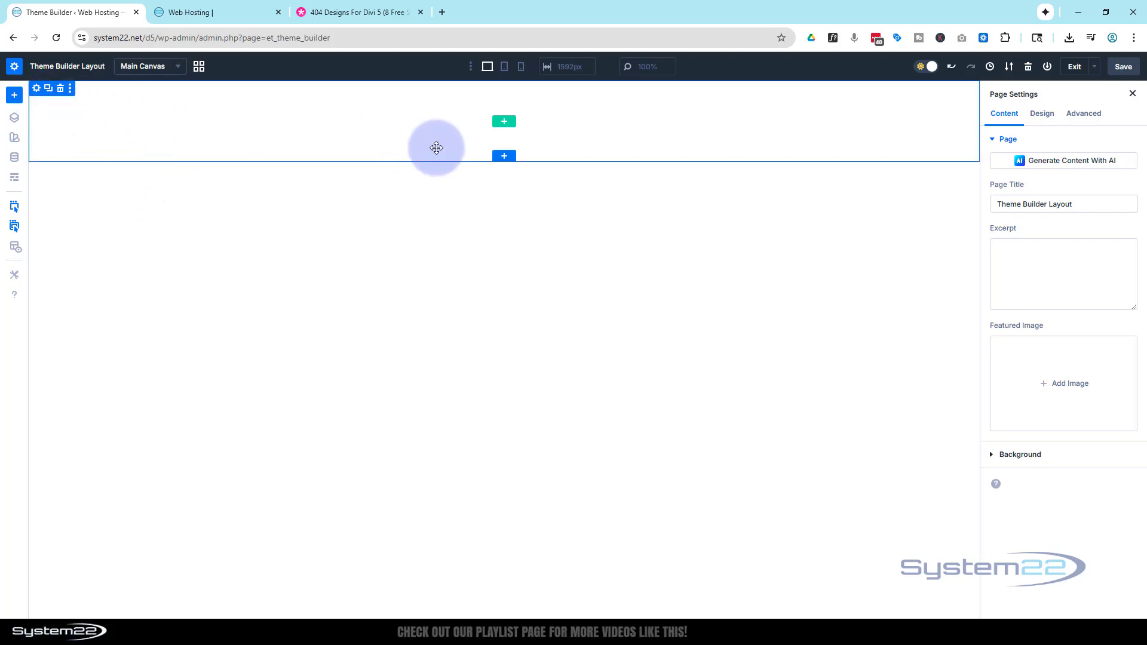
Insert Styled 404 Section 8 from the library below the empty section and delete that empty section
{"action": "left_click", "coordinate": [505, 158]}
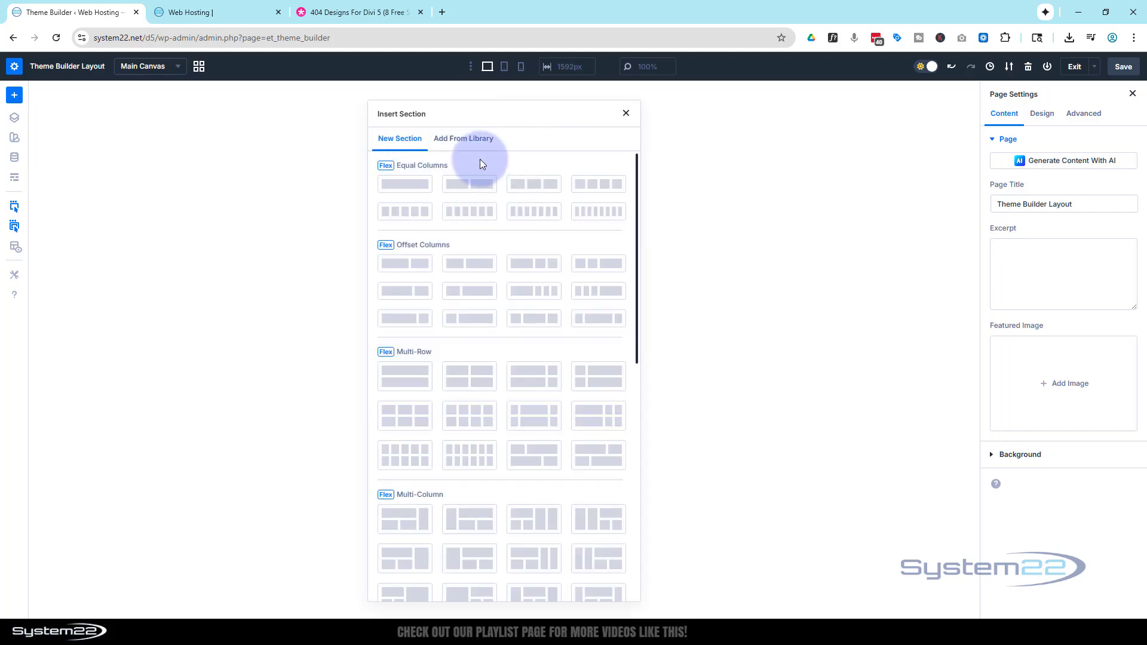
{"action": "left_click", "coordinate": [464, 139]}
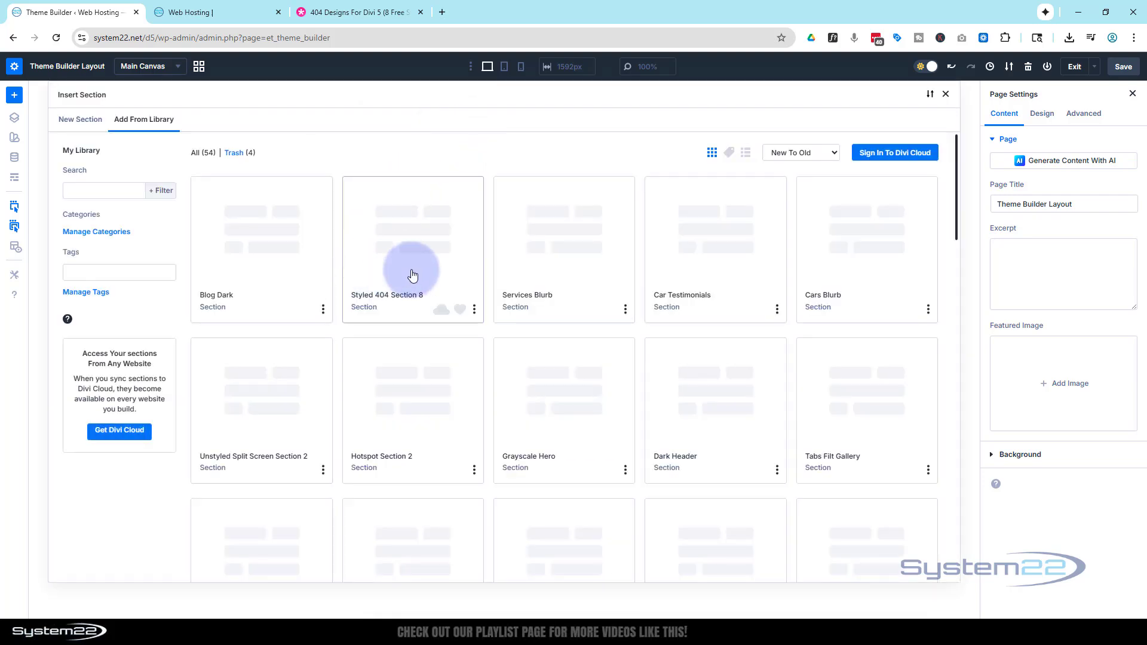
{"action": "left_click", "coordinate": [412, 274]}
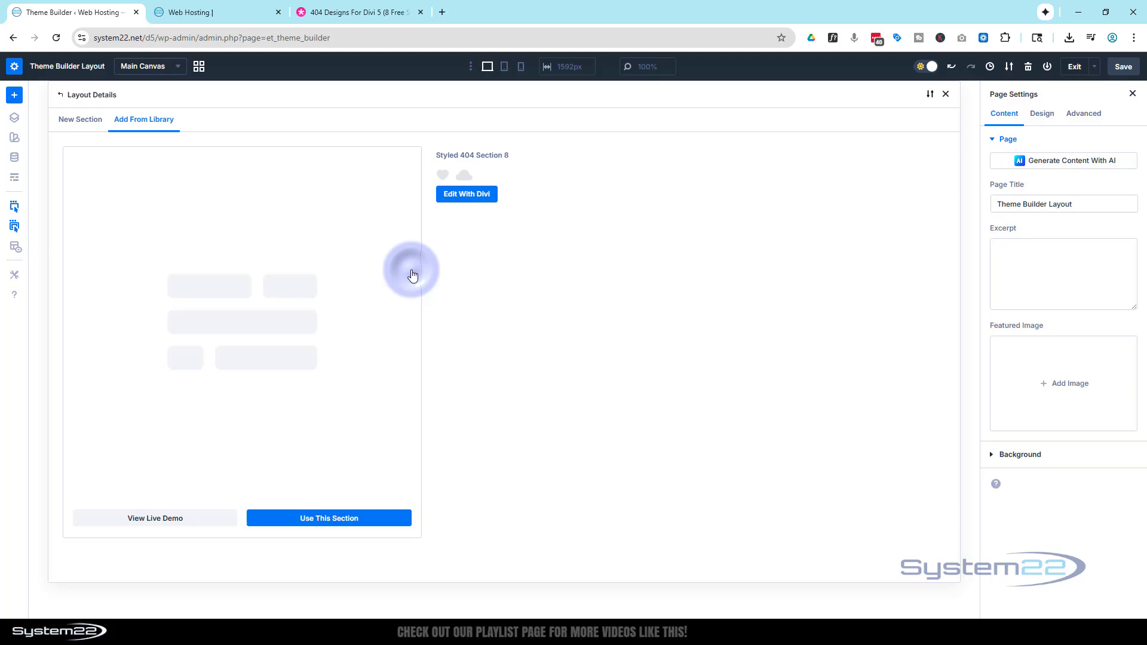
{"action": "left_click", "coordinate": [349, 519]}
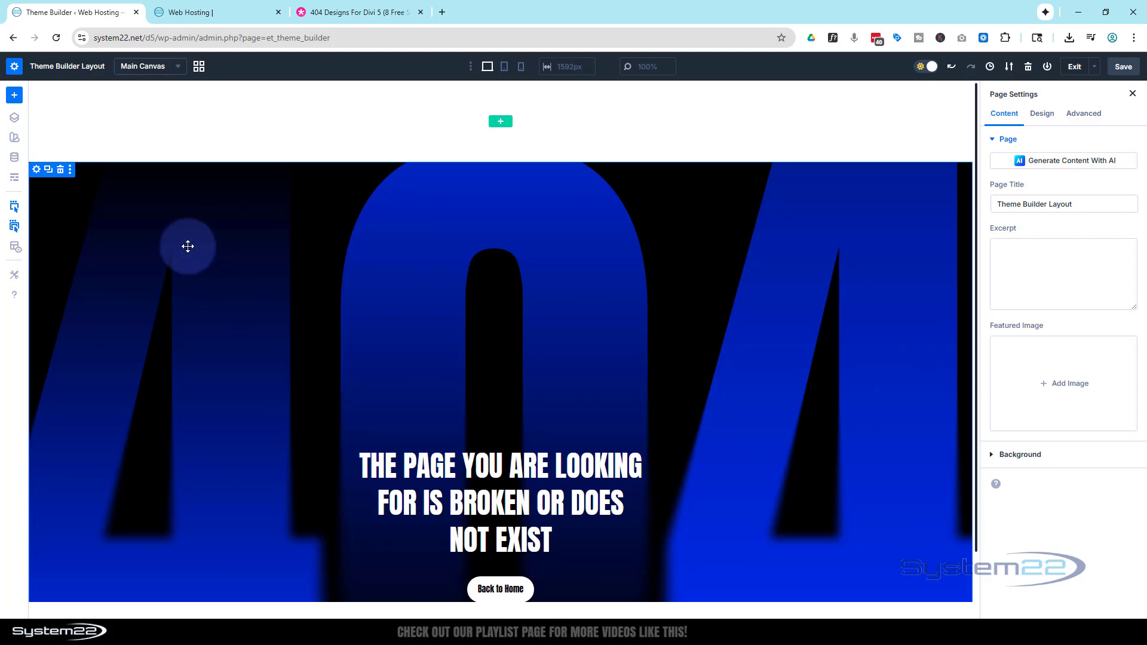
{"action": "left_click", "coordinate": [60, 91]}
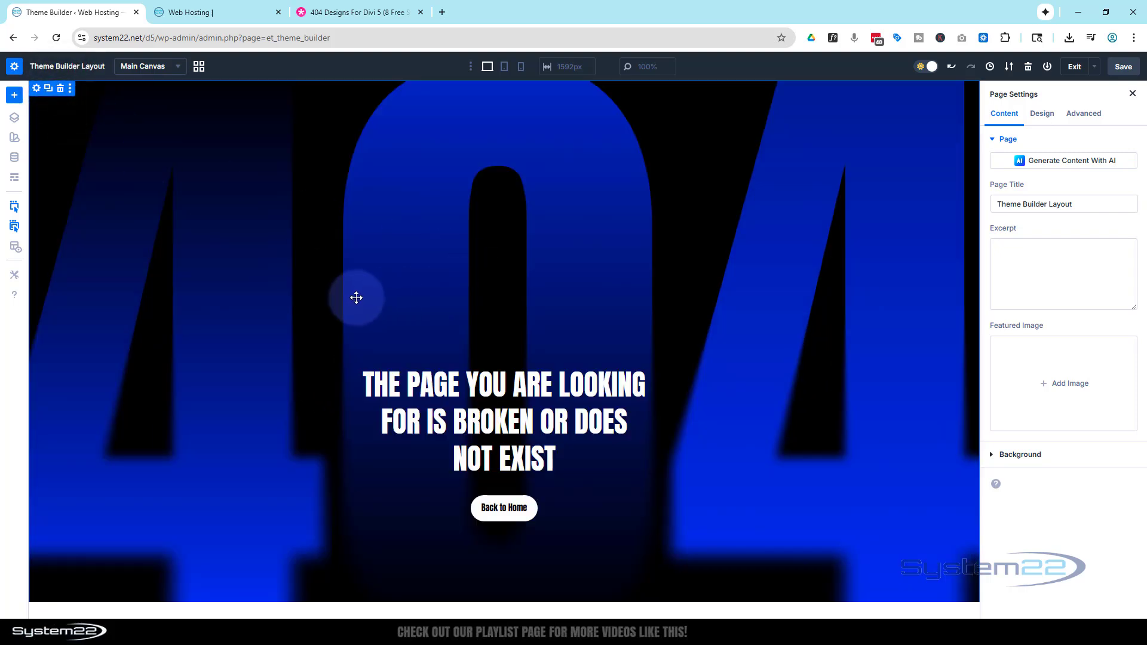
Set the 404 section's minimum height to 100vh in its sizing settings
{"action": "scroll", "coordinate": [356, 297], "scroll_direction": "down", "scroll_amount": 1}
{"action": "scroll", "coordinate": [356, 296], "scroll_direction": "up", "scroll_amount": 1}
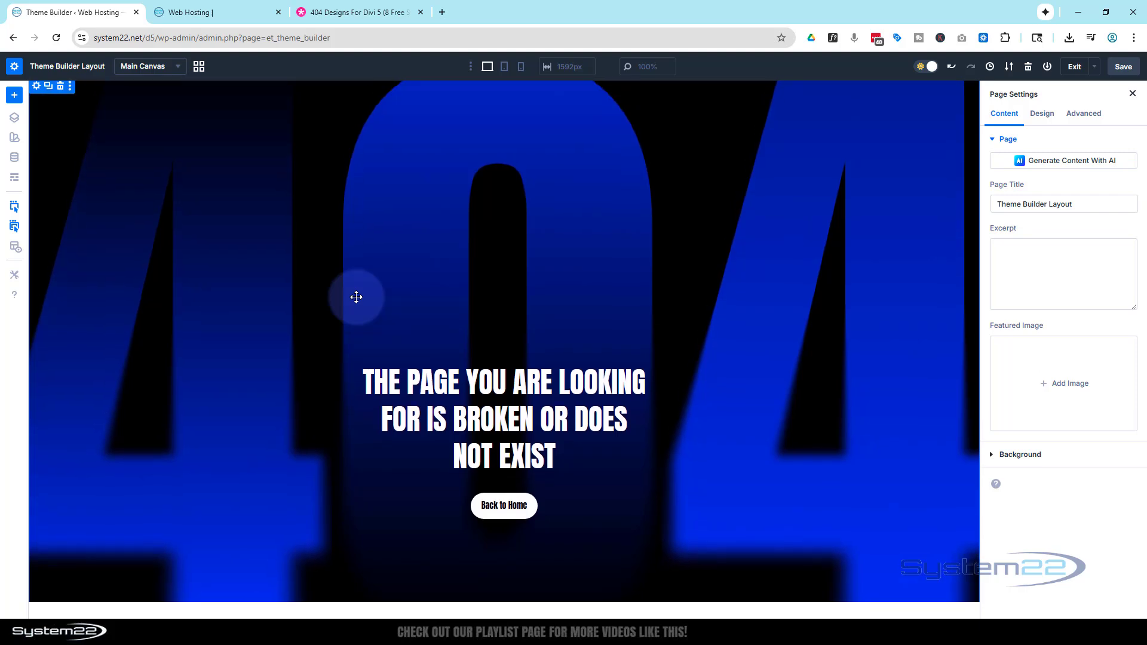
{"action": "scroll", "coordinate": [356, 296], "scroll_direction": "down", "scroll_amount": 1}
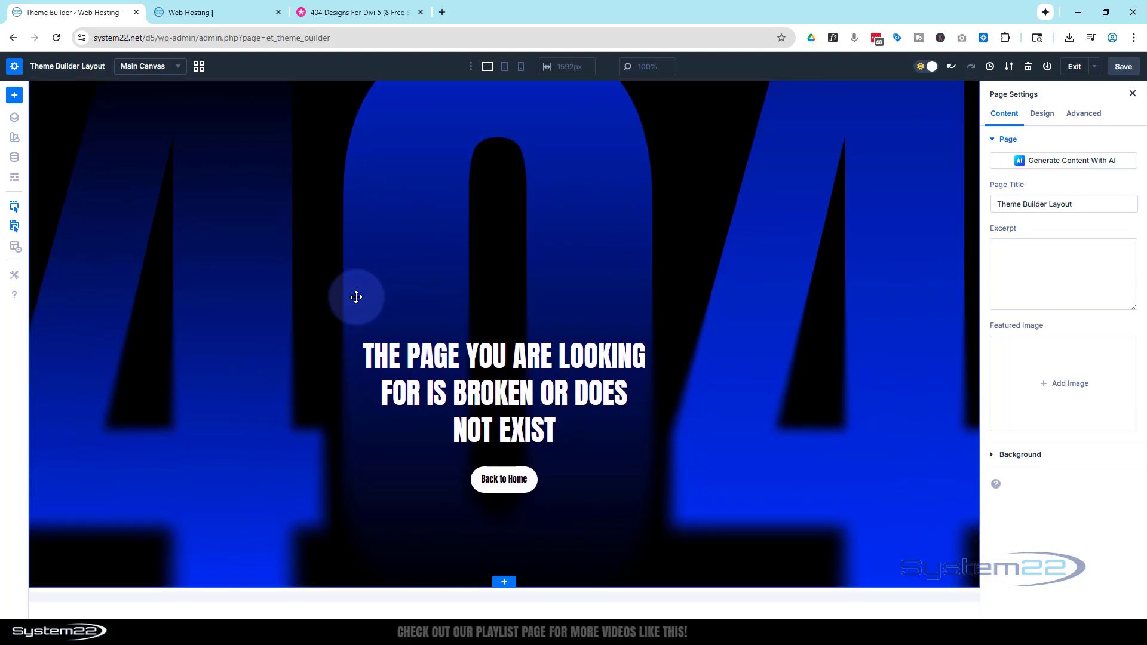
{"action": "scroll", "coordinate": [356, 297], "scroll_direction": "up", "scroll_amount": 1}
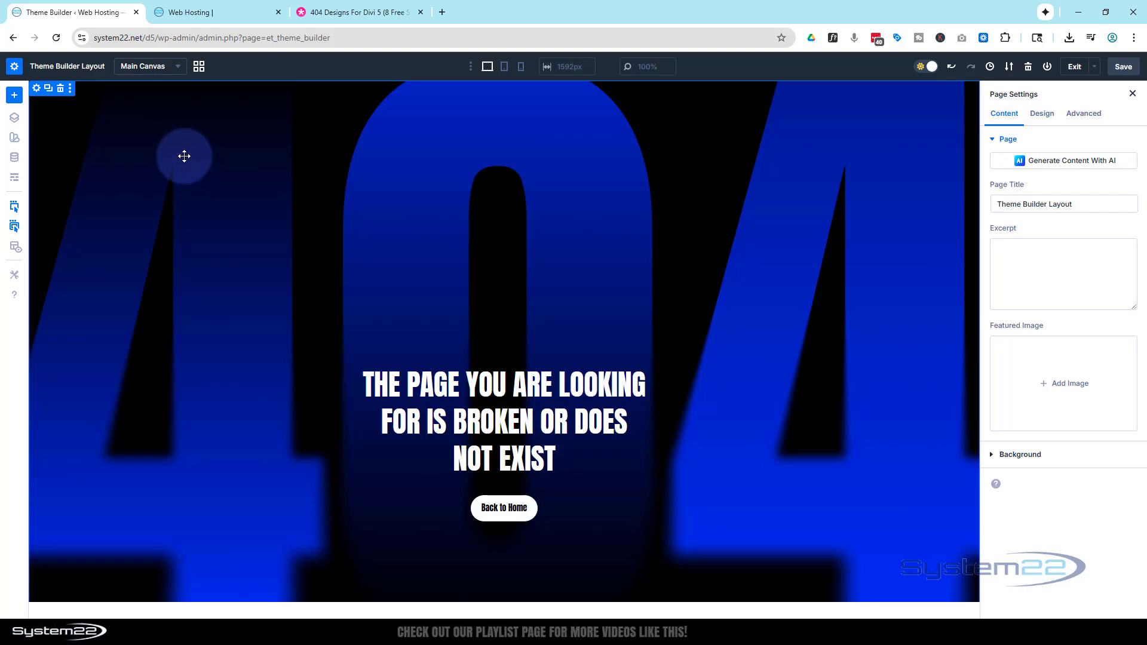
{"action": "left_click", "coordinate": [38, 90]}
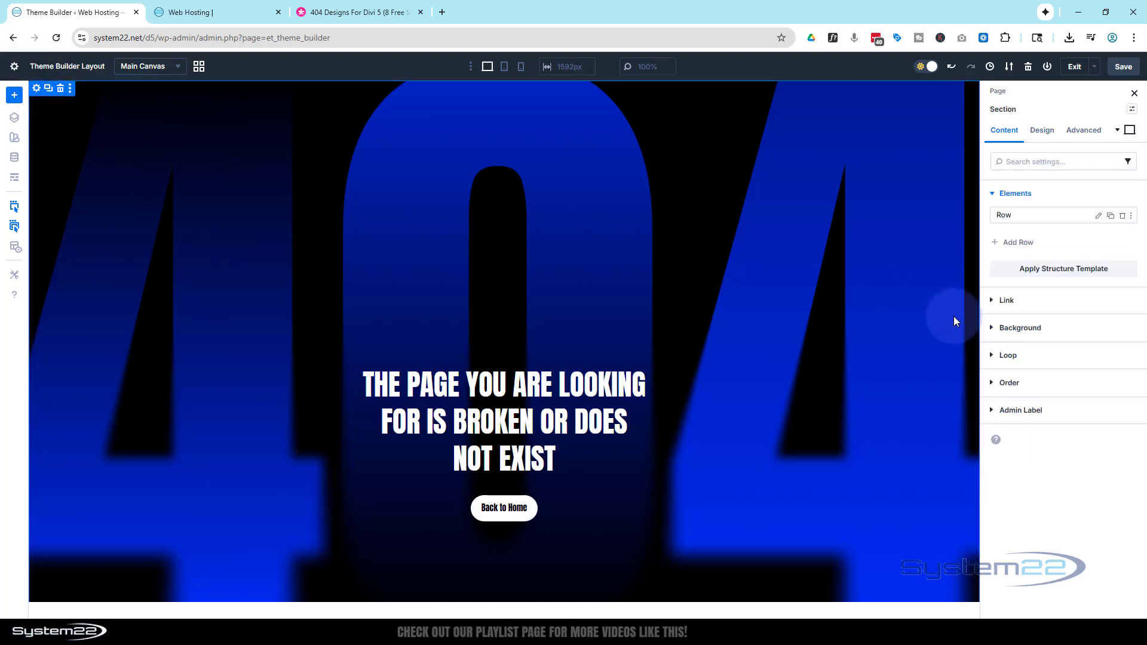
{"action": "left_click", "coordinate": [1039, 130]}
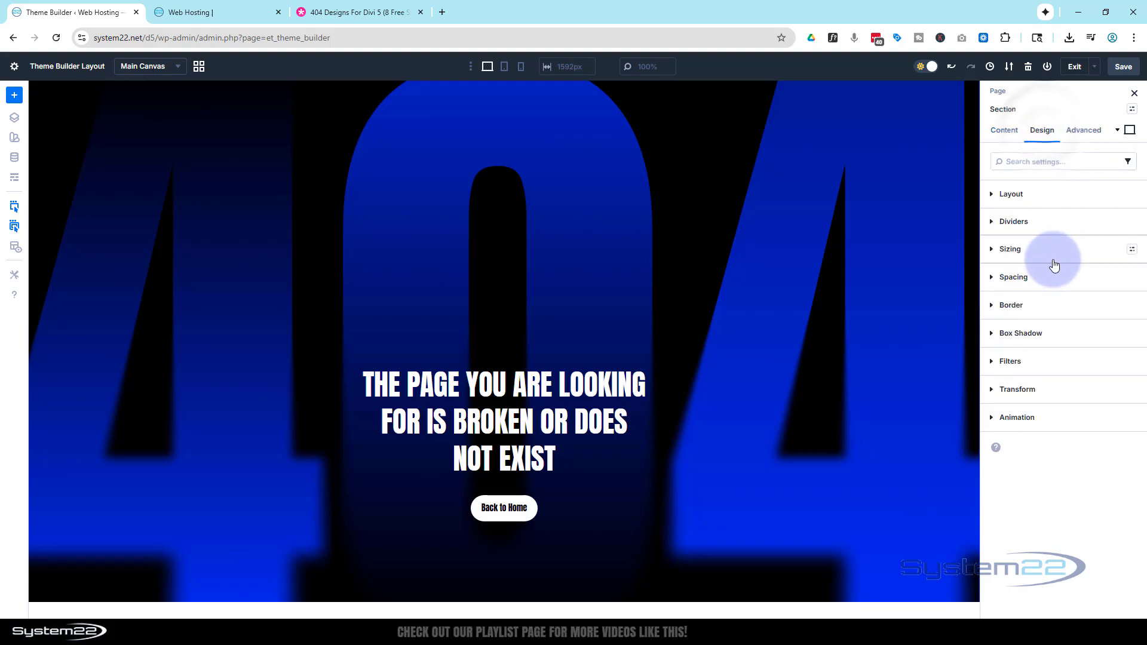
{"action": "left_click", "coordinate": [1034, 256]}
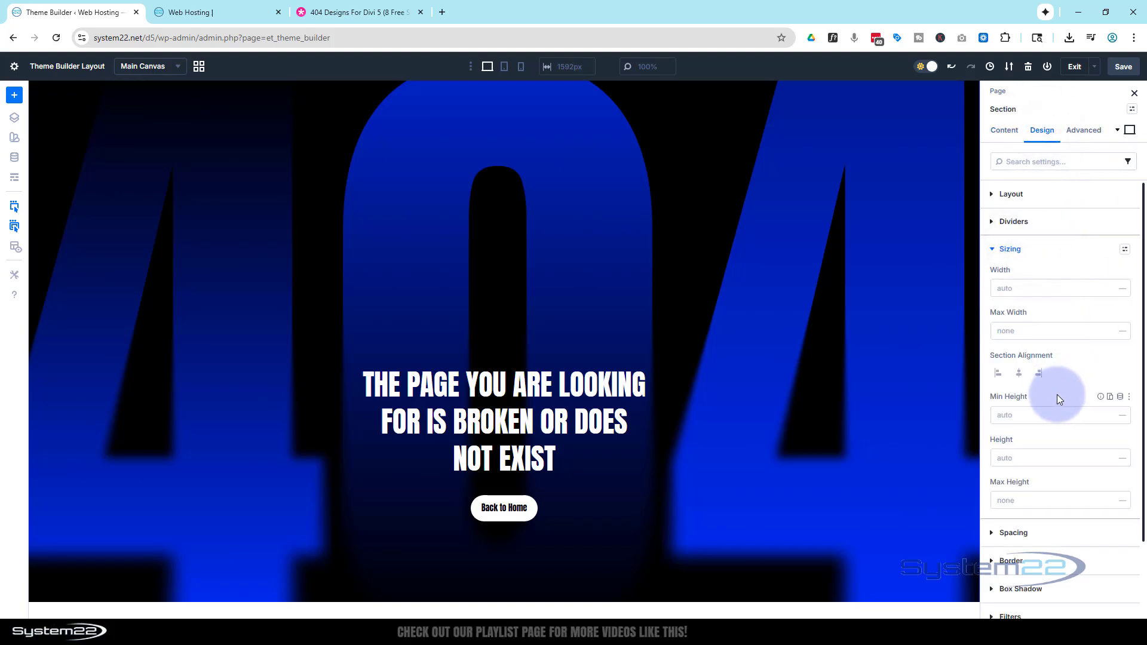
{"action": "left_click", "coordinate": [1015, 414]}
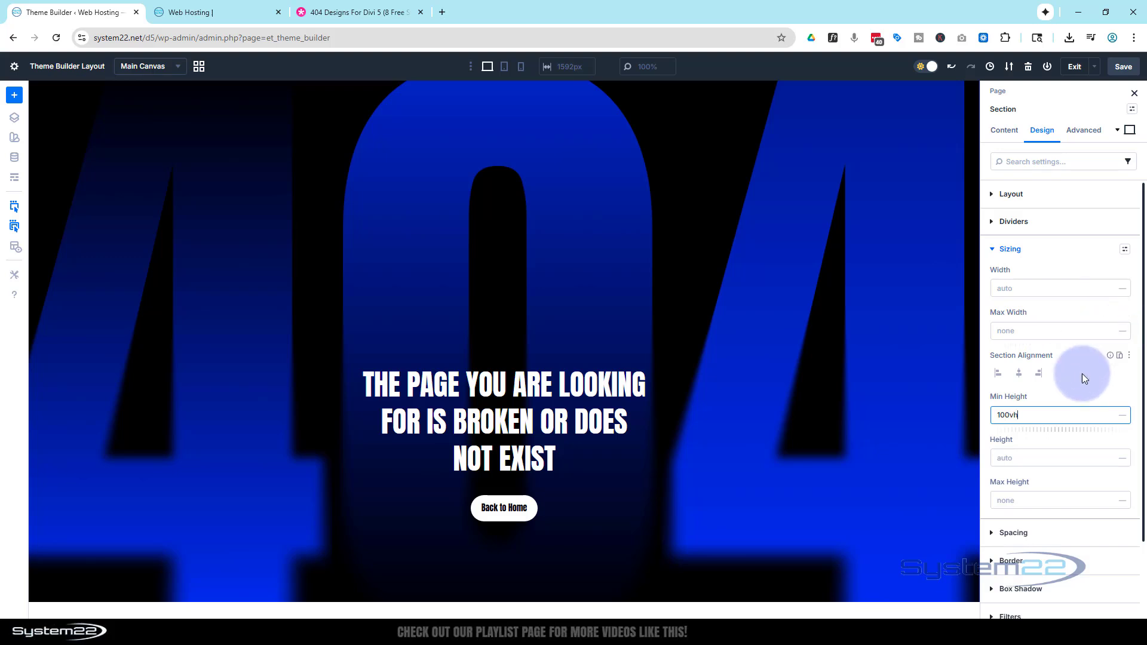
{"action": "left_click", "coordinate": [749, 354]}
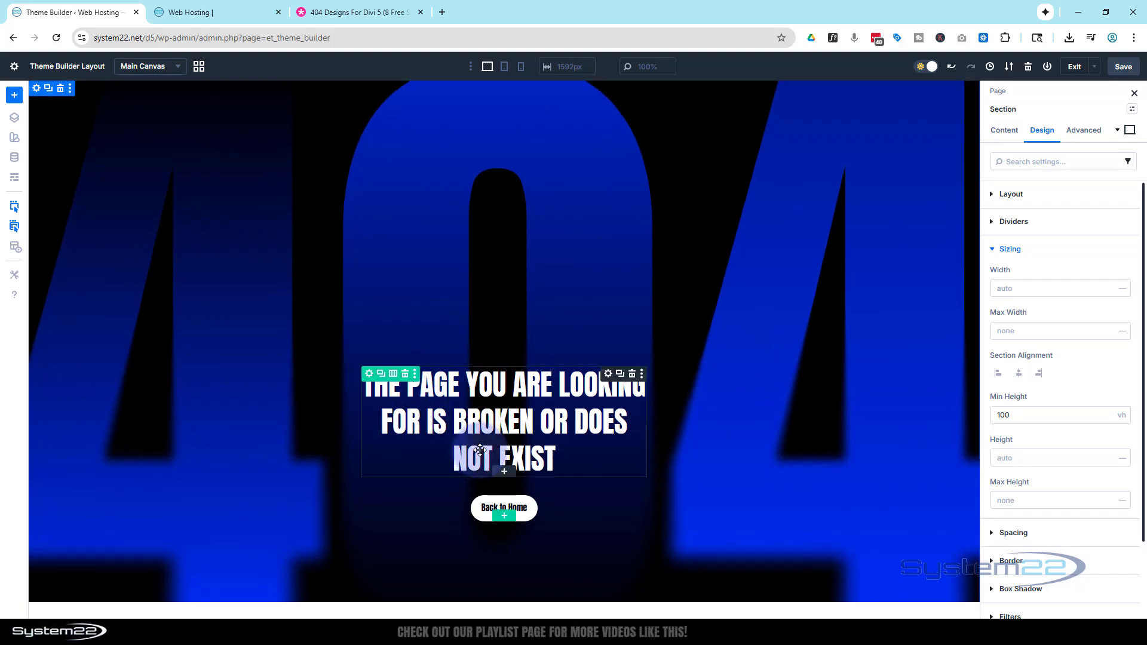
Check the link URL in the Back to Home button's content settings
{"action": "left_click", "coordinate": [486, 506]}
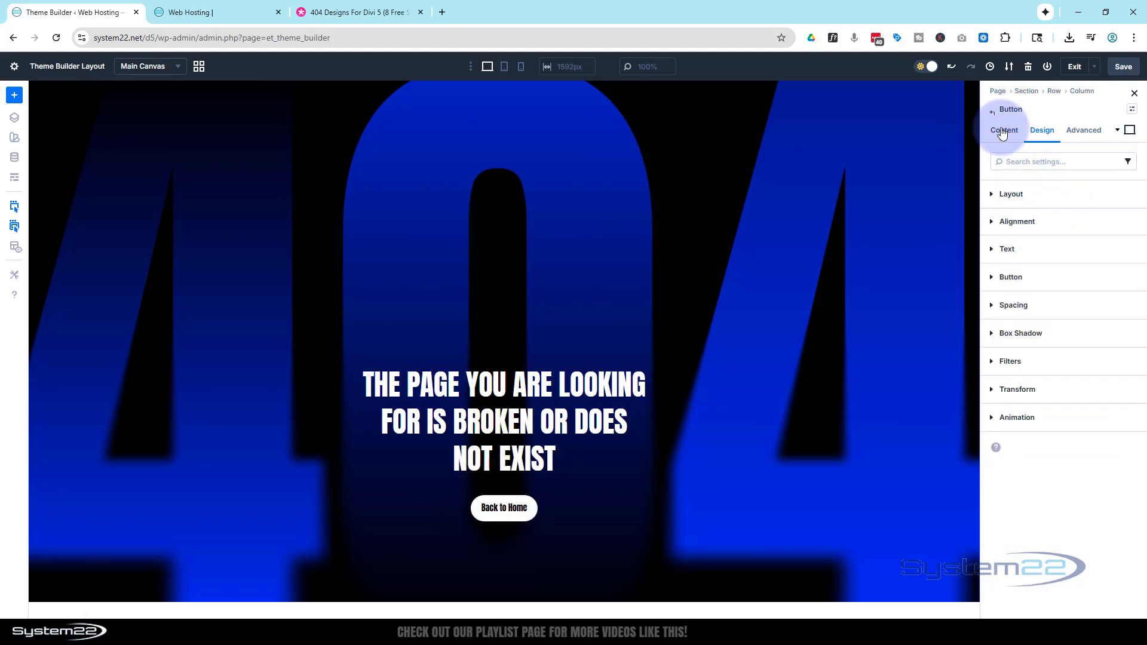
{"action": "left_click", "coordinate": [1003, 132]}
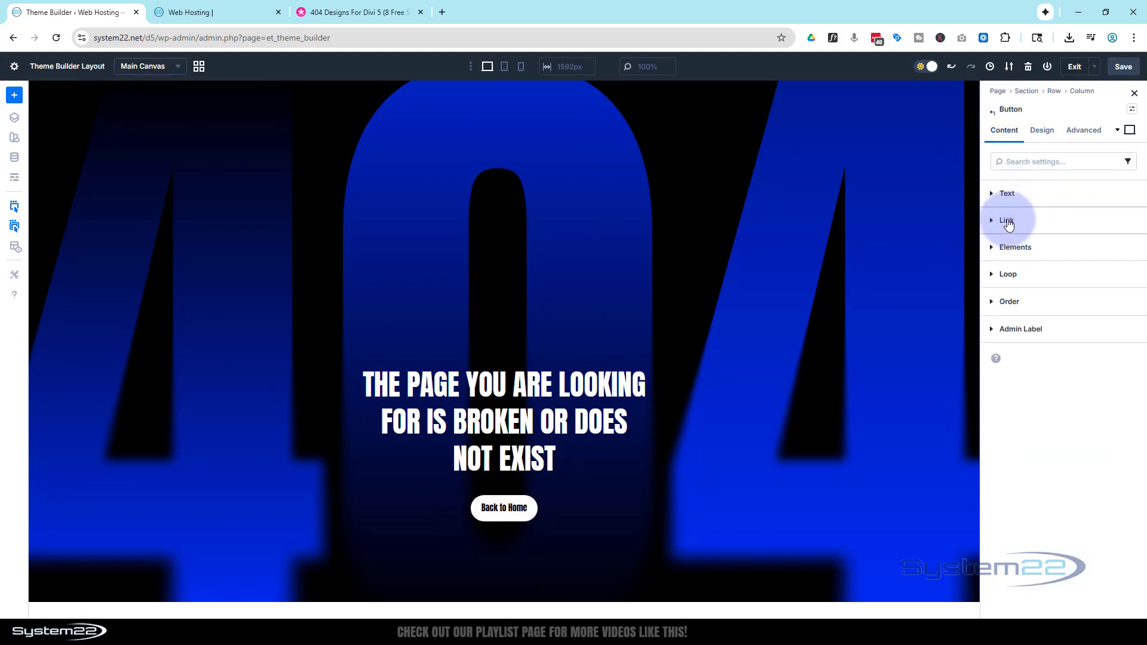
{"action": "left_click", "coordinate": [1007, 221]}
{"action": "left_click", "coordinate": [1063, 258]}
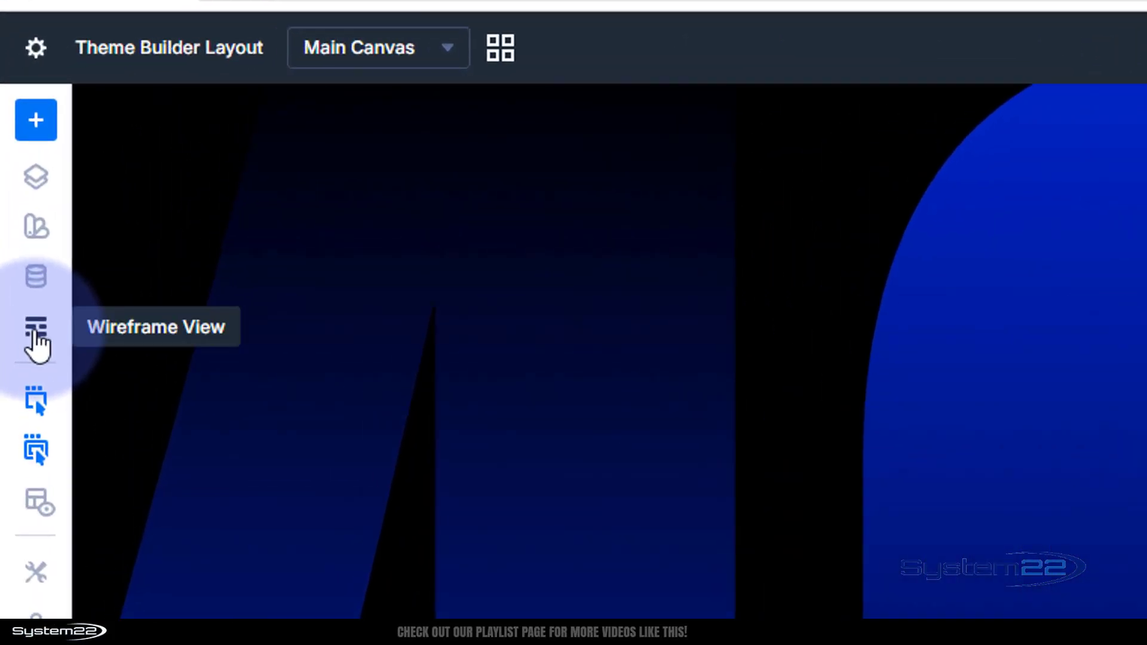
Switch the layout to wireframe view and add an Image module below the Button in the 404 section's row
{"action": "left_click", "coordinate": [36, 327]}
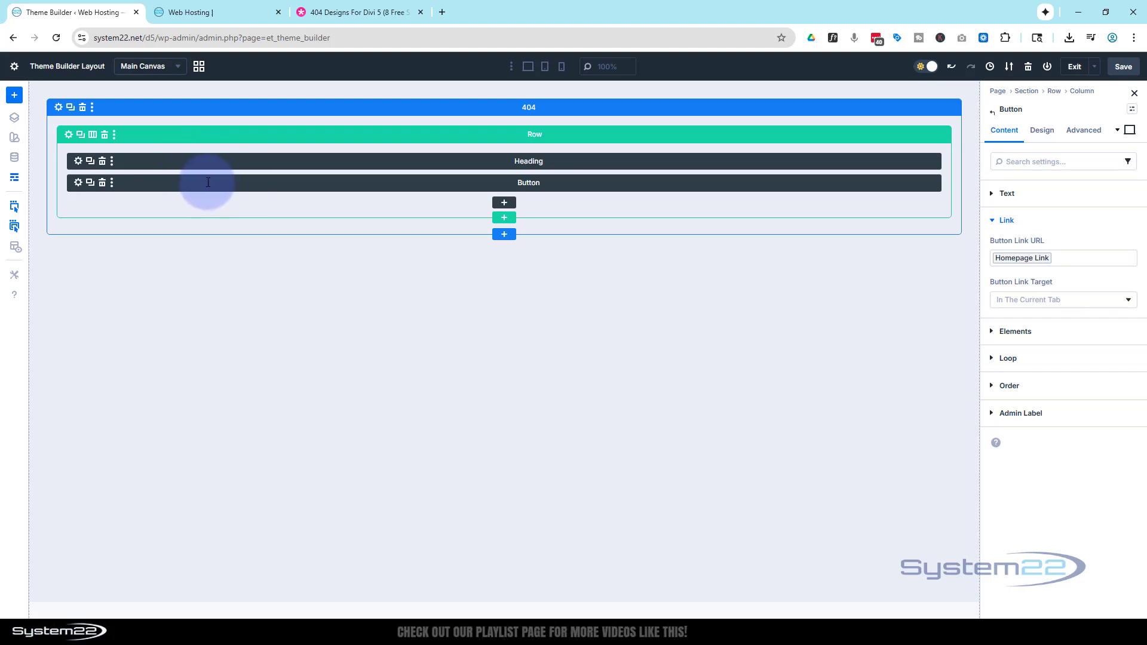
{"action": "left_click", "coordinate": [504, 203]}
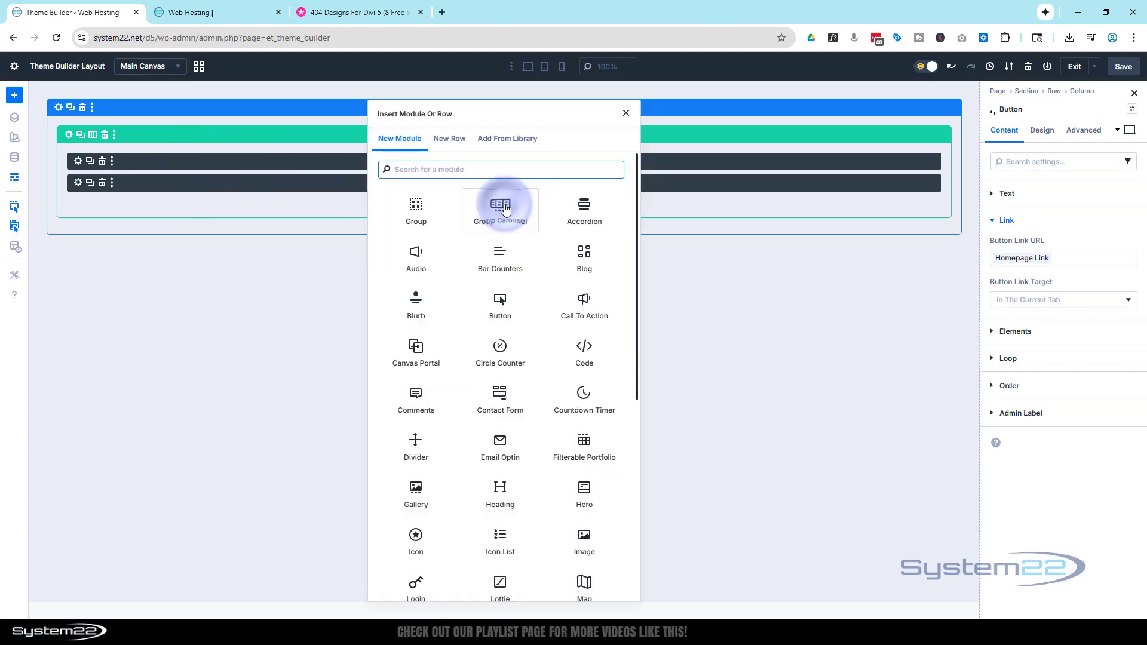
{"action": "scroll", "coordinate": [536, 326], "scroll_direction": "down", "scroll_amount": 5}
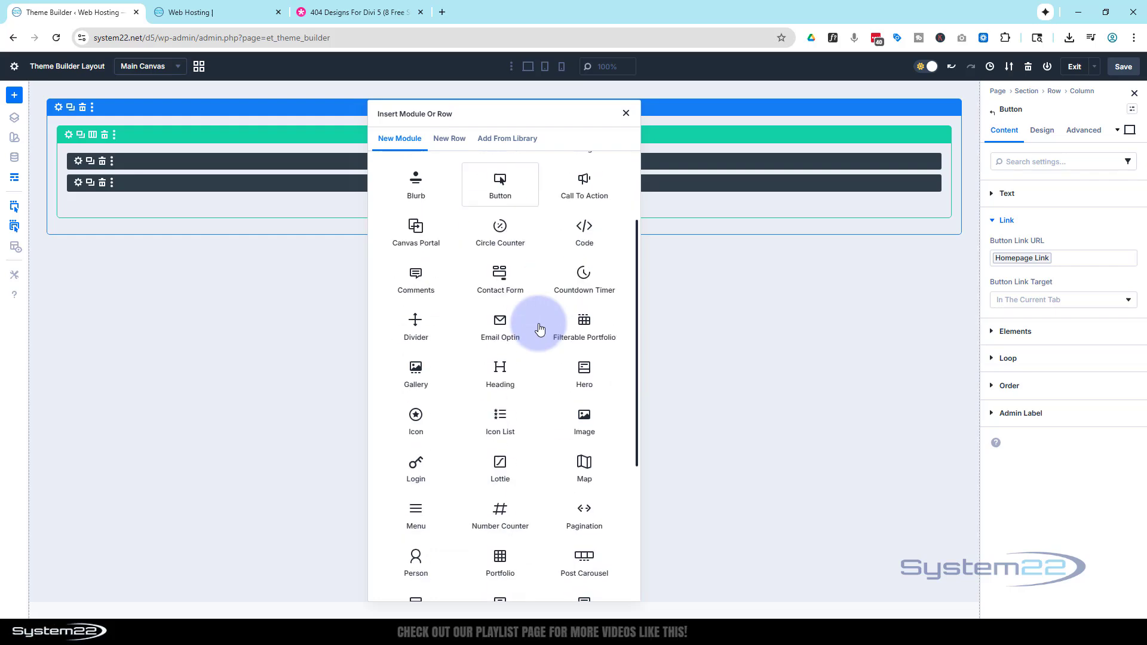
{"action": "left_click", "coordinate": [583, 304]}
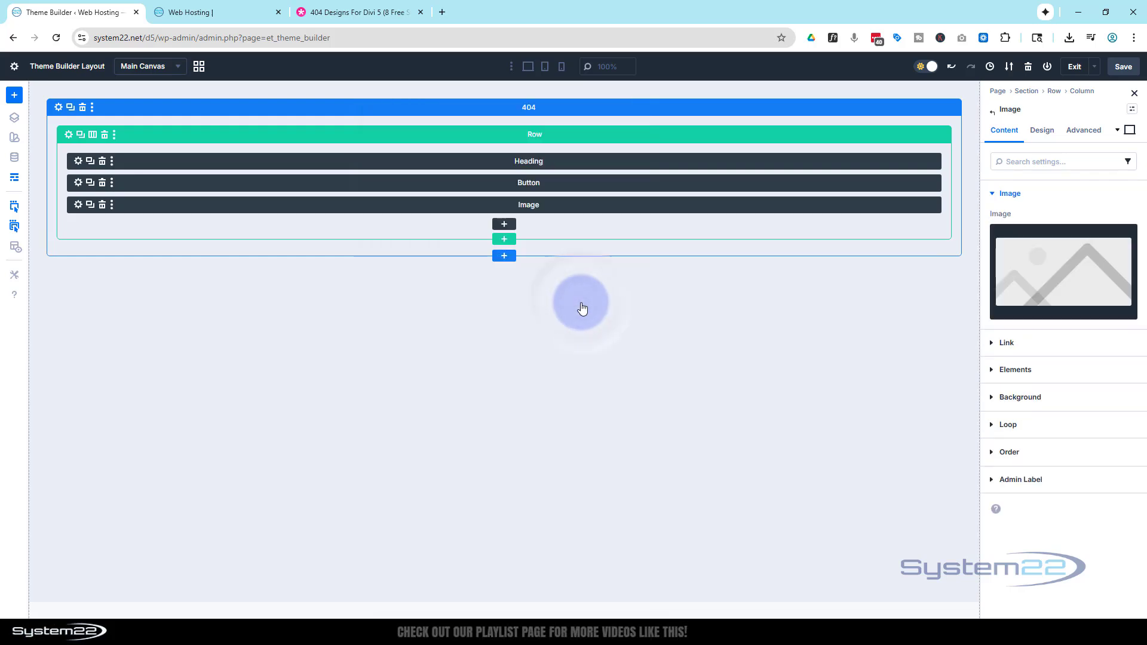
Fill the Image module with the white System22 logo from the media library, move it above the Heading, and leave wireframe view
{"action": "left_click", "coordinate": [1049, 272]}
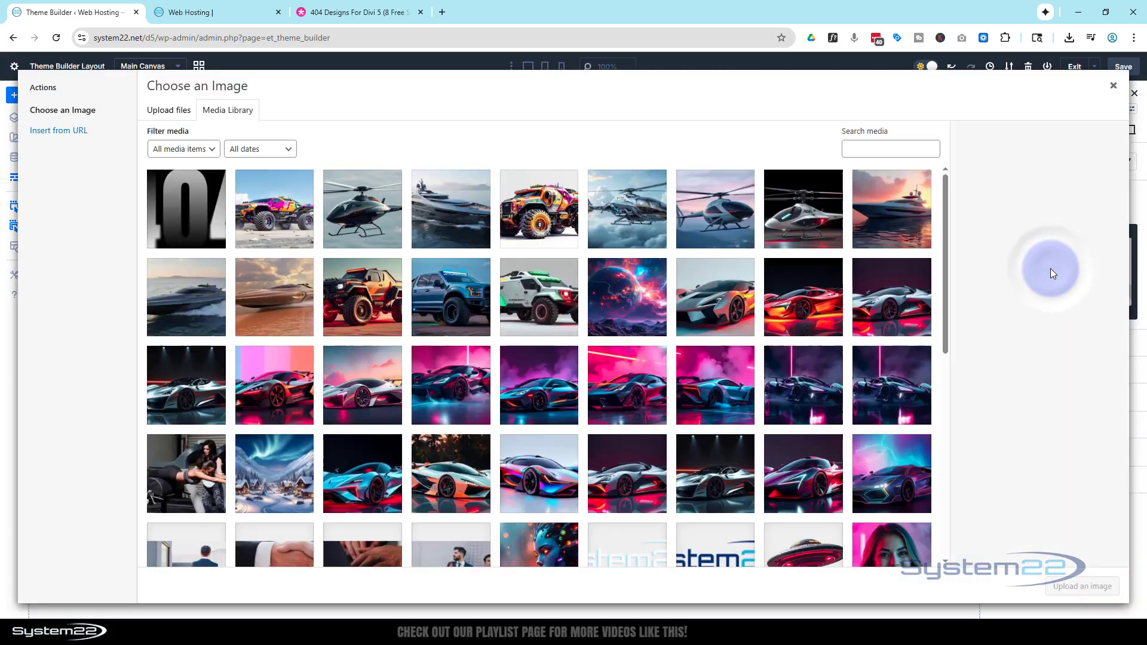
{"action": "scroll", "coordinate": [623, 377], "scroll_direction": "down", "scroll_amount": 4}
{"action": "left_click", "coordinate": [627, 324]}
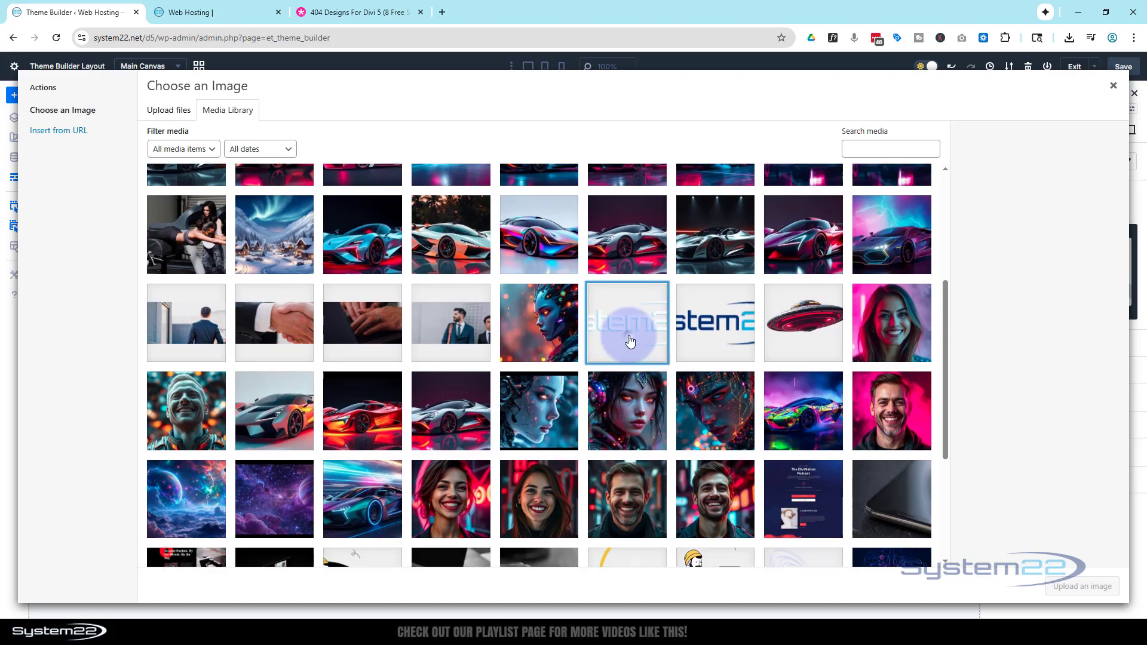
{"action": "left_click", "coordinate": [1064, 588]}
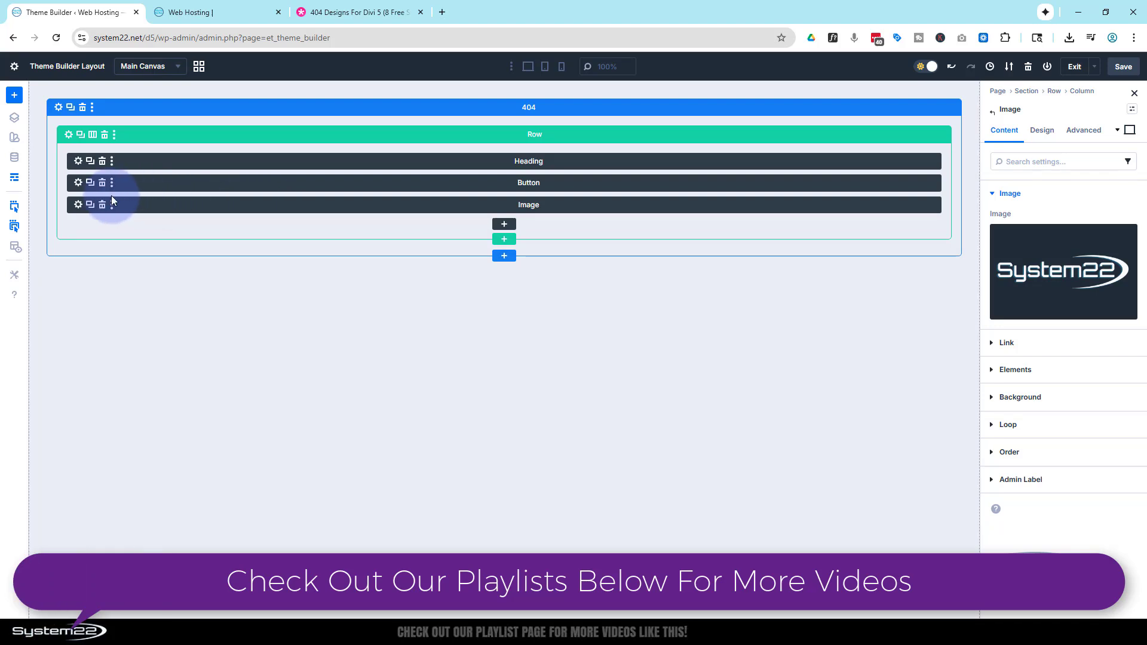
{"action": "left_click_drag", "start_coordinate": [72, 204], "coordinate": [73, 152]}
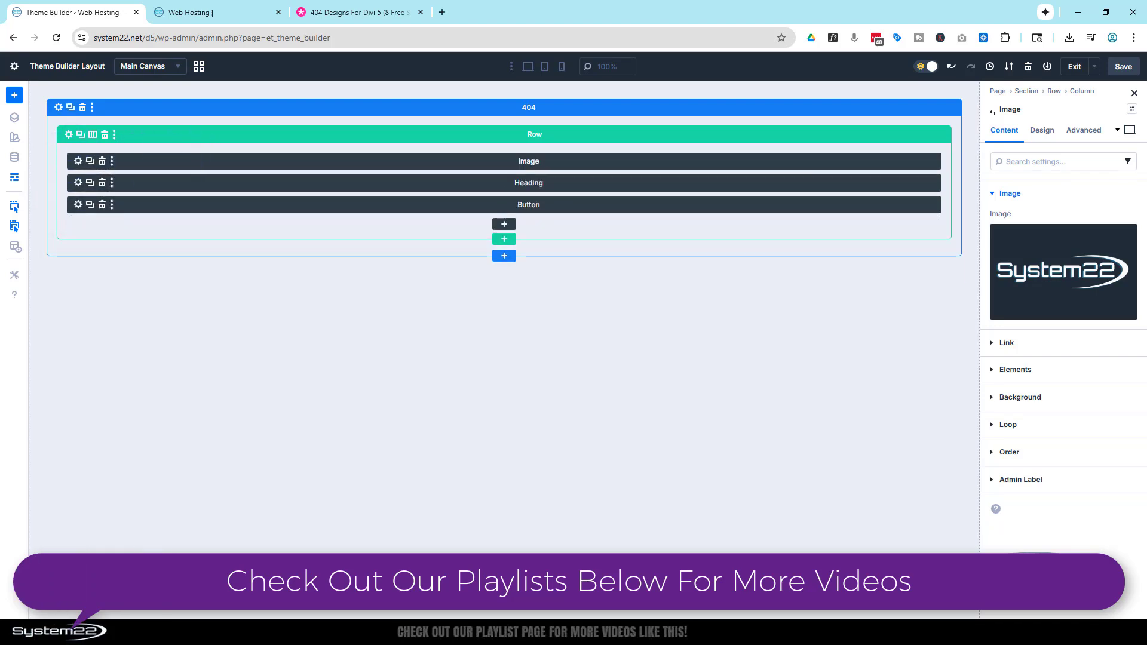
{"action": "left_click", "coordinate": [15, 182]}
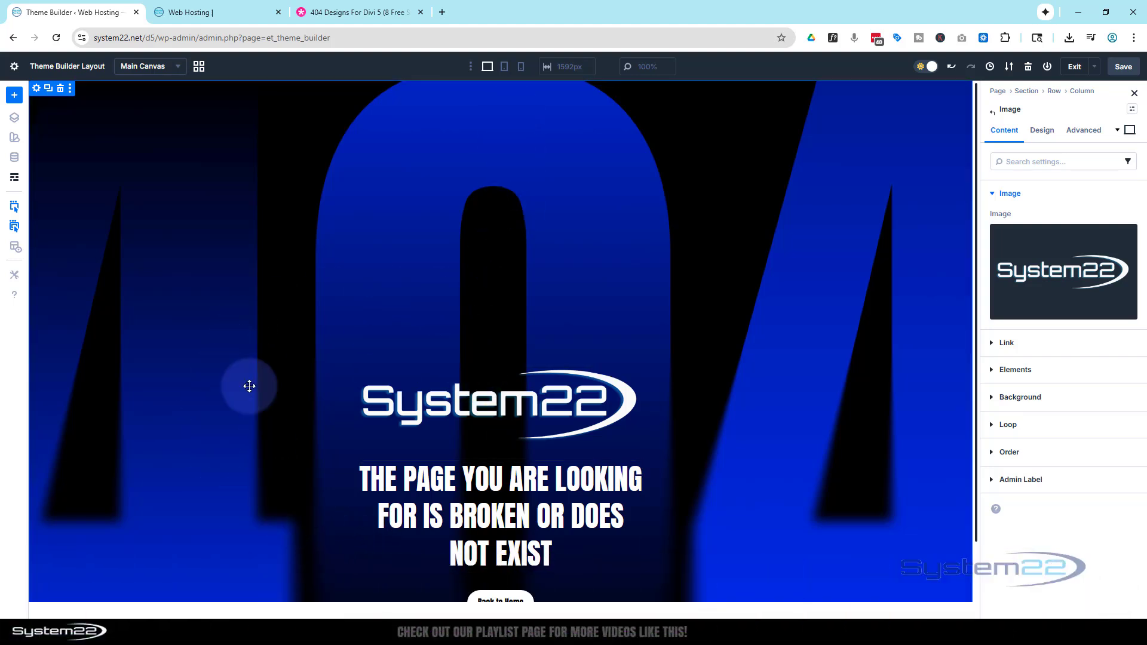
Reset the 404 section's padding to its default in the spacing settings
{"action": "left_click", "coordinate": [623, 196]}
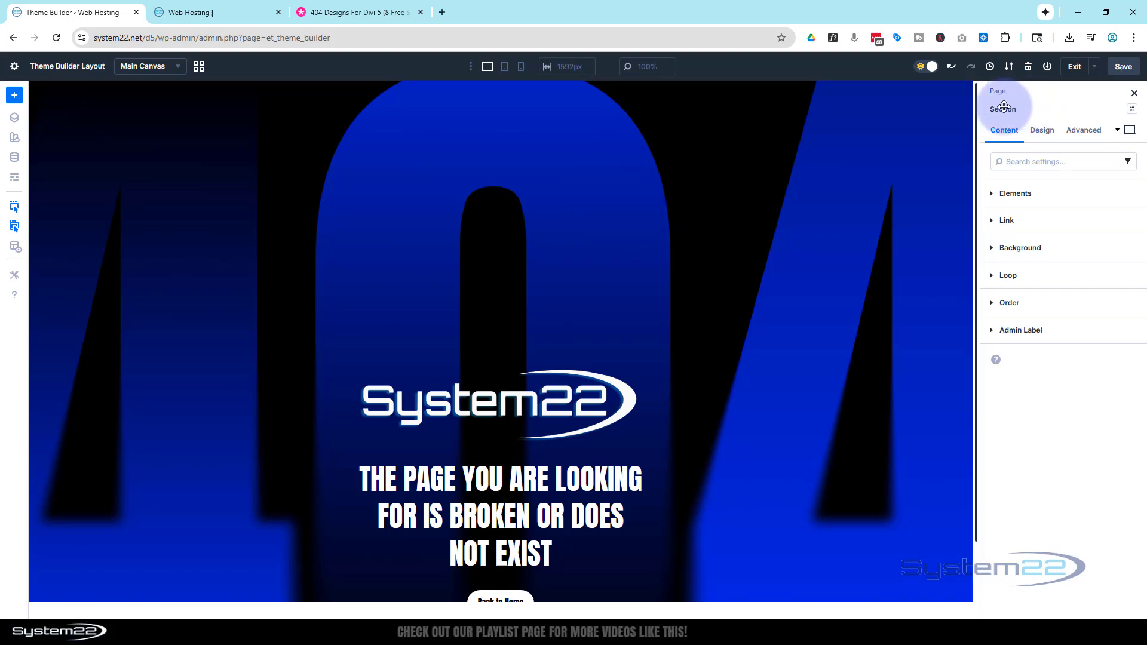
{"action": "left_click", "coordinate": [1042, 129]}
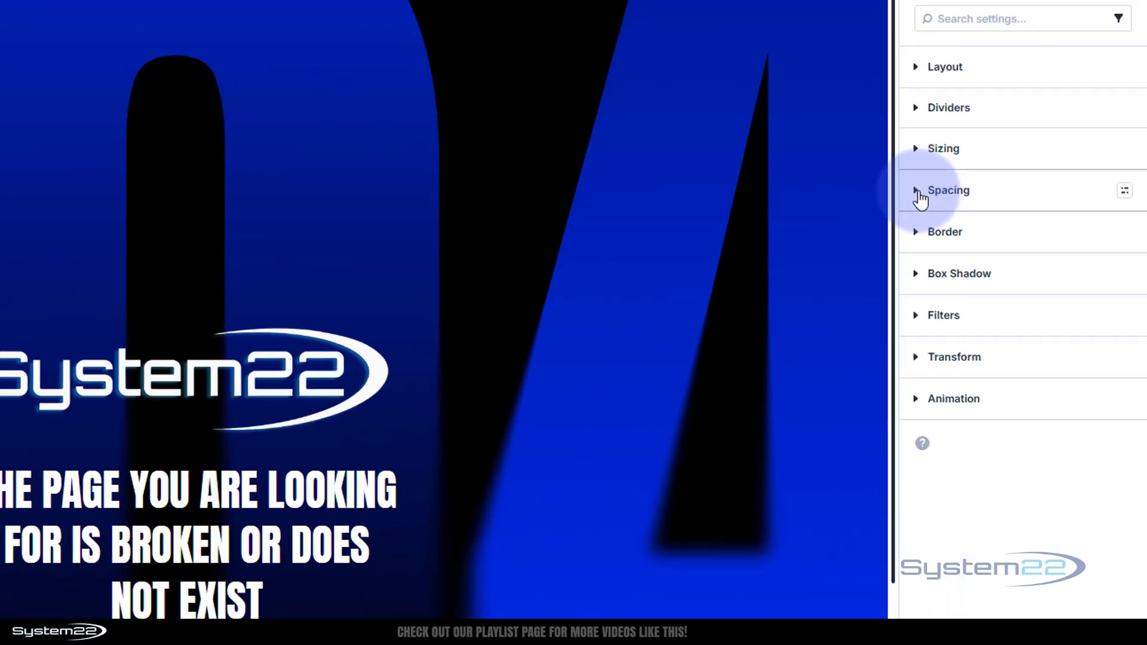
{"action": "left_click", "coordinate": [918, 191]}
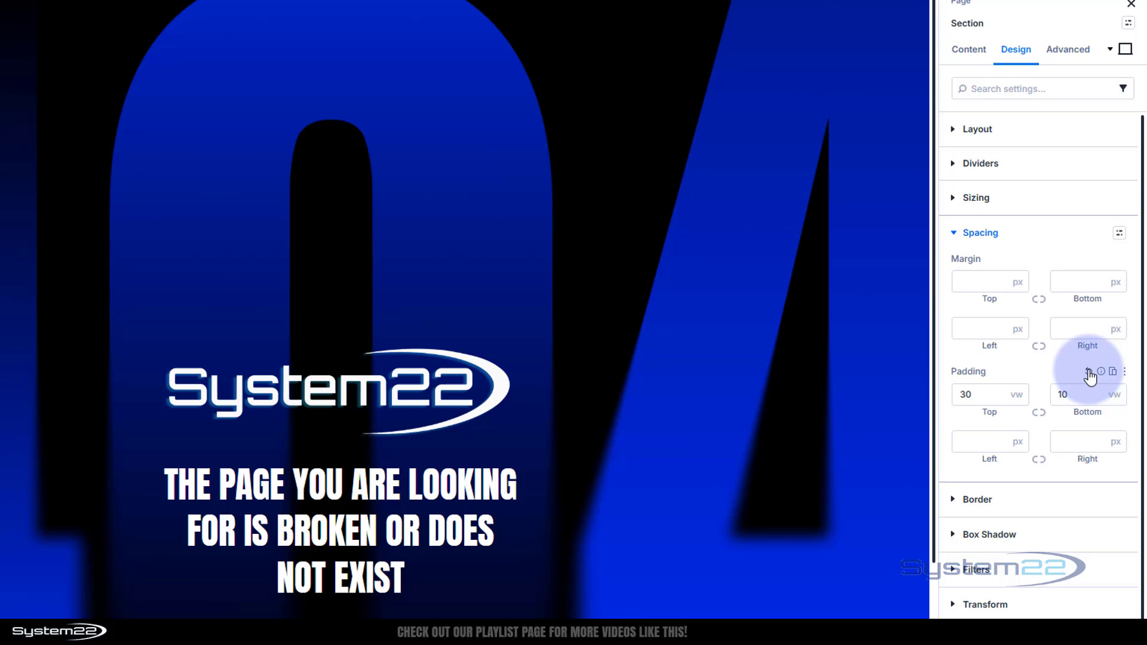
{"action": "left_click", "coordinate": [1048, 312]}
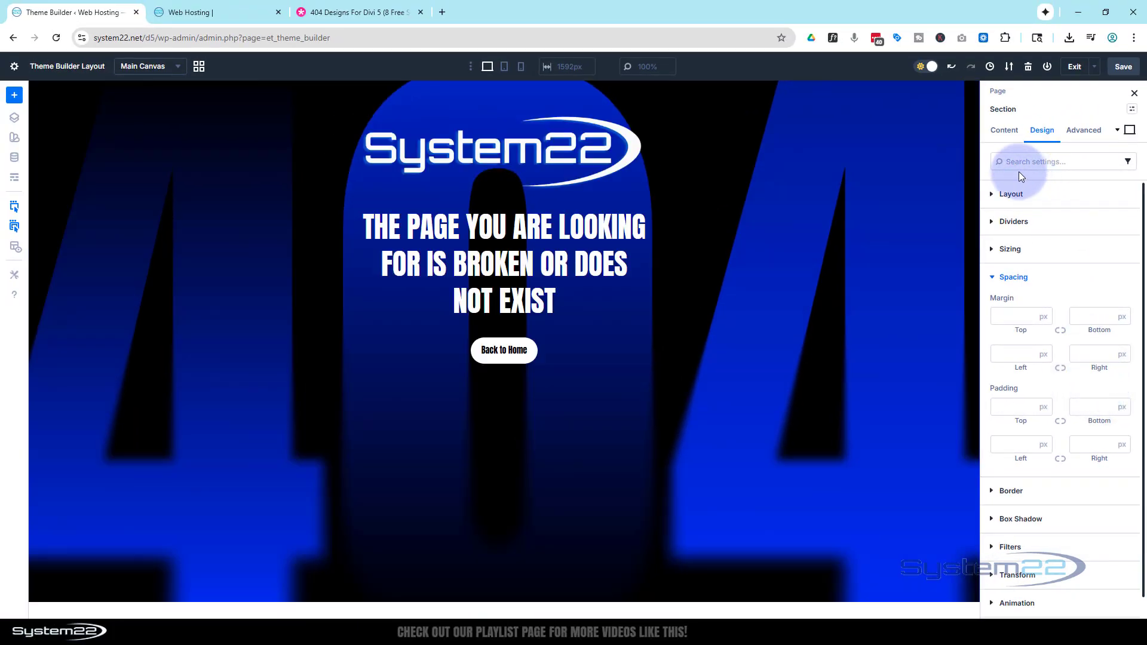
Set the 404 section's Justify Content to Center in its layout settings
{"action": "left_click", "coordinate": [1042, 128]}
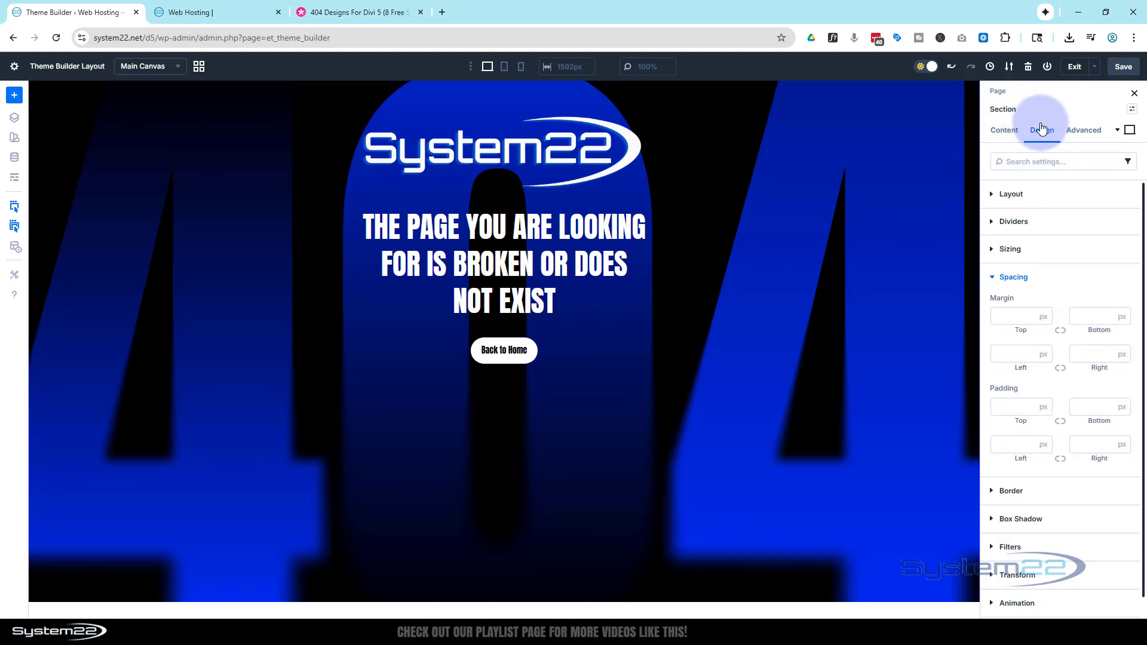
{"action": "left_click", "coordinate": [992, 196]}
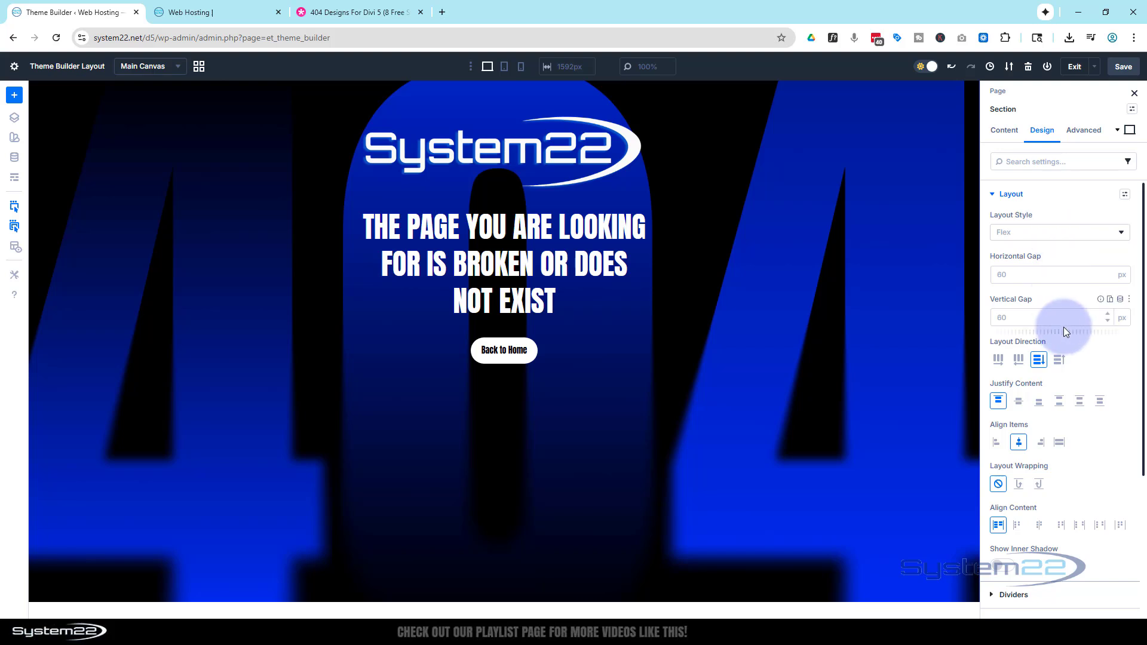
{"action": "scroll", "coordinate": [1064, 324], "scroll_direction": "down", "scroll_amount": 1}
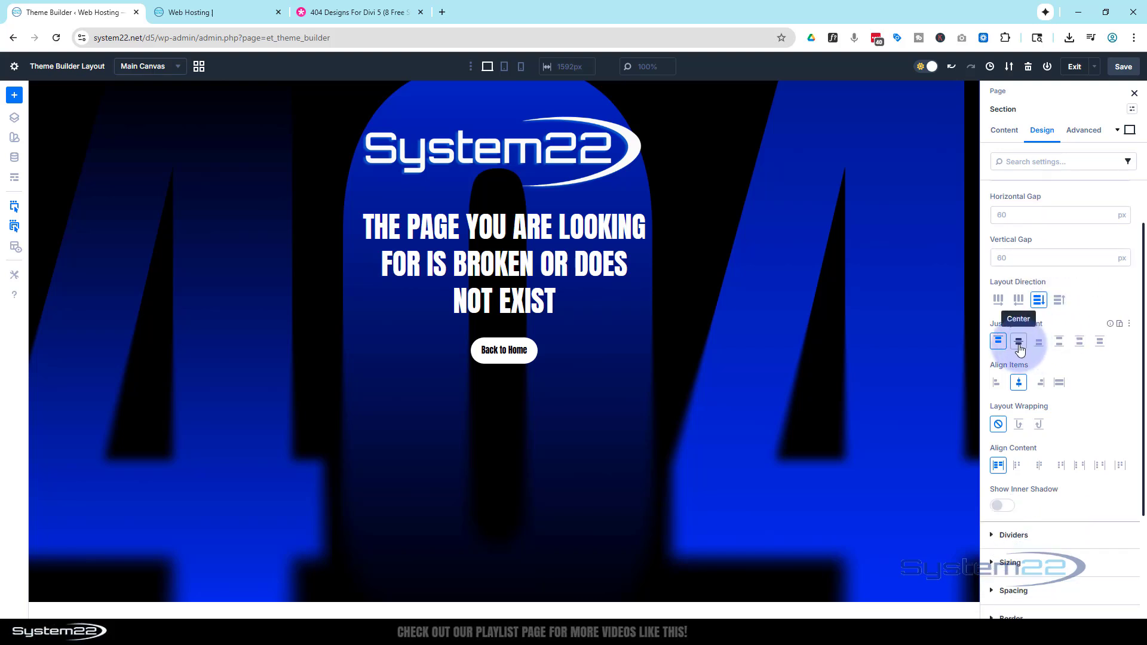
{"action": "left_click", "coordinate": [1019, 347]}
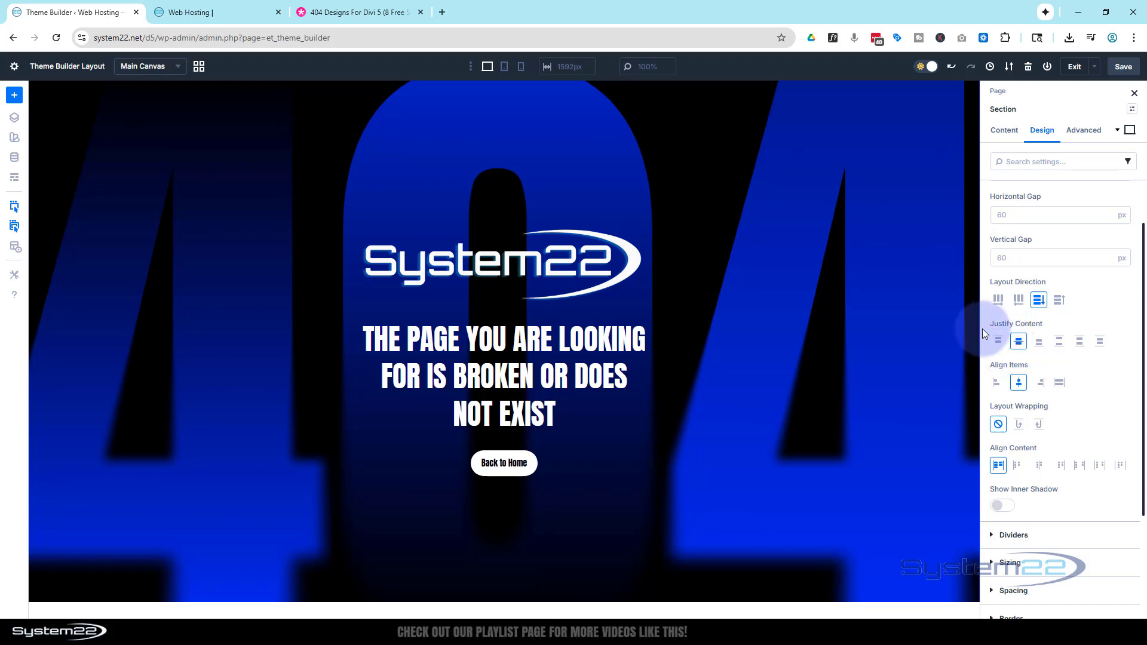
Save the 404 body layout, exit to the Theme Builder overview, and save the template changes
{"action": "left_click", "coordinate": [1123, 69]}
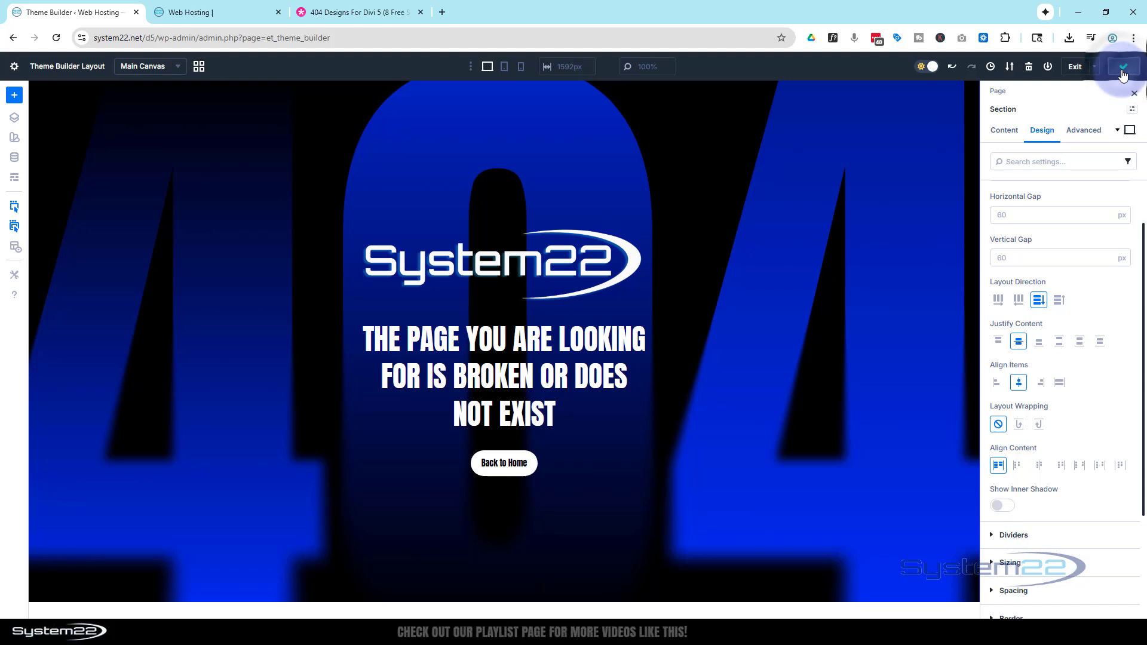
{"action": "left_click", "coordinate": [1075, 67]}
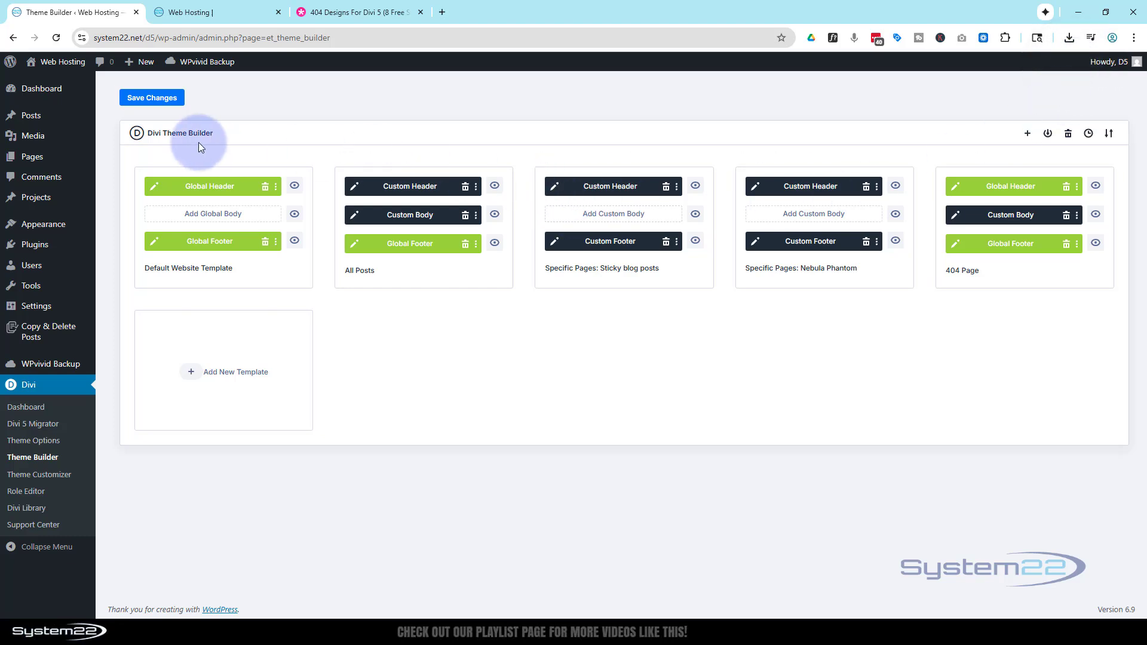
{"action": "left_click", "coordinate": [159, 100]}
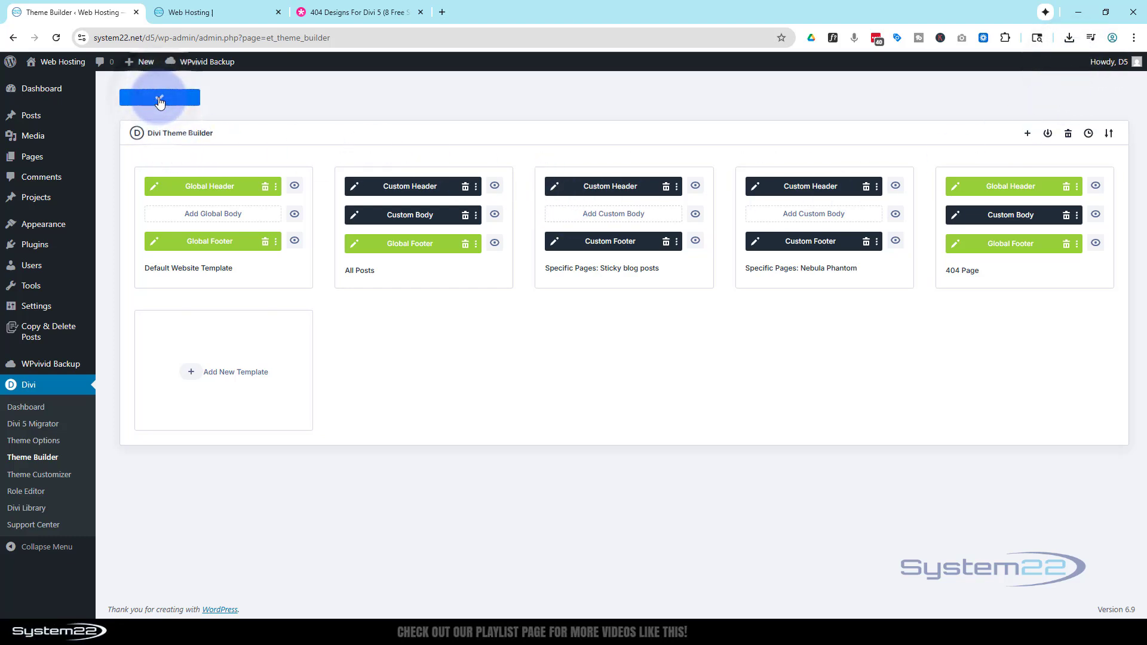
Test the 404 page on the live site at system22.net/d5/agt and follow its Back to Home button
{"action": "left_click", "coordinate": [213, 11]}
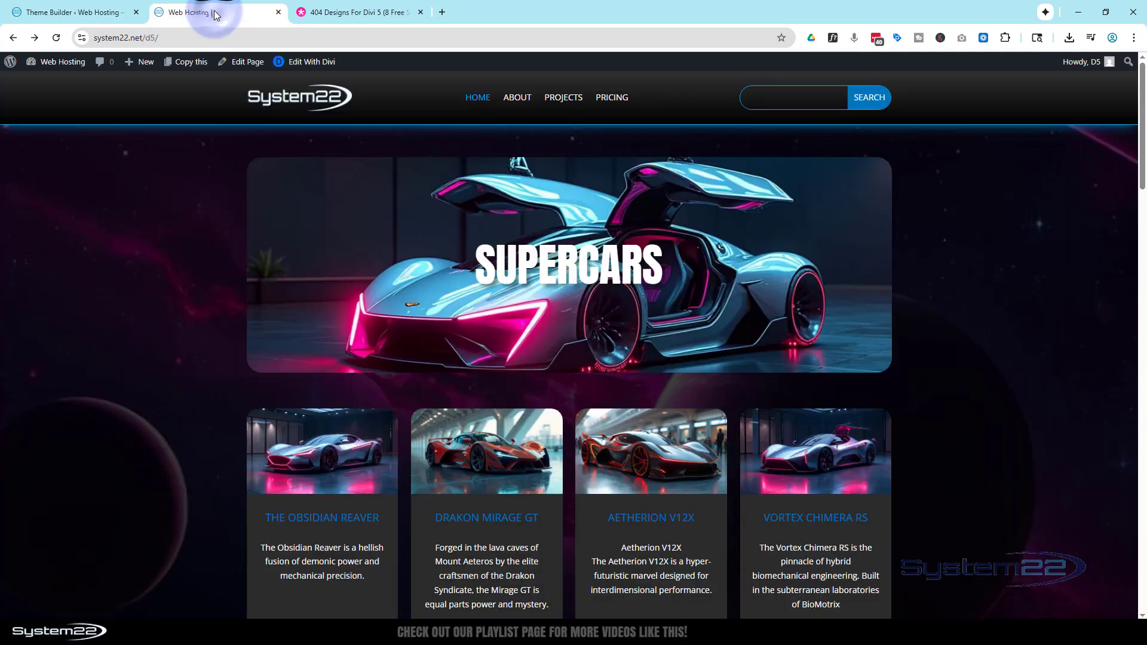
{"action": "left_click", "coordinate": [184, 37]}
{"action": "left_click", "coordinate": [188, 37]}
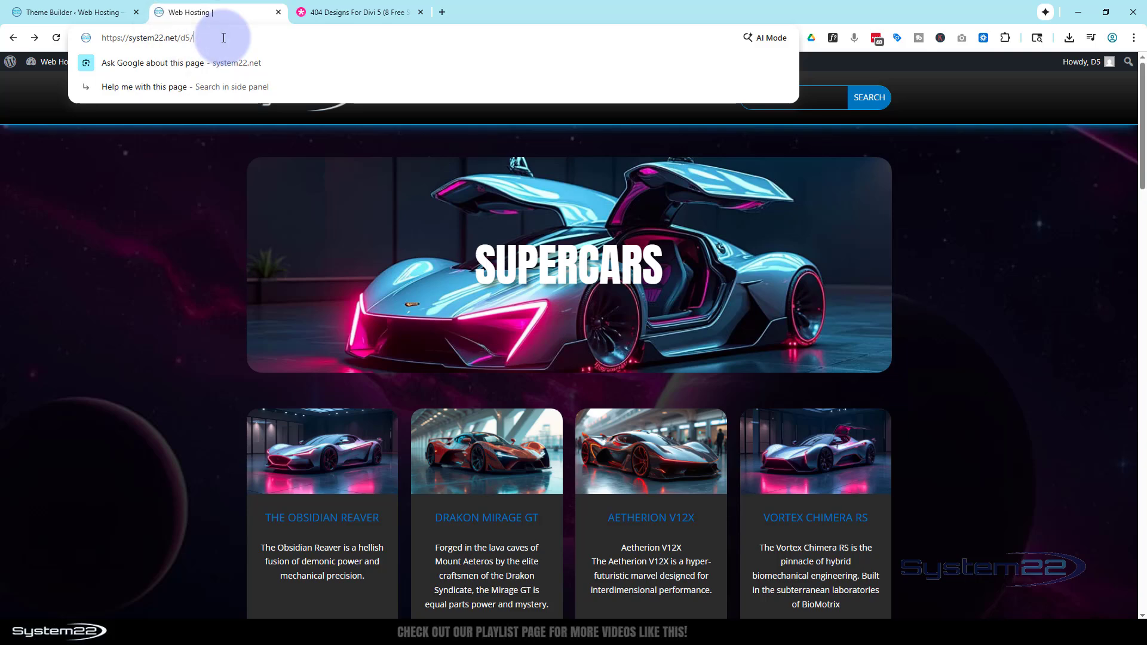
{"action": "type", "text": "agt"}
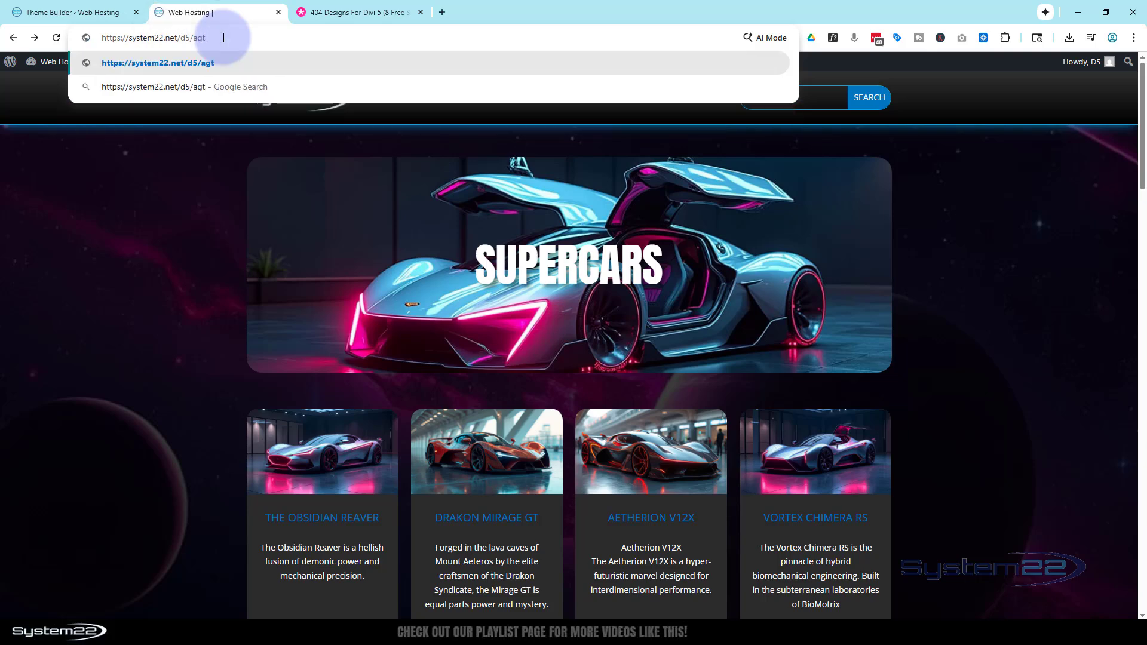
{"action": "key", "text": "Return"}
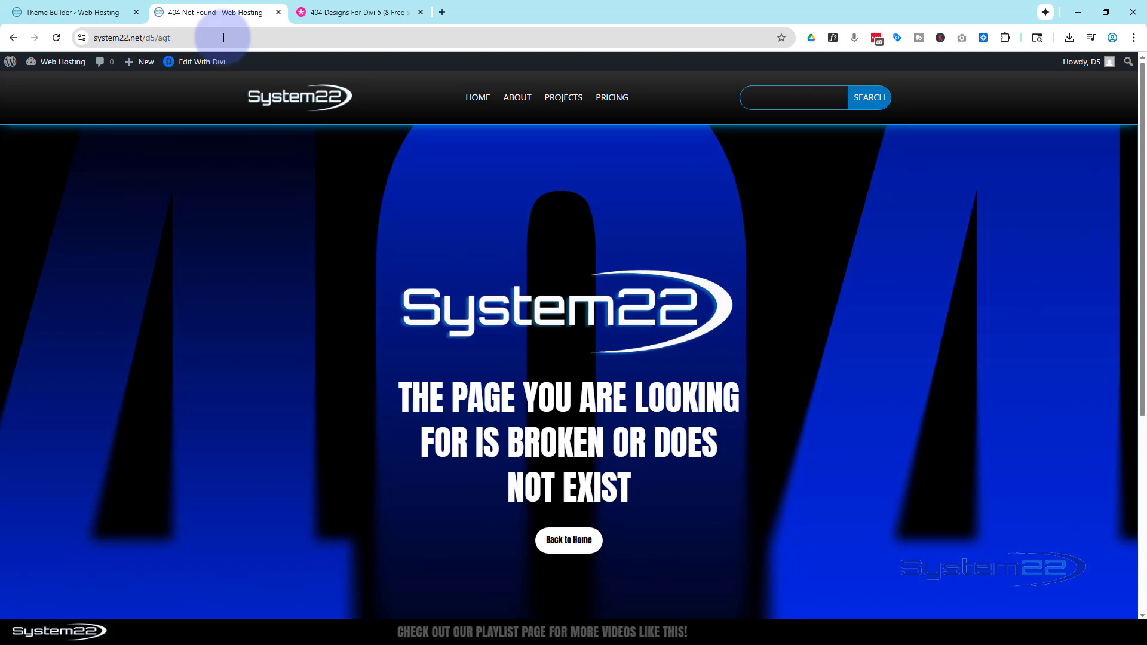
{"action": "left_click", "coordinate": [567, 544]}
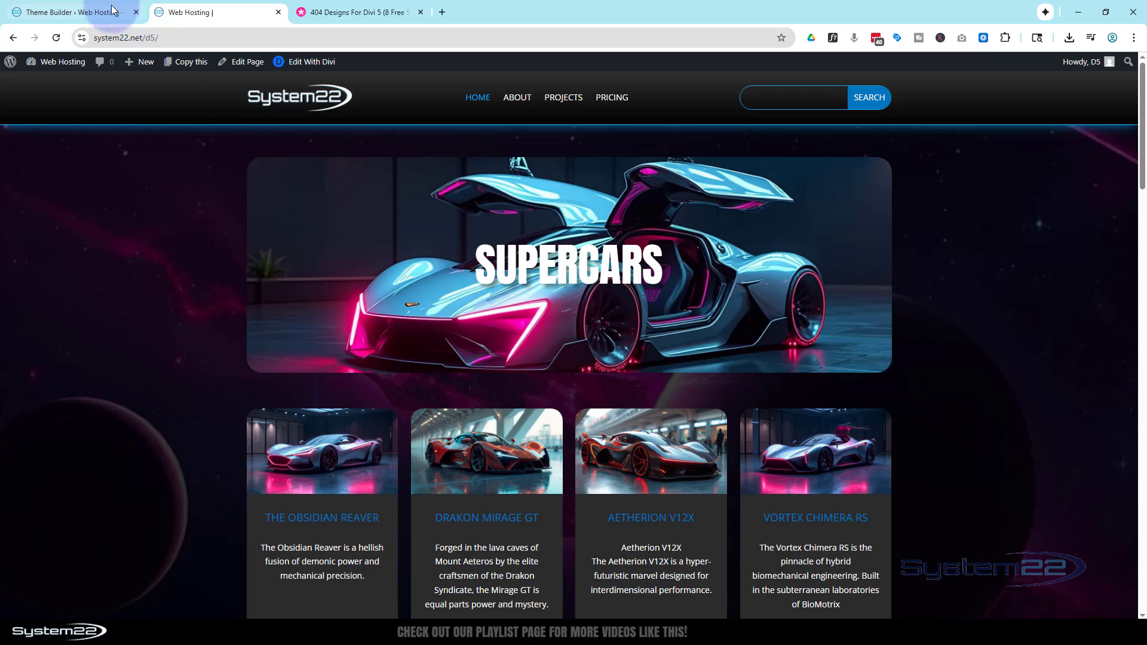
Reopen the 404 Page template's custom body and set the logo's Image Link URL to the dynamic Homepage Link
{"action": "left_click", "coordinate": [89, 12]}
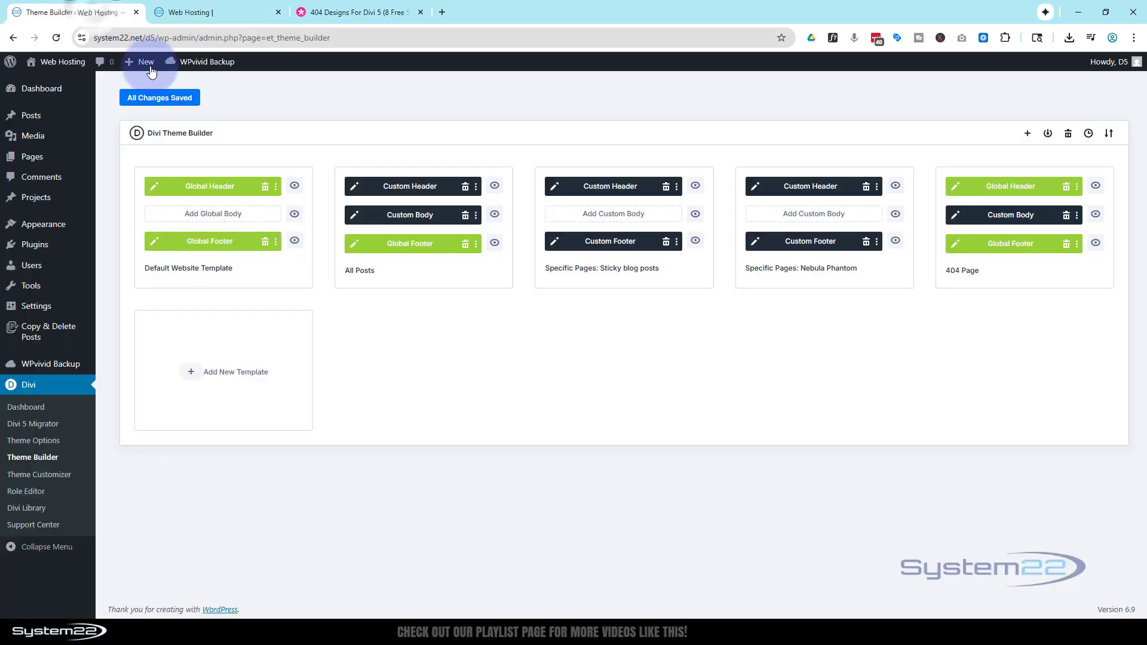
{"action": "left_click", "coordinate": [956, 216]}
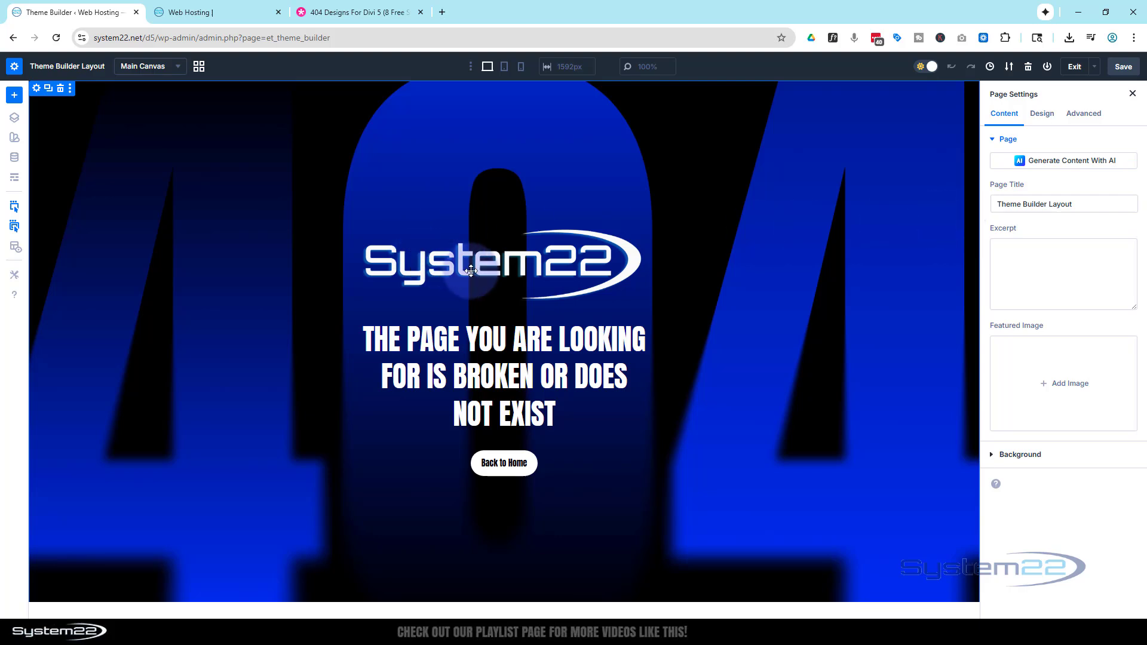
{"action": "left_click", "coordinate": [471, 271]}
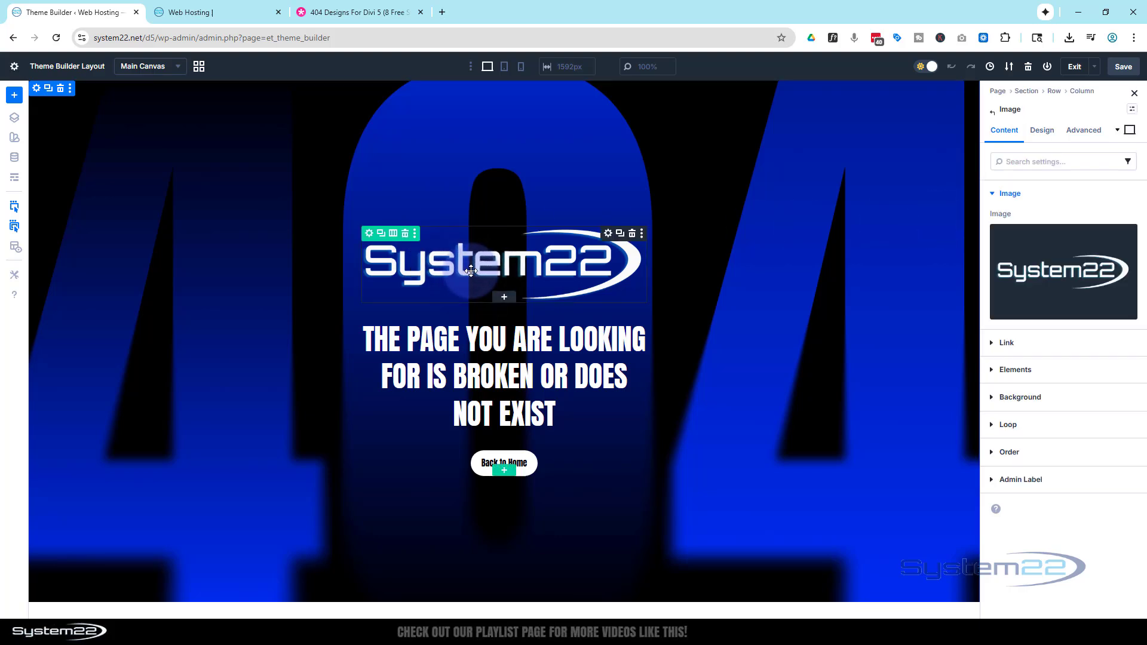
{"action": "left_click", "coordinate": [1004, 342]}
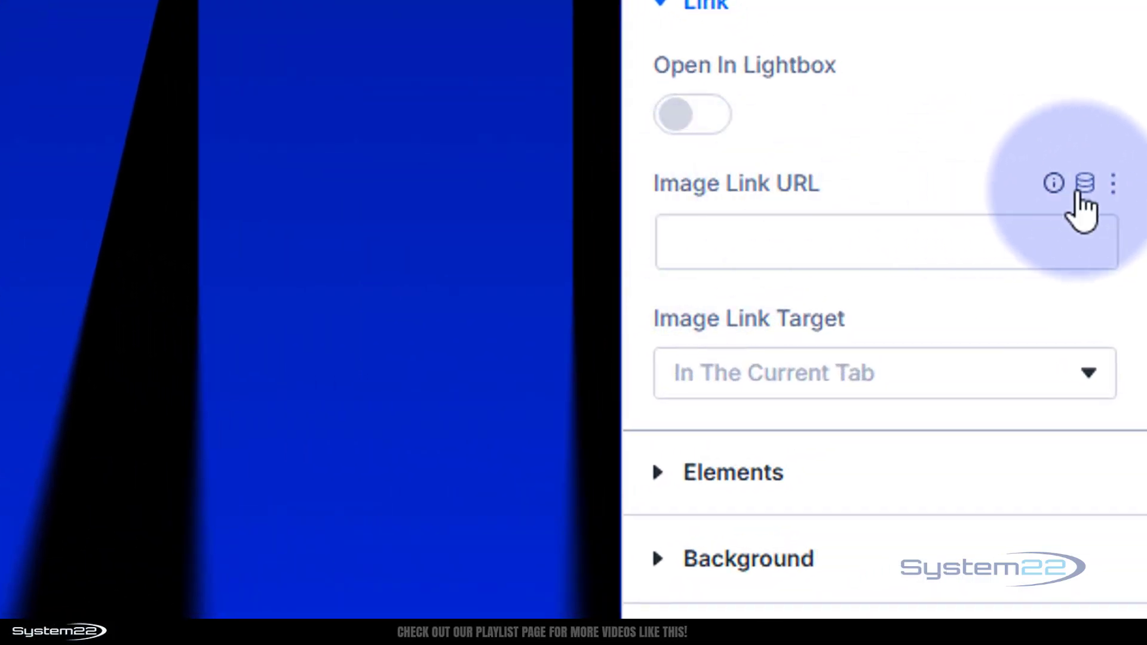
{"action": "left_click", "coordinate": [1085, 184]}
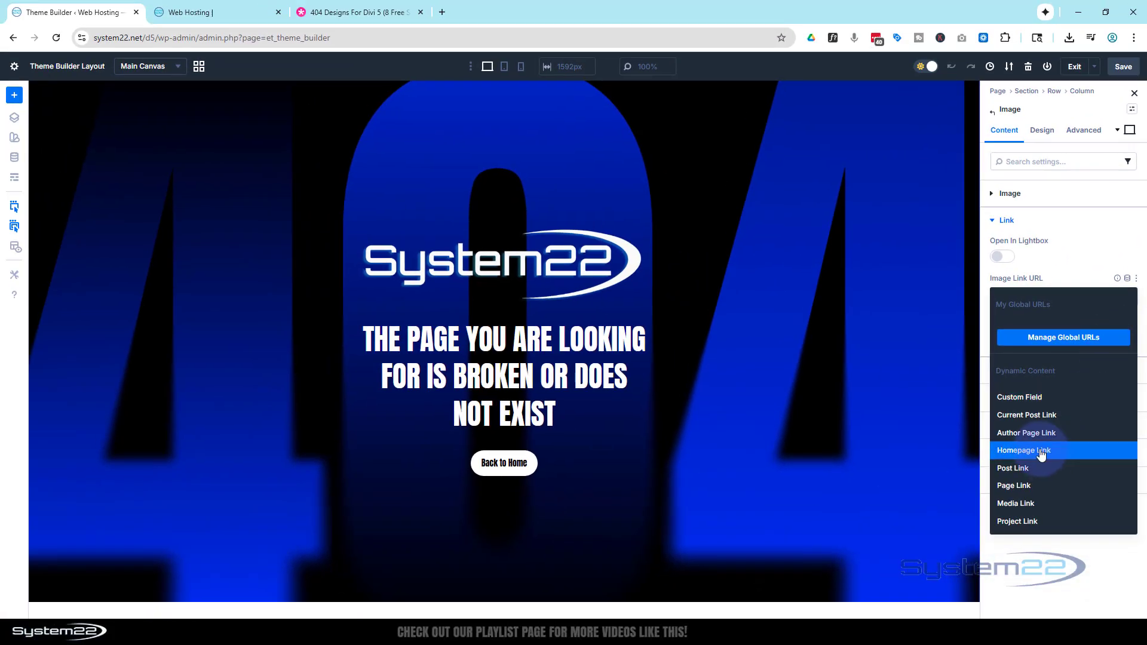
{"action": "left_click", "coordinate": [1021, 479]}
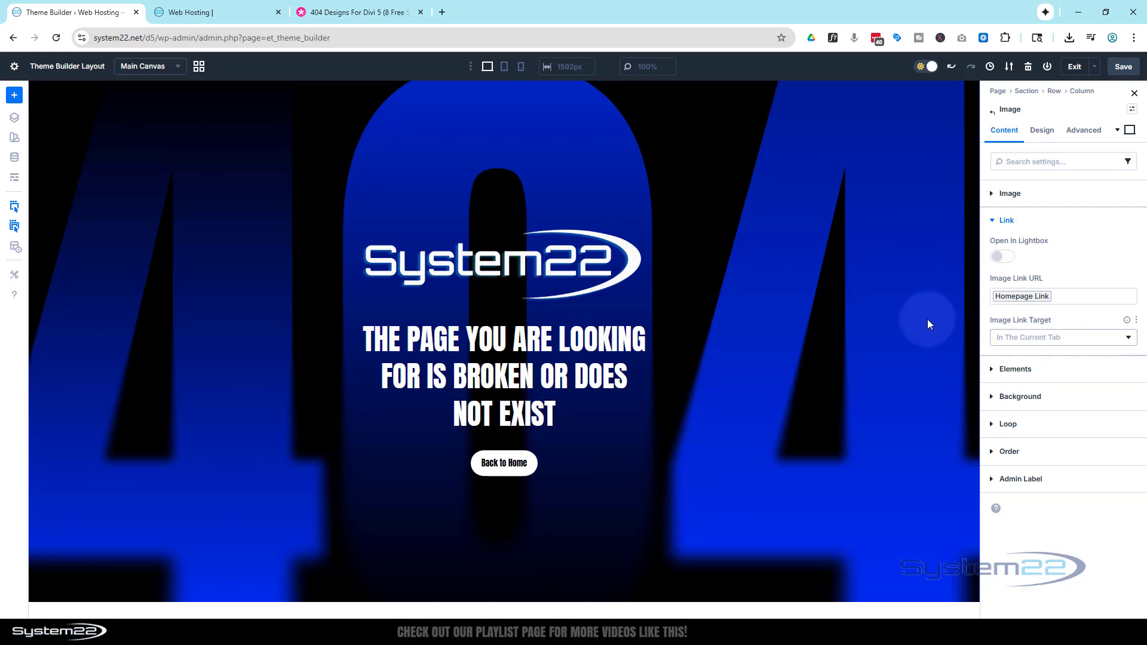
Preview the 404 layout at tablet and phone widths, and return to the desktop view
{"action": "left_click", "coordinate": [504, 68]}
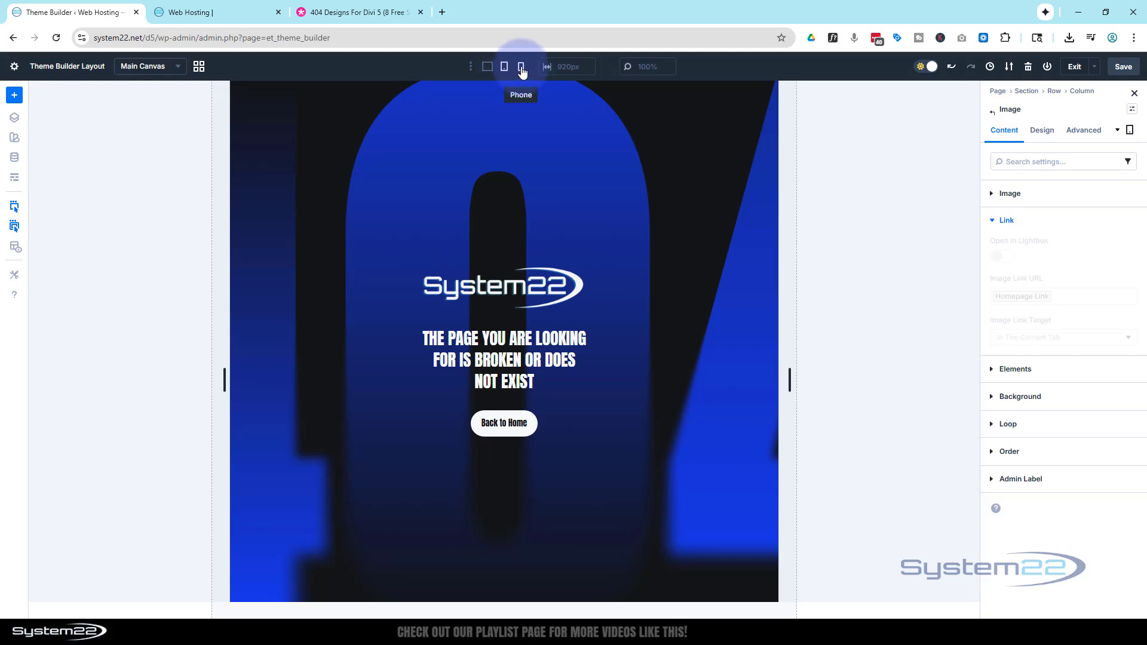
{"action": "left_click", "coordinate": [522, 69]}
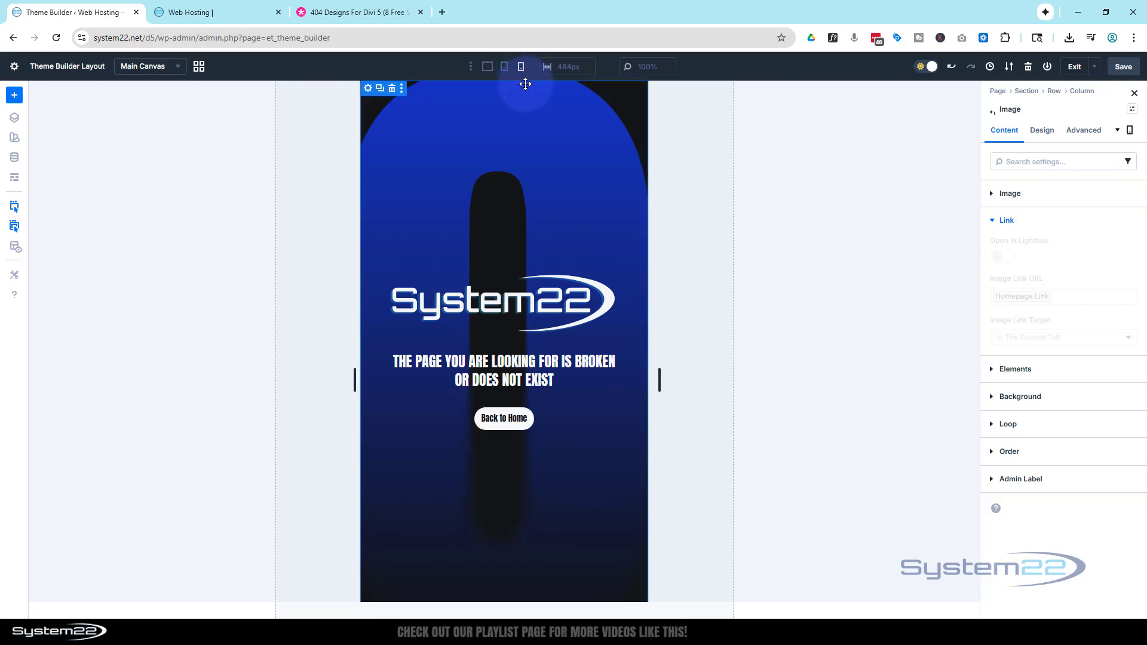
{"action": "left_click", "coordinate": [487, 68]}
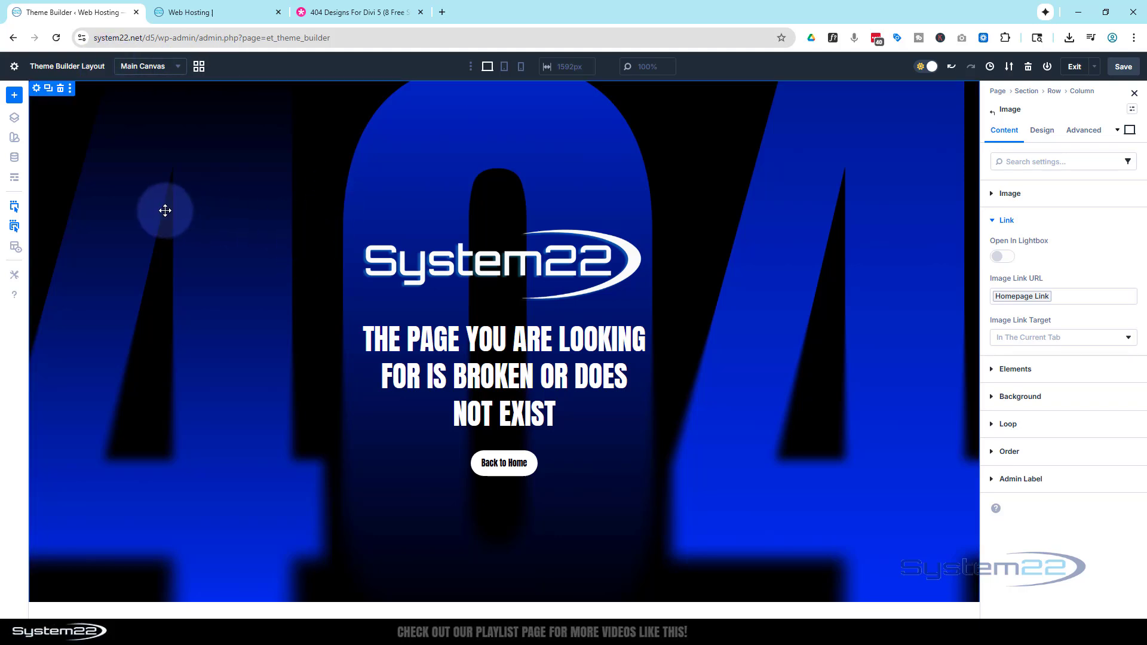
Replace the 404 section's background image with the dark supercar picture with pink neon light bars from the media library
{"action": "left_click", "coordinate": [36, 89]}
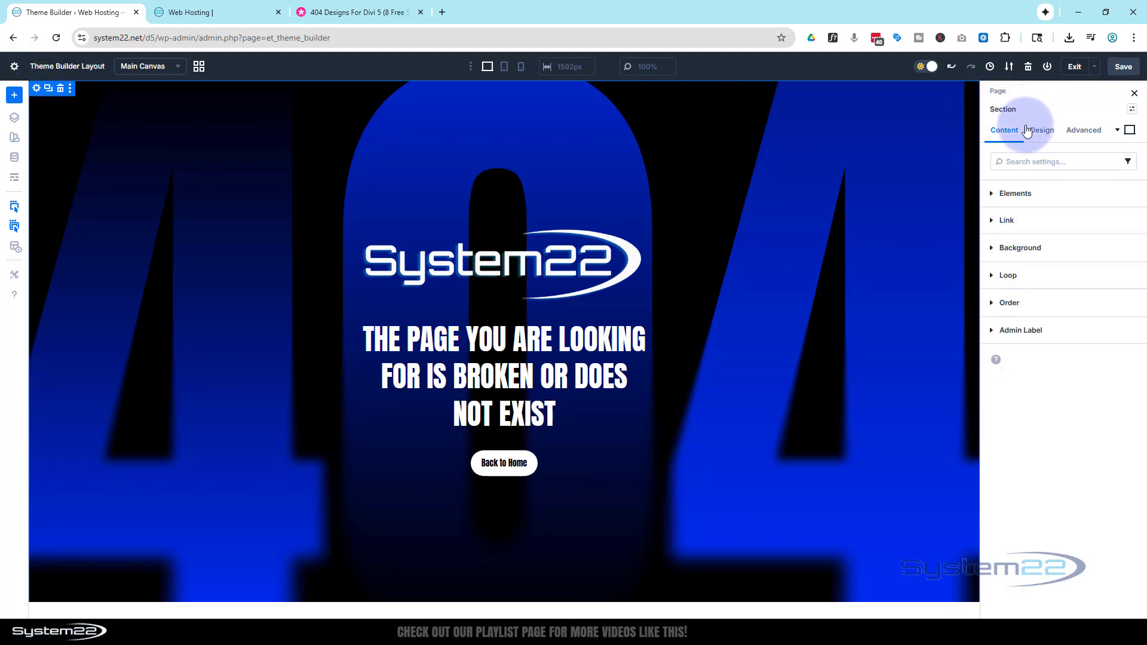
{"action": "left_click", "coordinate": [1029, 253]}
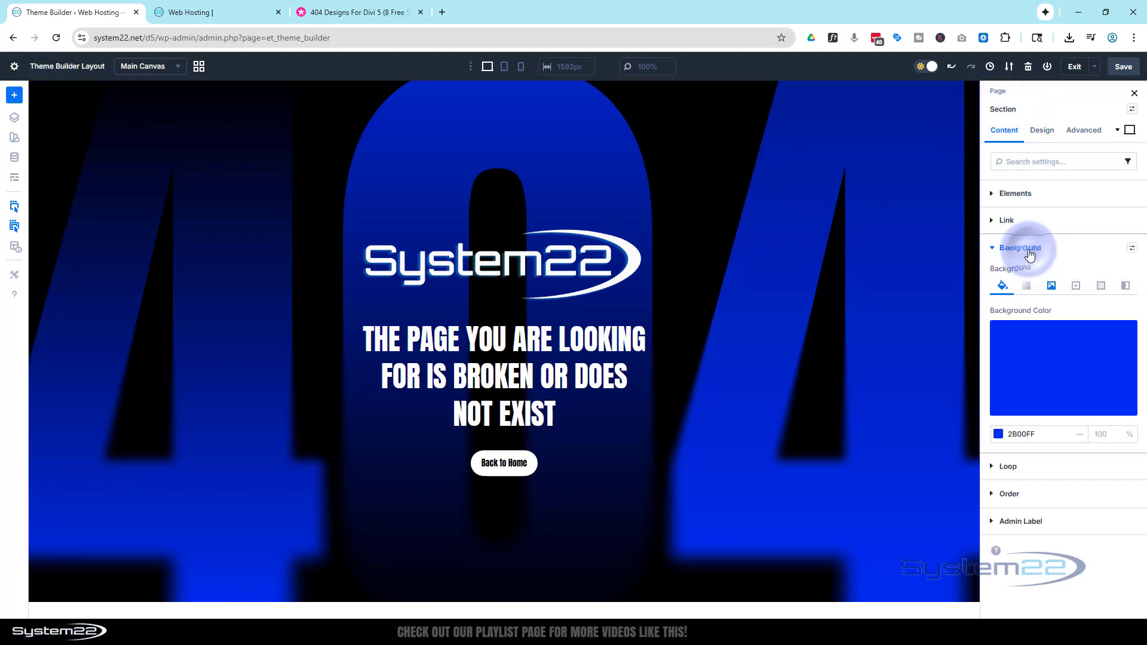
{"action": "left_click", "coordinate": [1052, 287]}
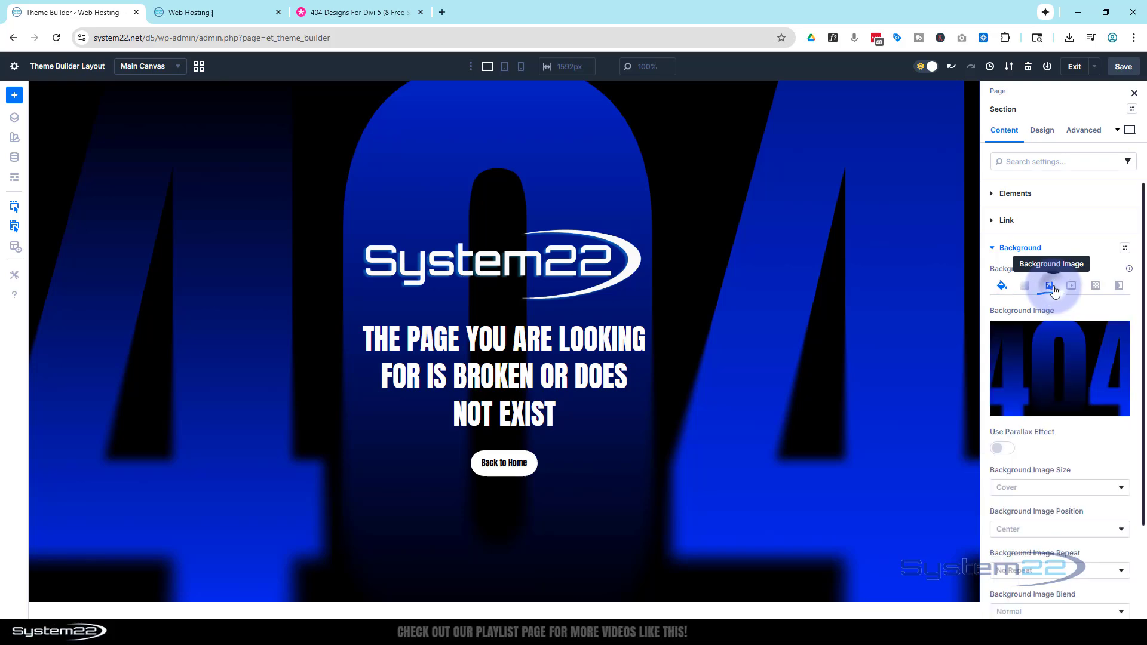
{"action": "left_click", "coordinate": [1065, 364]}
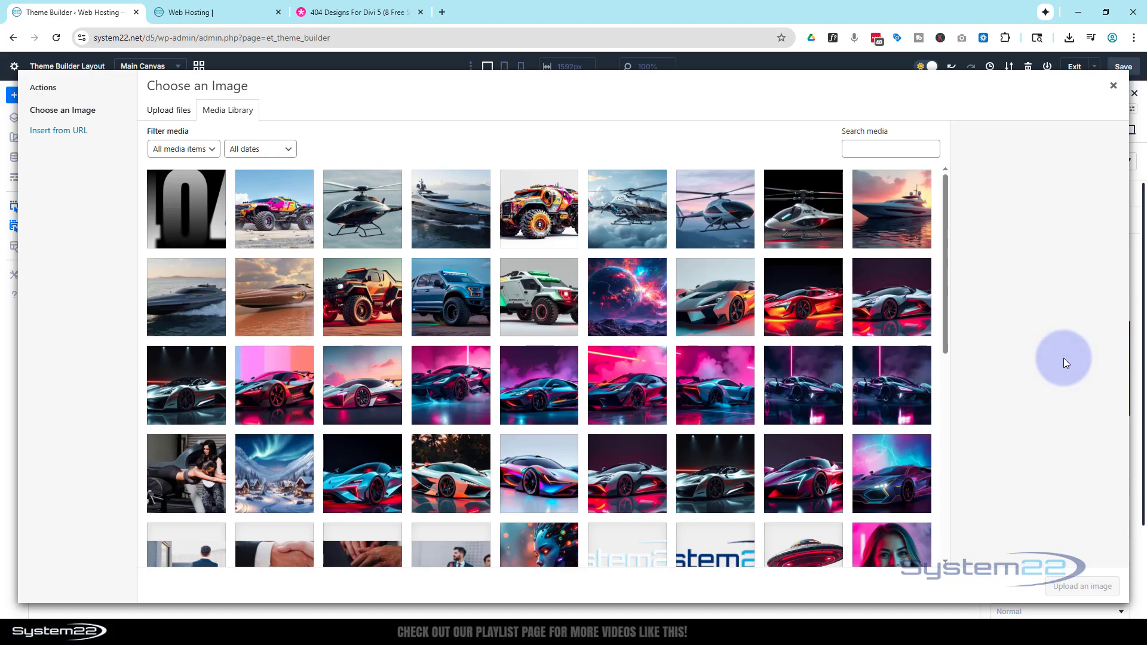
{"action": "left_click", "coordinate": [802, 391]}
{"action": "left_click", "coordinate": [1084, 587]}
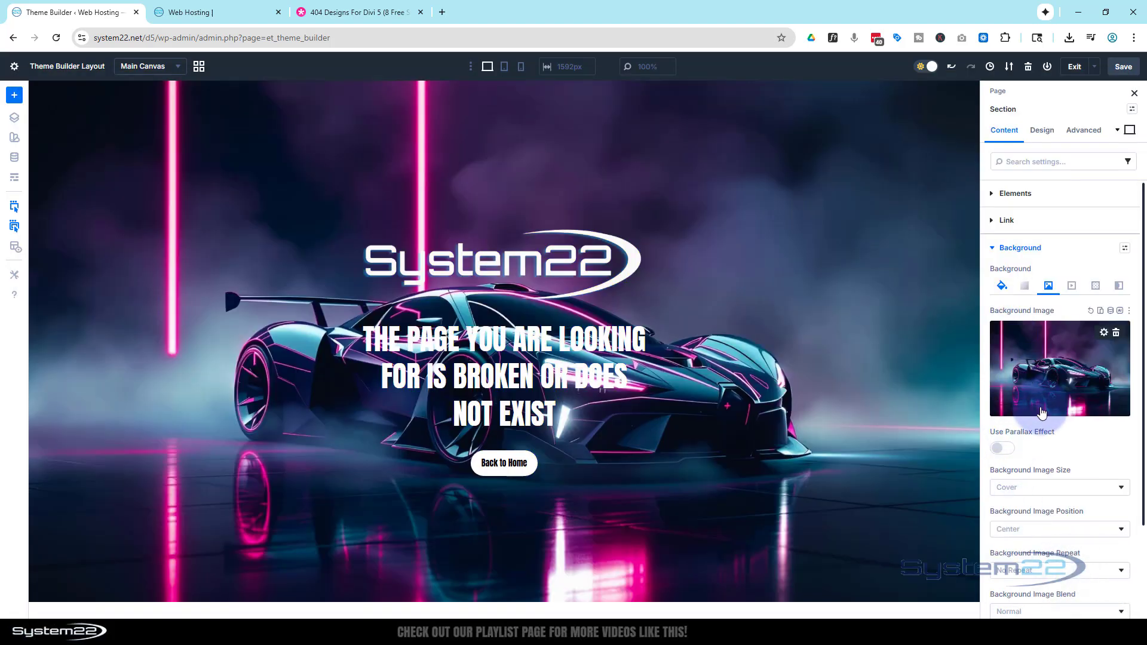
Set the 404 section's background image blend to Multiply so the picture mixes with its blue background color
{"action": "left_click", "coordinate": [1003, 290]}
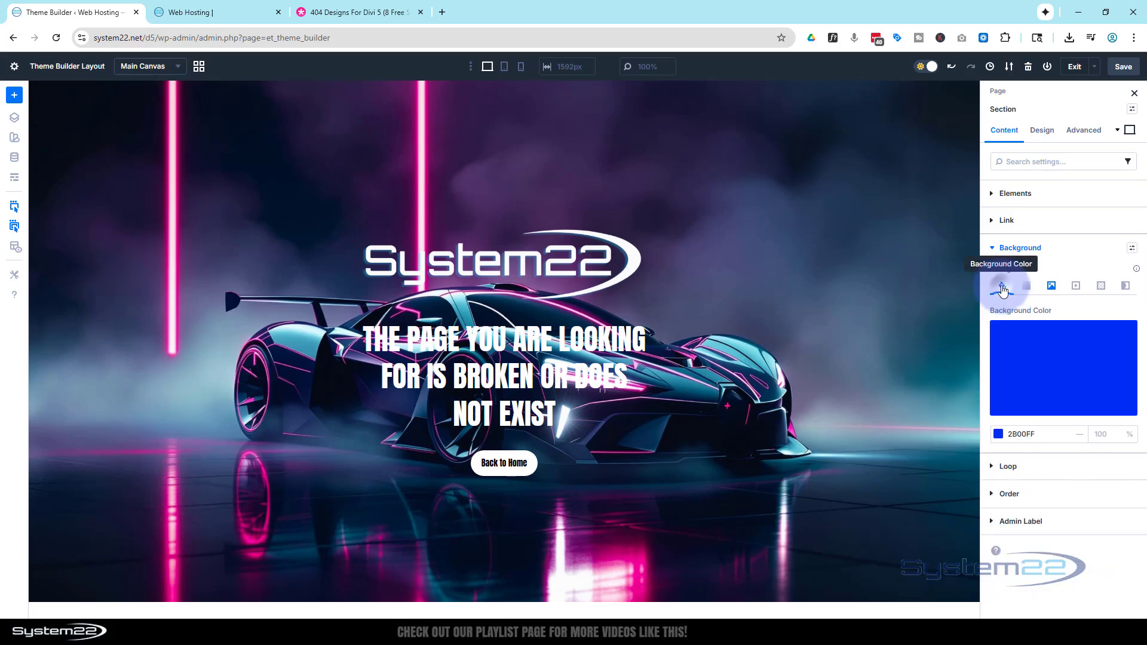
{"action": "left_click", "coordinate": [1032, 383]}
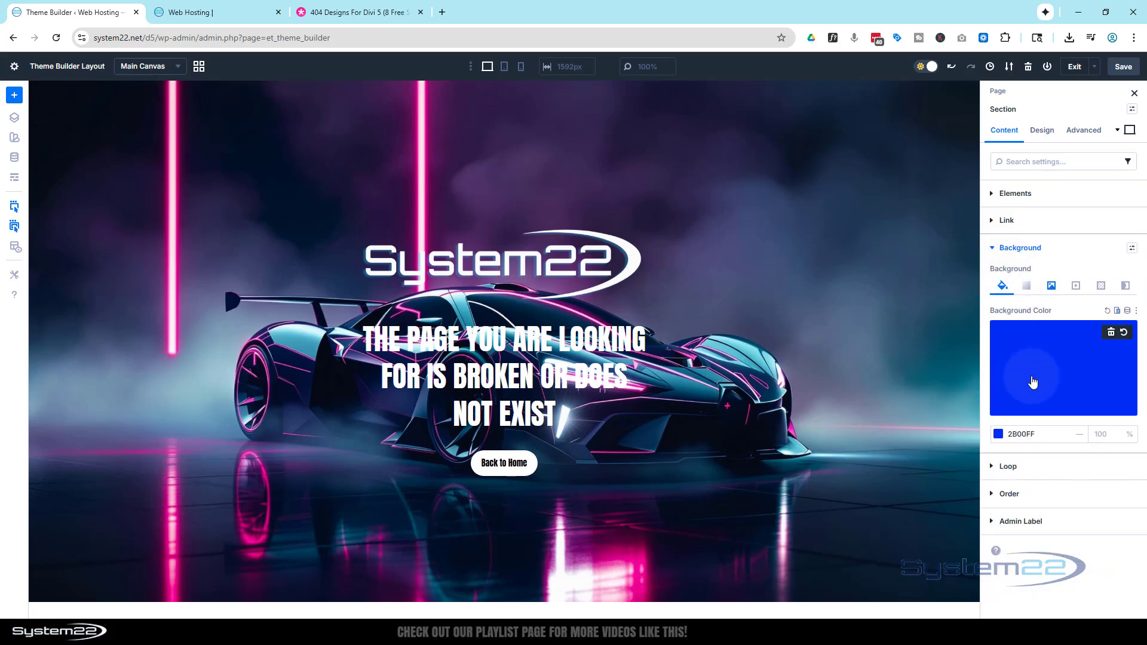
{"action": "left_click", "coordinate": [1052, 291]}
{"action": "scroll", "coordinate": [1048, 335], "scroll_direction": "down", "scroll_amount": 2}
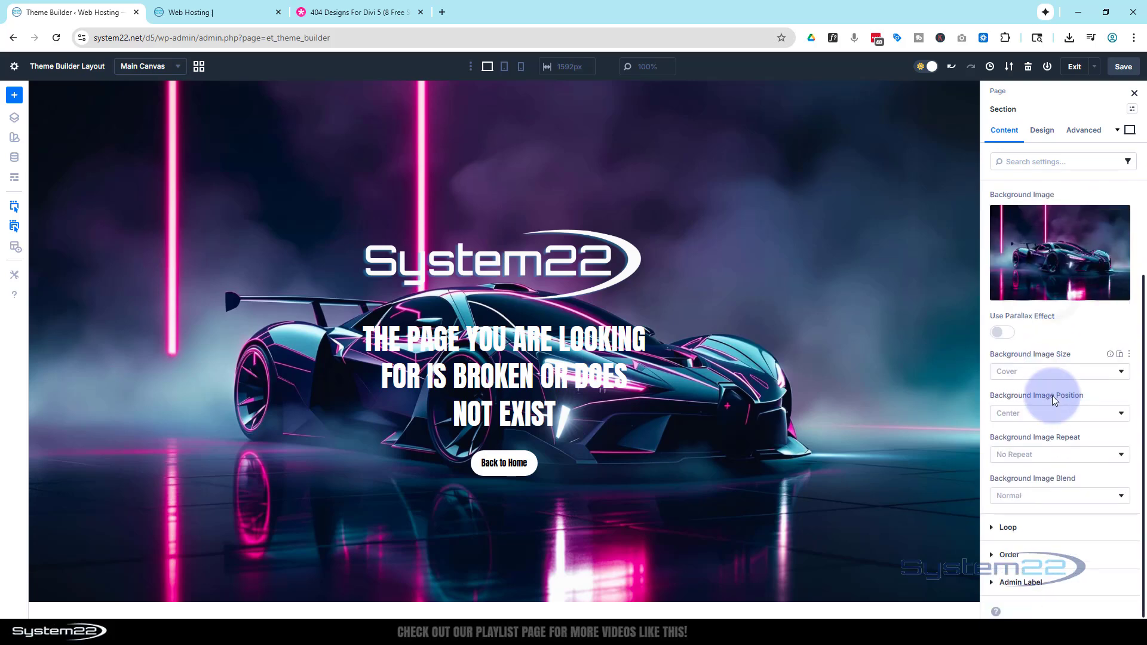
{"action": "left_click", "coordinate": [1064, 496]}
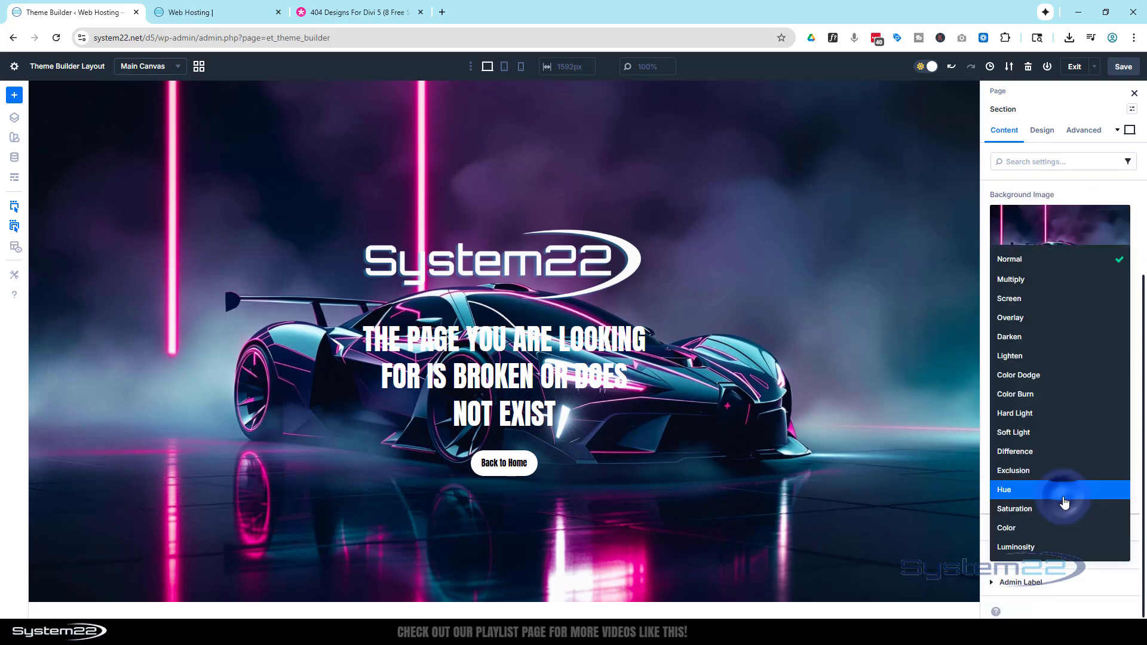
{"action": "left_click", "coordinate": [1011, 281]}
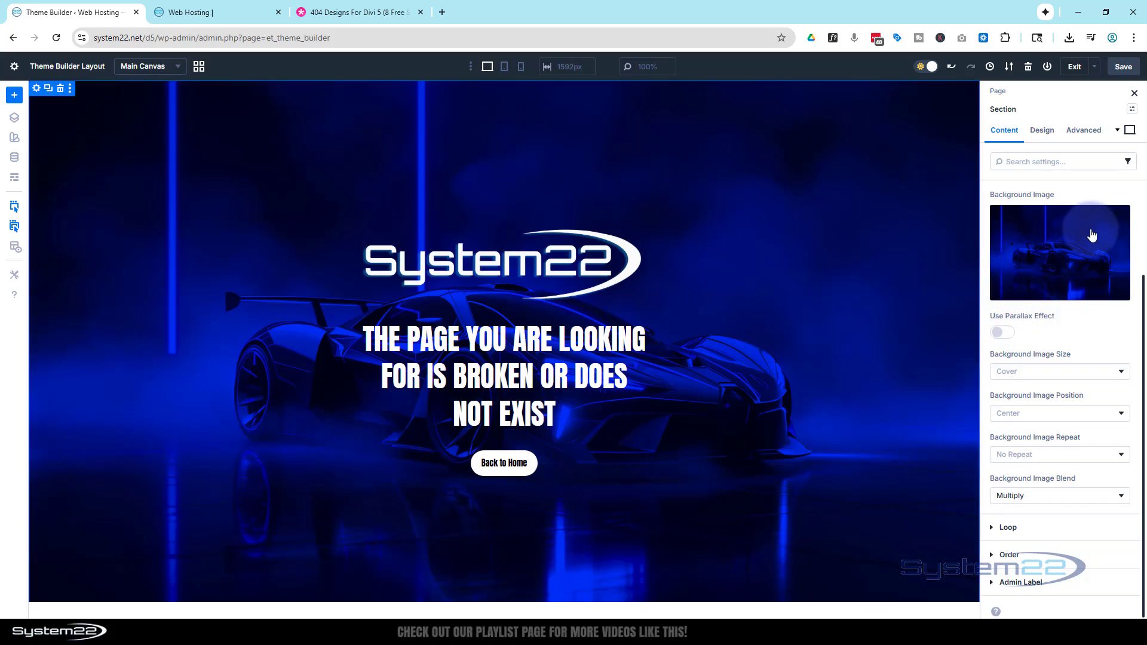
For the tablet view, replace the section's background image with the pale blue cyborg woman's profile from the media library
{"action": "left_click", "coordinate": [505, 67]}
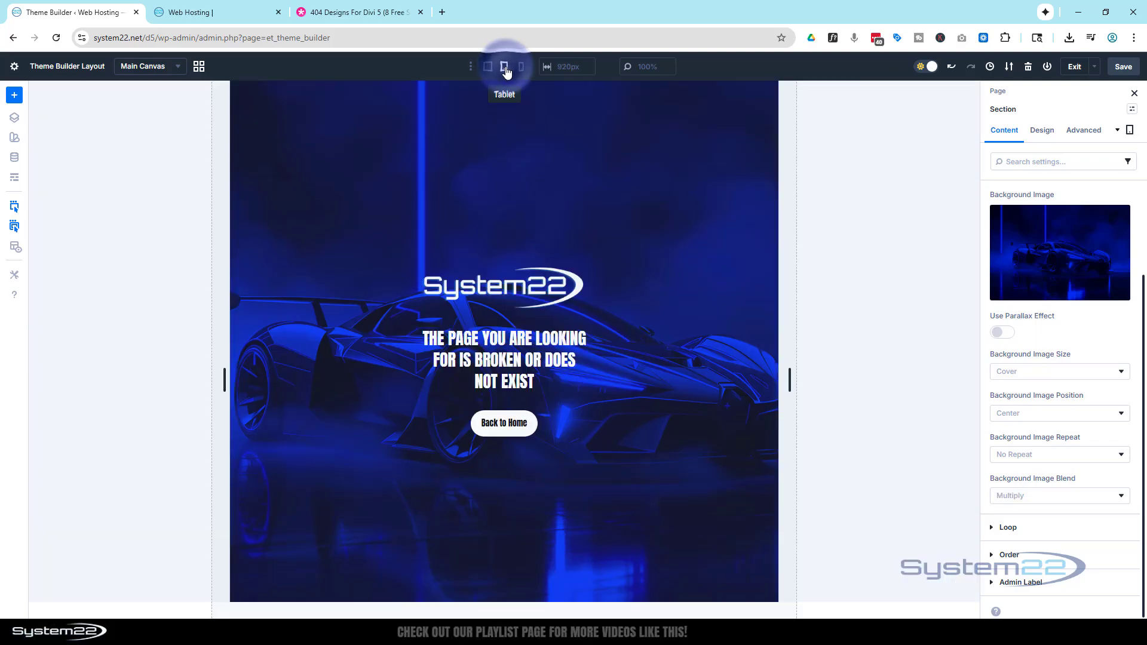
{"action": "left_click", "coordinate": [1062, 258]}
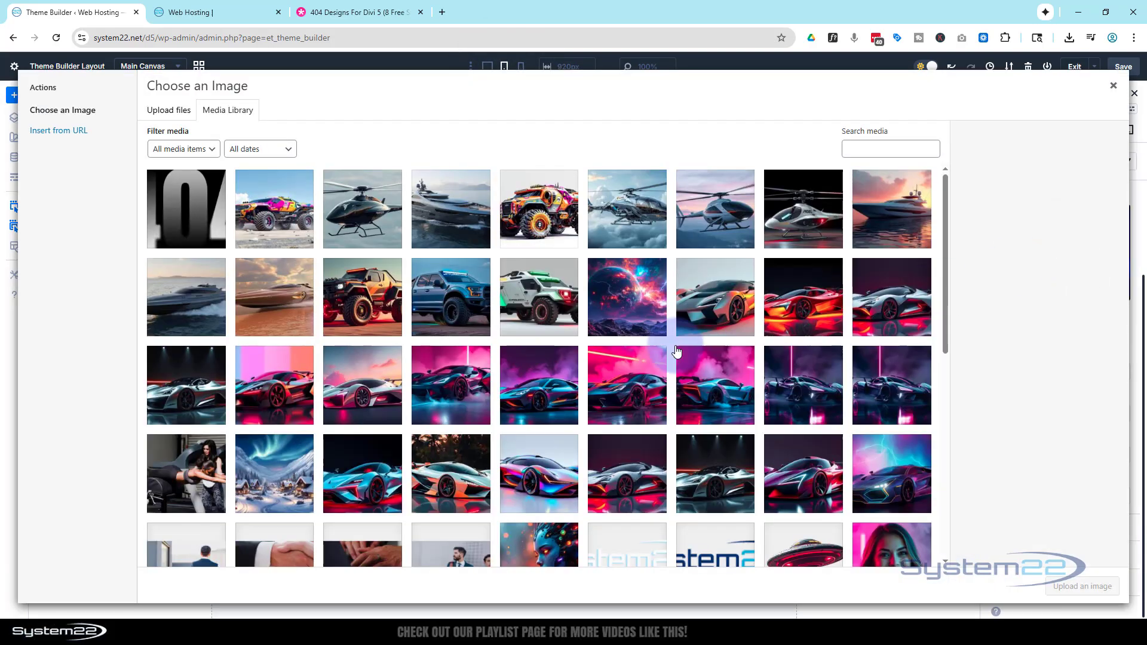
{"action": "scroll", "coordinate": [675, 353], "scroll_direction": "down", "scroll_amount": 3}
{"action": "left_click", "coordinate": [539, 472]}
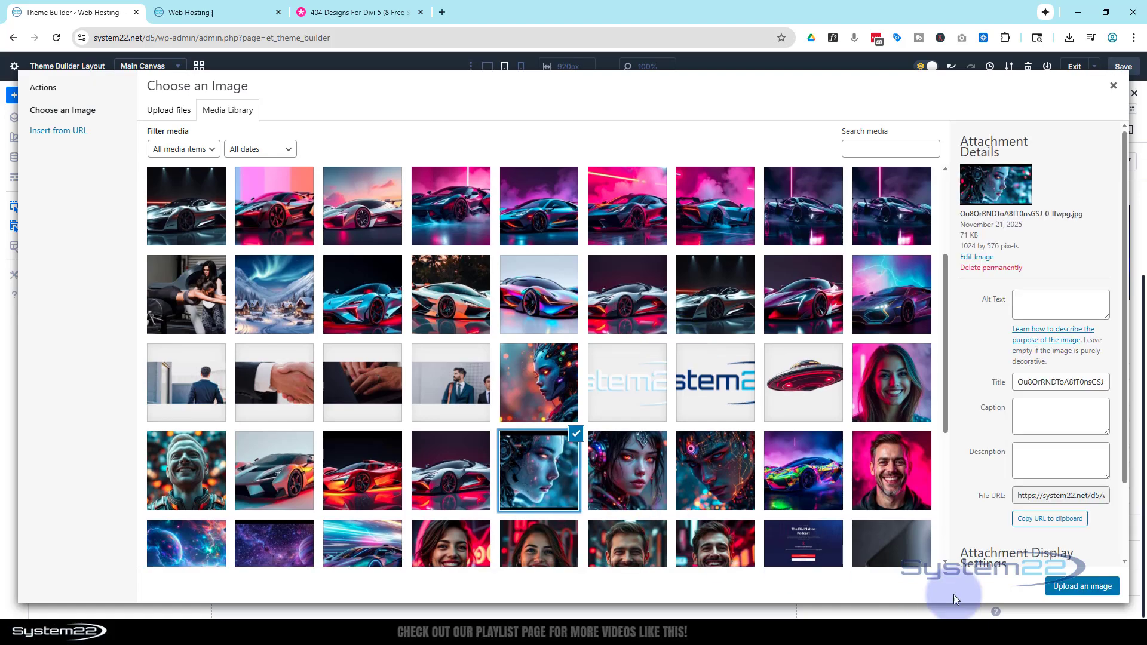
{"action": "left_click", "coordinate": [1062, 594]}
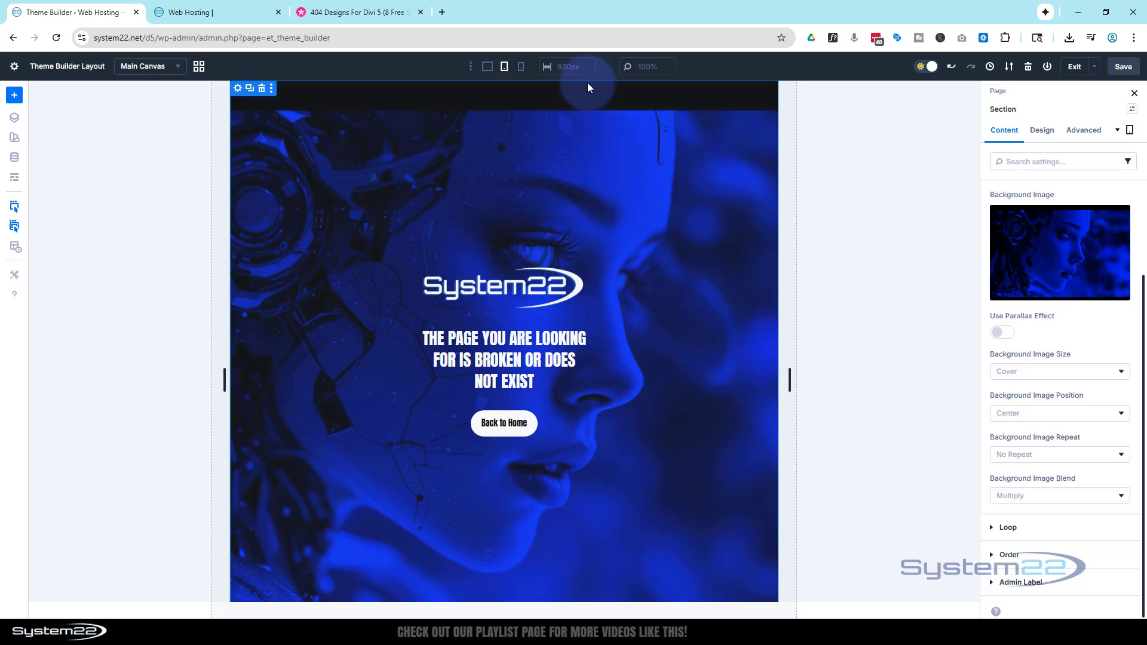
For the phone view, set the section's background image to the dark cyborg face with orange lights and blue circuitry
{"action": "left_click", "coordinate": [521, 67]}
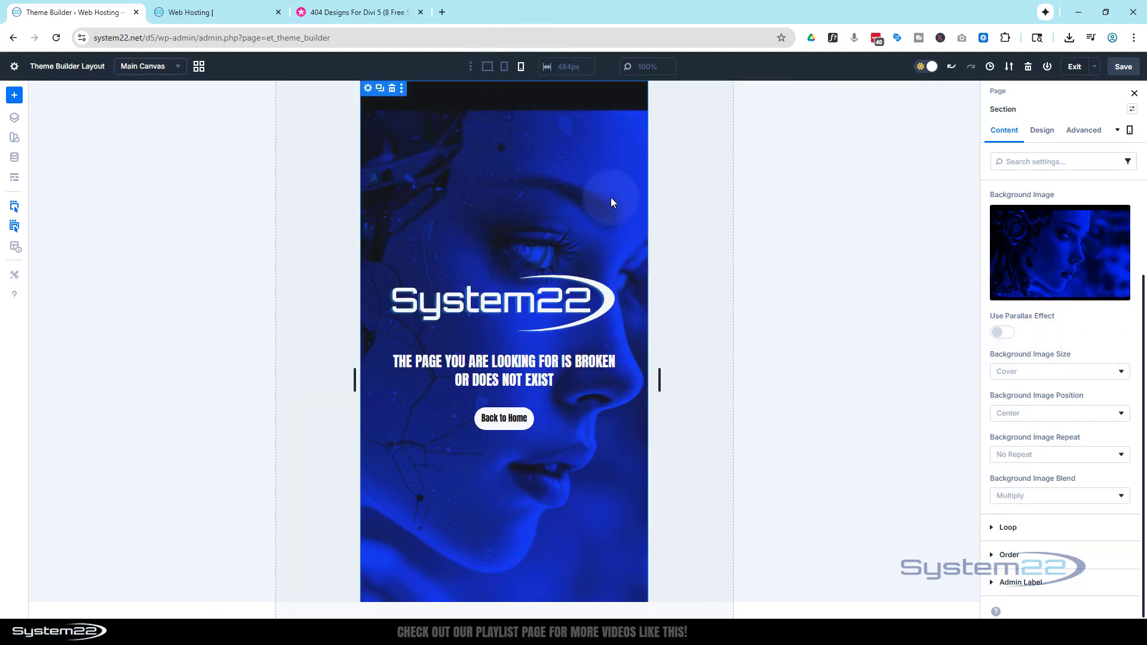
{"action": "left_click", "coordinate": [1068, 257]}
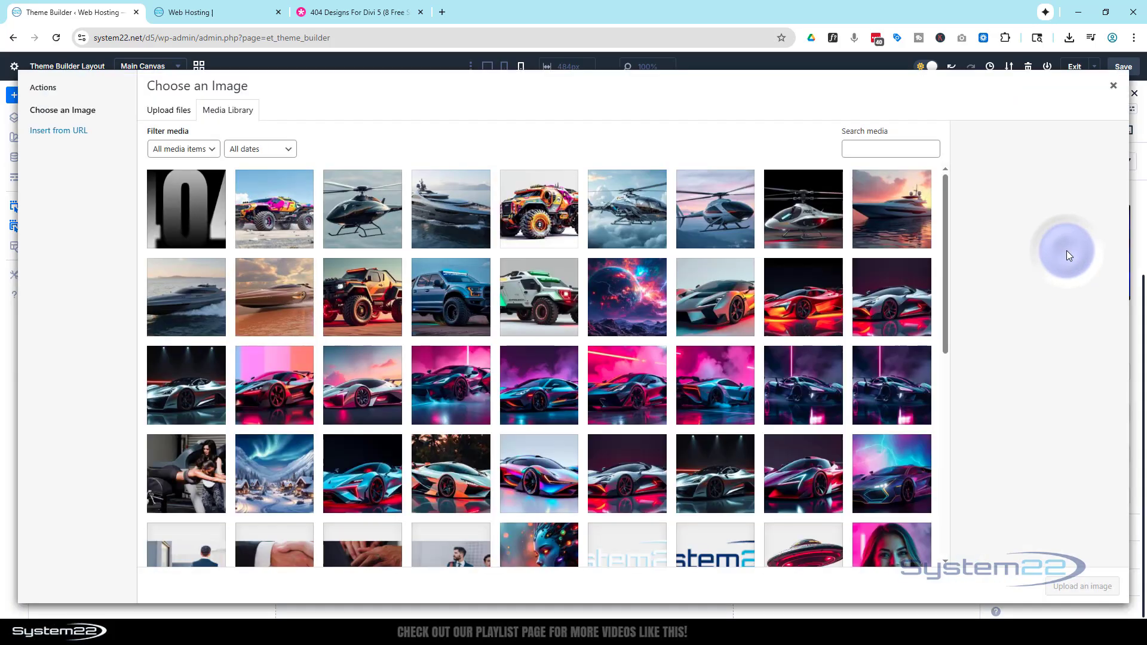
{"action": "scroll", "coordinate": [685, 381], "scroll_direction": "down", "scroll_amount": 5}
{"action": "scroll", "coordinate": [685, 381], "scroll_direction": "down", "scroll_amount": 1}
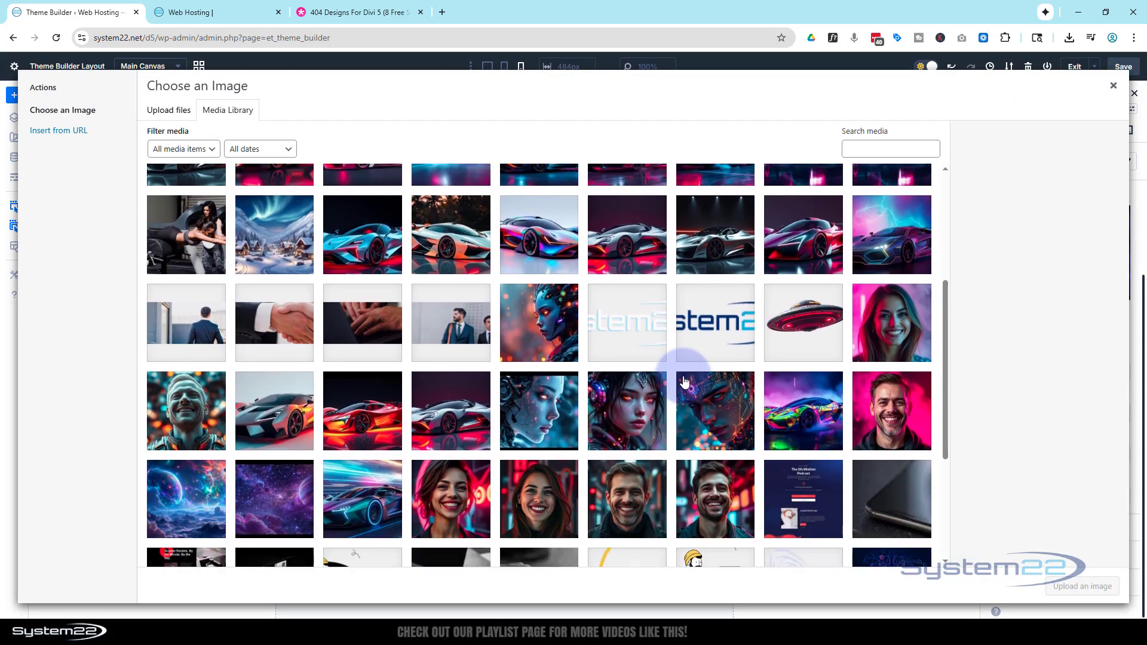
{"action": "left_click", "coordinate": [684, 381]}
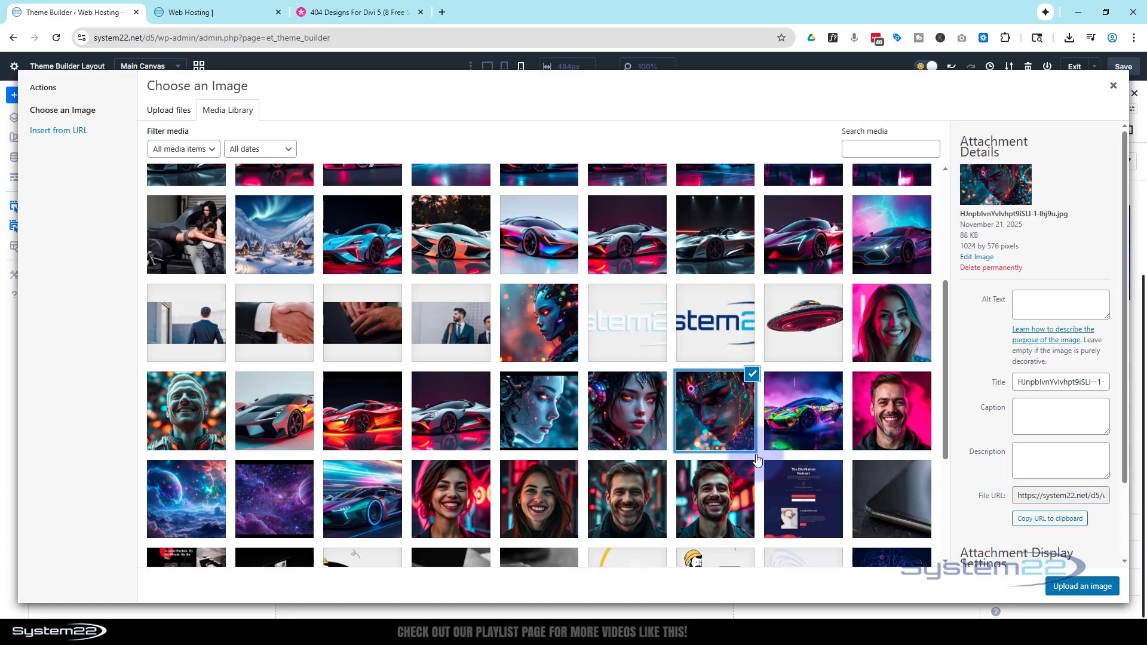
{"action": "left_click", "coordinate": [1078, 587]}
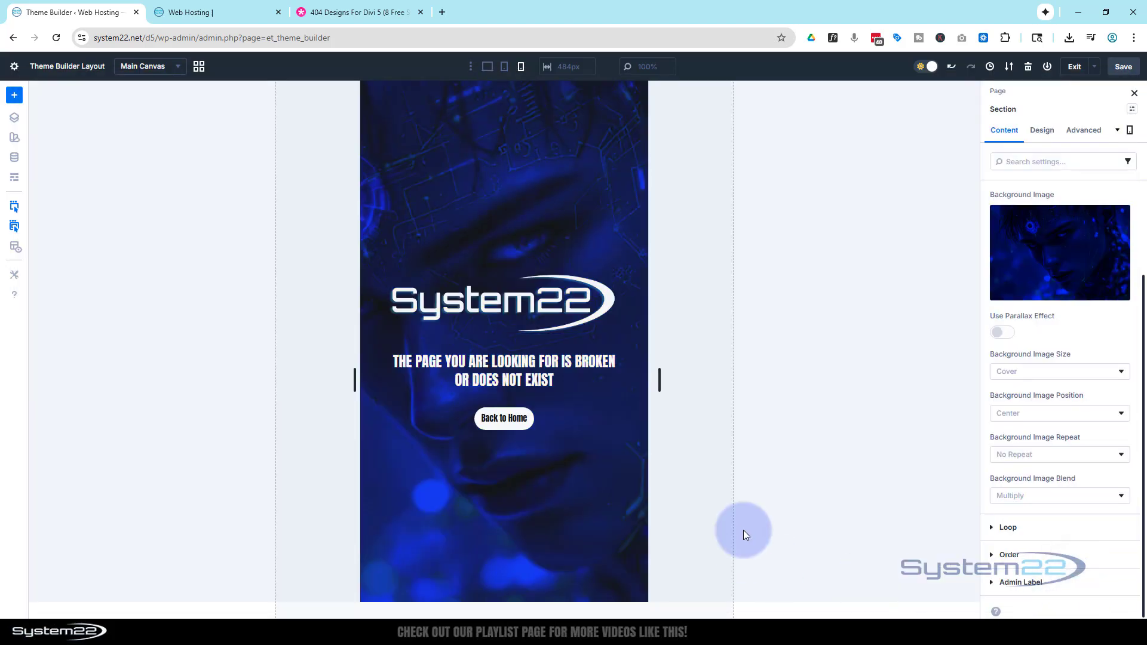
Review the tablet and desktop backgrounds, save the 404 layout and exit to the Theme Builder template overview
{"action": "left_click", "coordinate": [505, 67]}
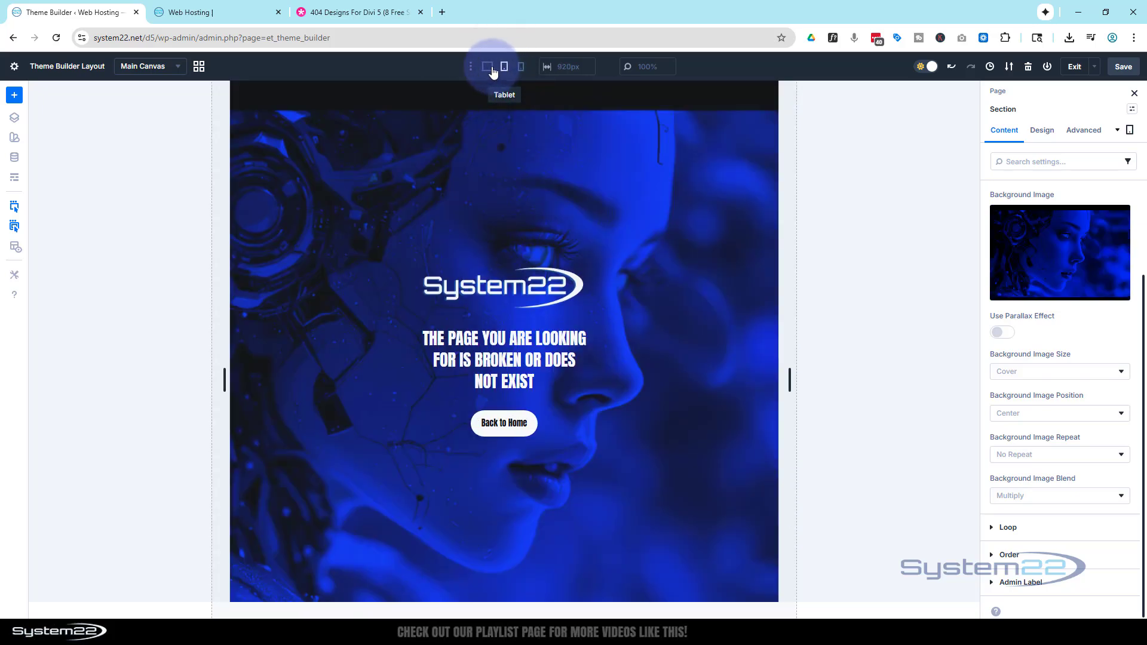
{"action": "left_click", "coordinate": [488, 67]}
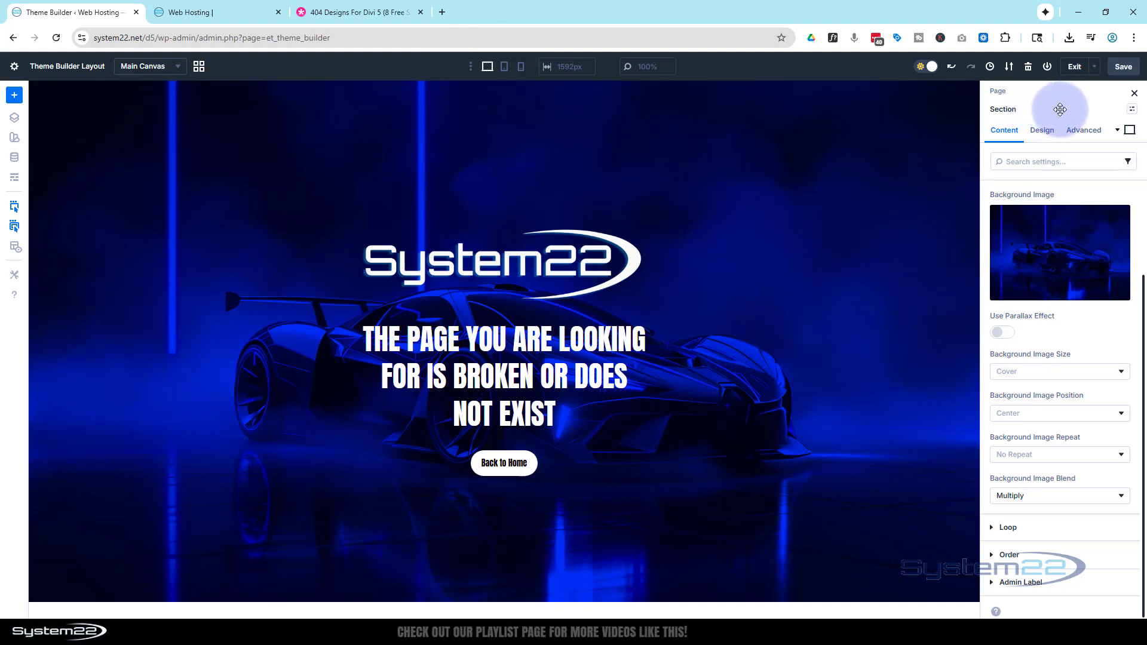
{"action": "left_click", "coordinate": [1124, 69]}
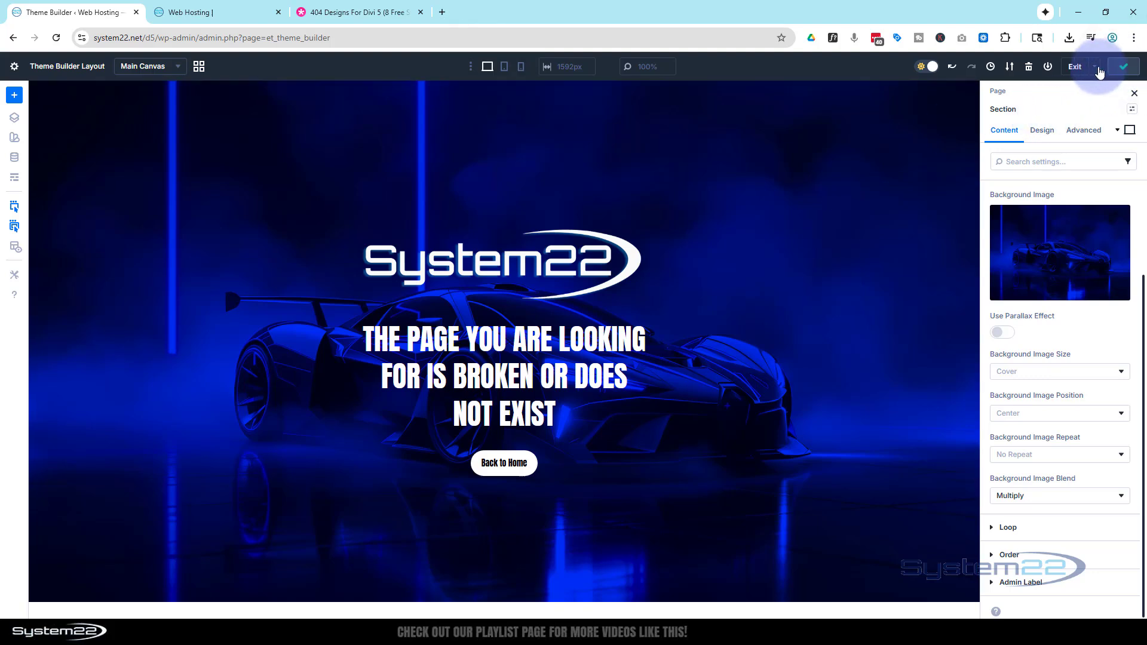
{"action": "left_click", "coordinate": [1075, 66]}
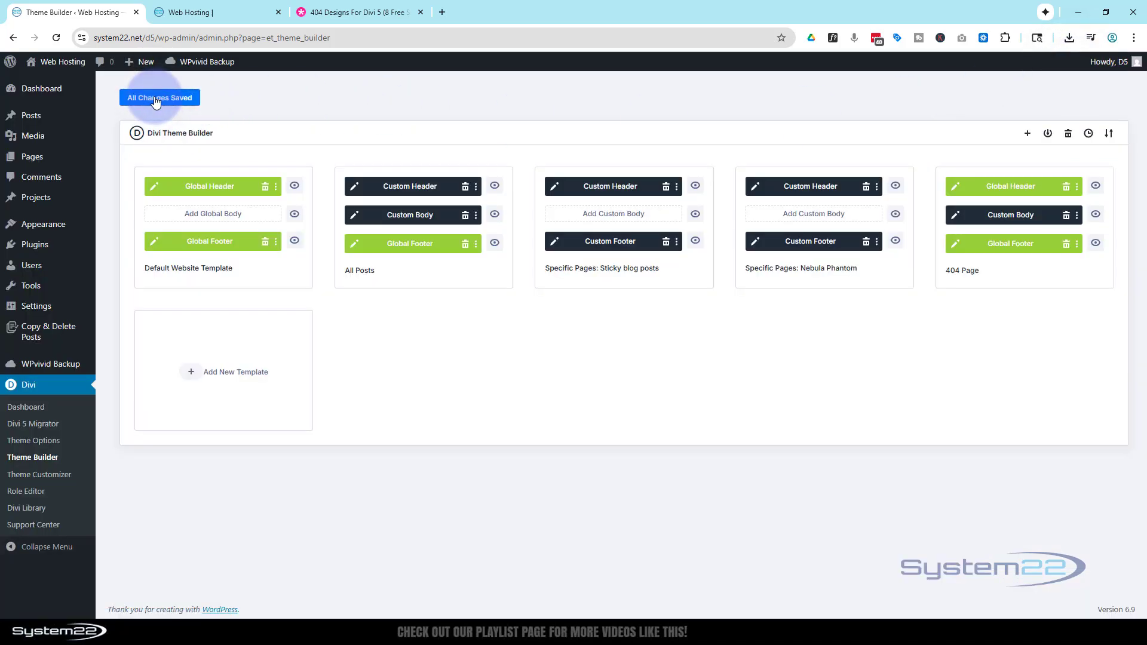
Test the restyled 404 page on the live site at system22.net/d5/rji and follow its Back to Home button
{"action": "left_click", "coordinate": [218, 13]}
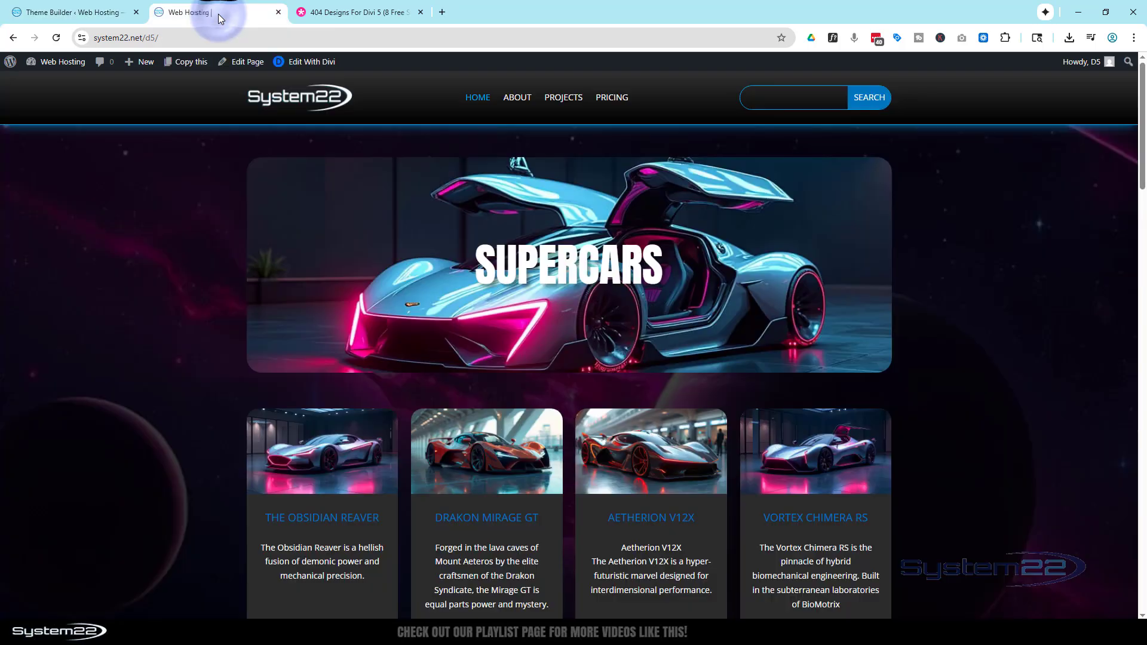
{"action": "left_click", "coordinate": [149, 38]}
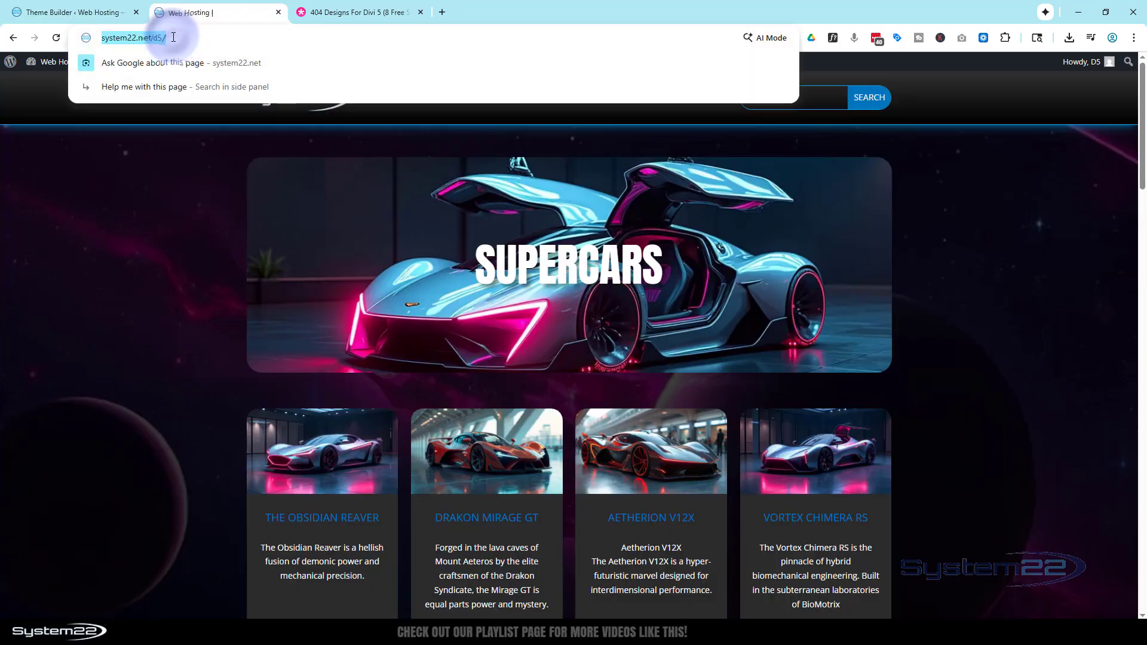
{"action": "left_click", "coordinate": [233, 39]}
{"action": "type", "text": "rji"}
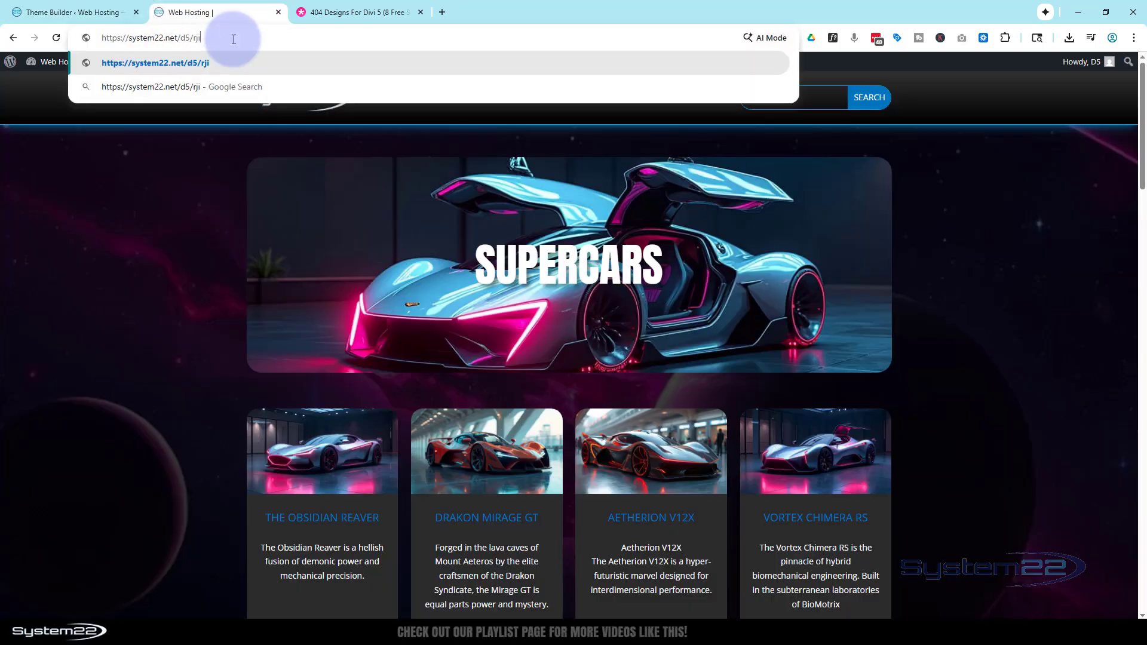
{"action": "key", "text": "Return"}
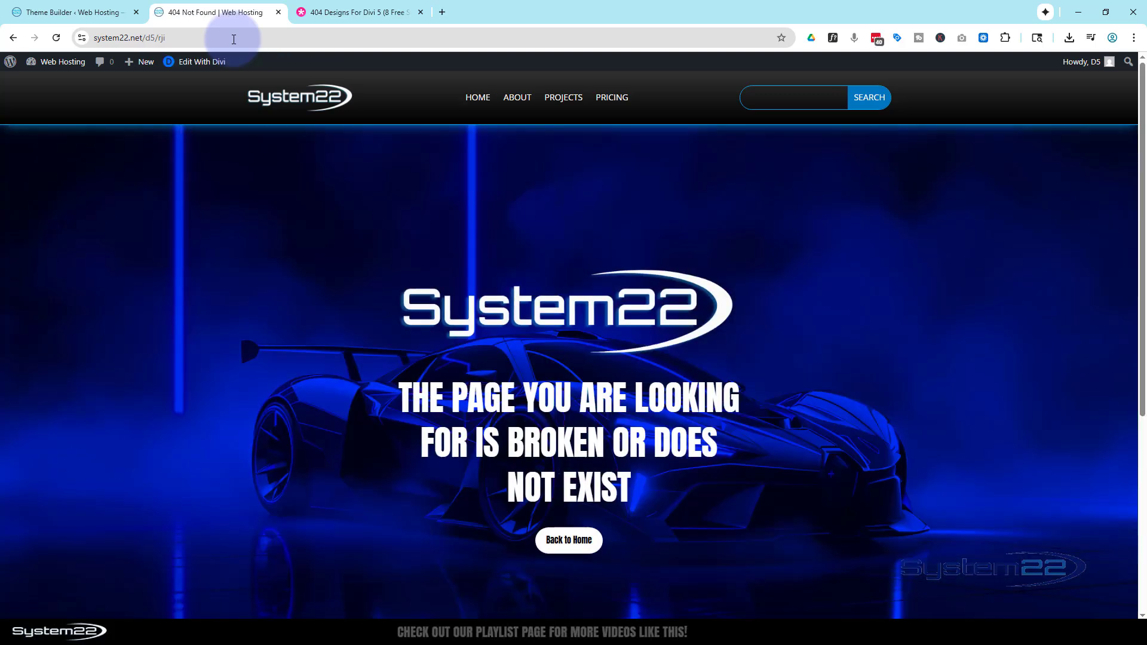
{"action": "scroll", "coordinate": [147, 277], "scroll_direction": "down", "scroll_amount": 4}
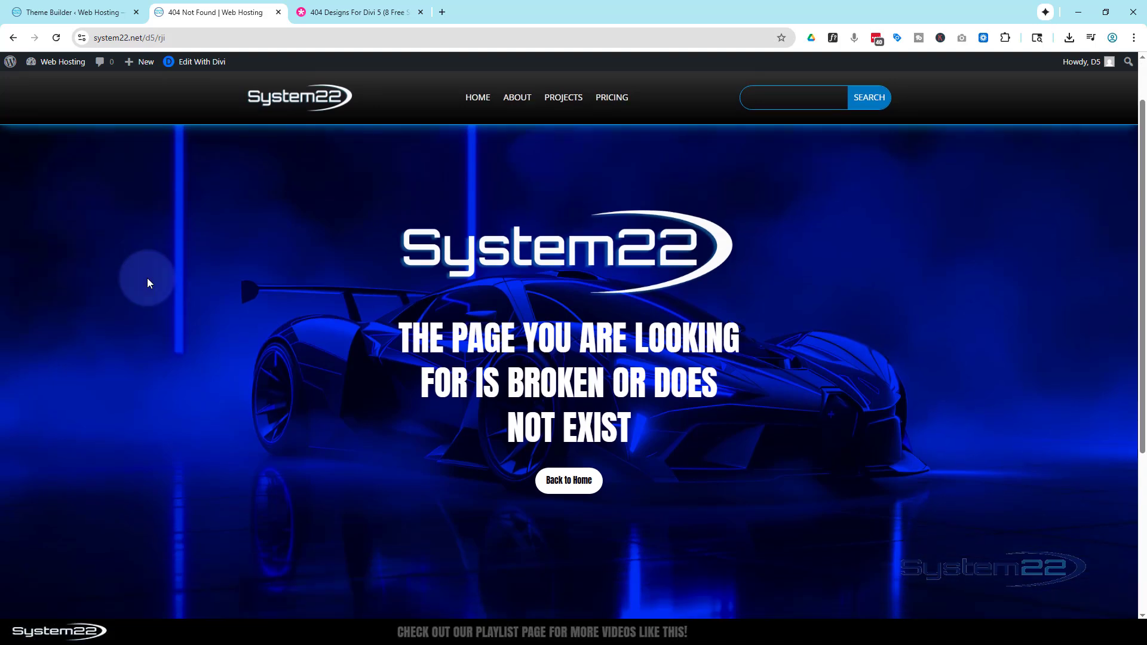
{"action": "scroll", "coordinate": [147, 278], "scroll_direction": "up", "scroll_amount": 4}
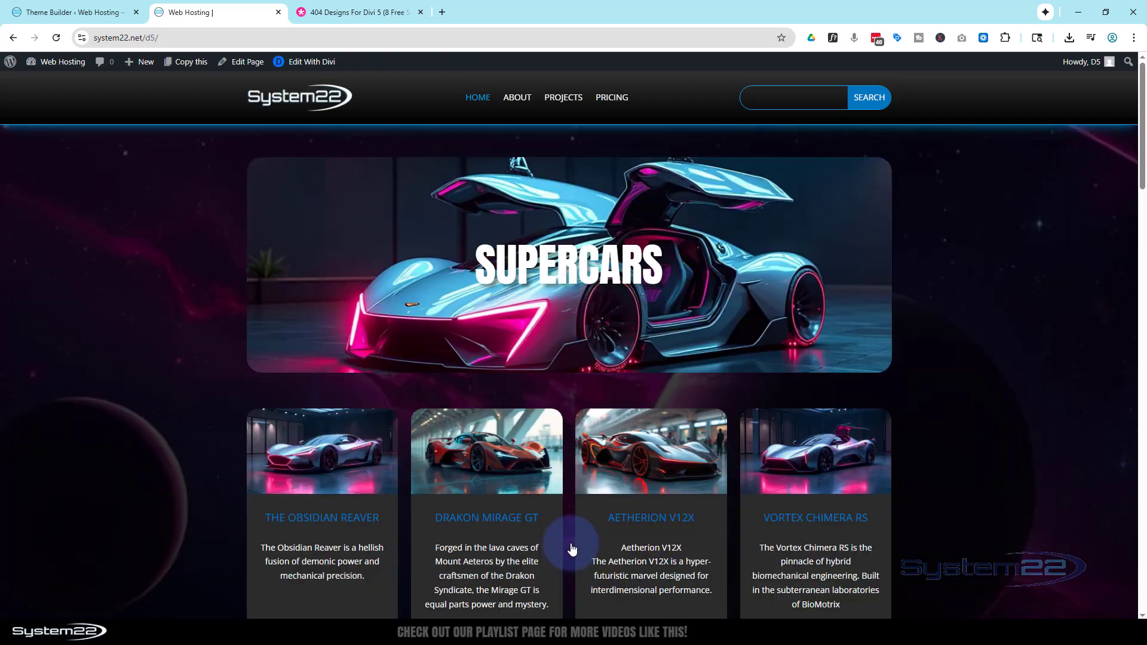
Look back over the free 404 section designs in the Elegant Themes blog post, up to the article's title
{"action": "left_click", "coordinate": [361, 13]}
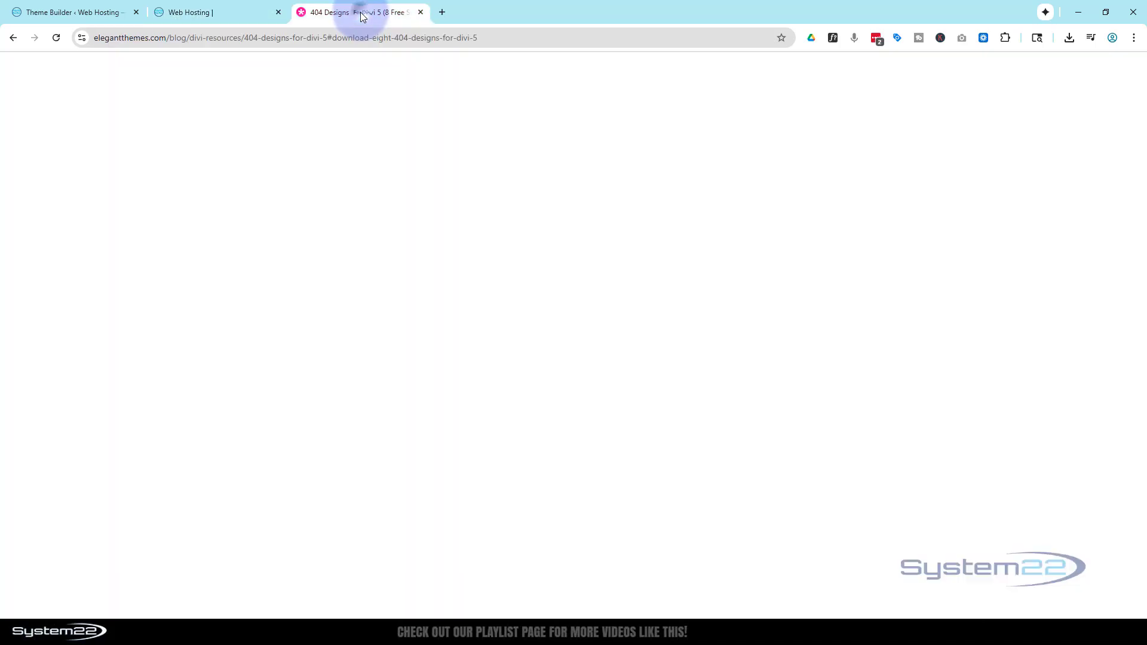
{"action": "scroll", "coordinate": [428, 289], "scroll_direction": "up", "scroll_amount": 20}
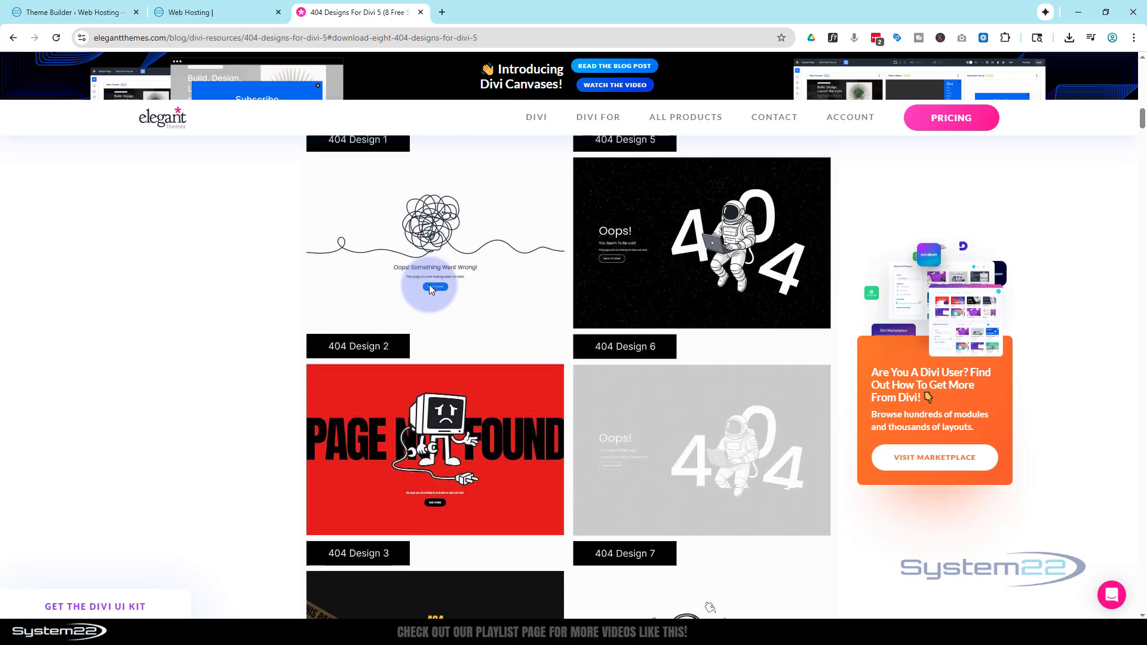
{"action": "scroll", "coordinate": [428, 289], "scroll_direction": "up", "scroll_amount": 6}
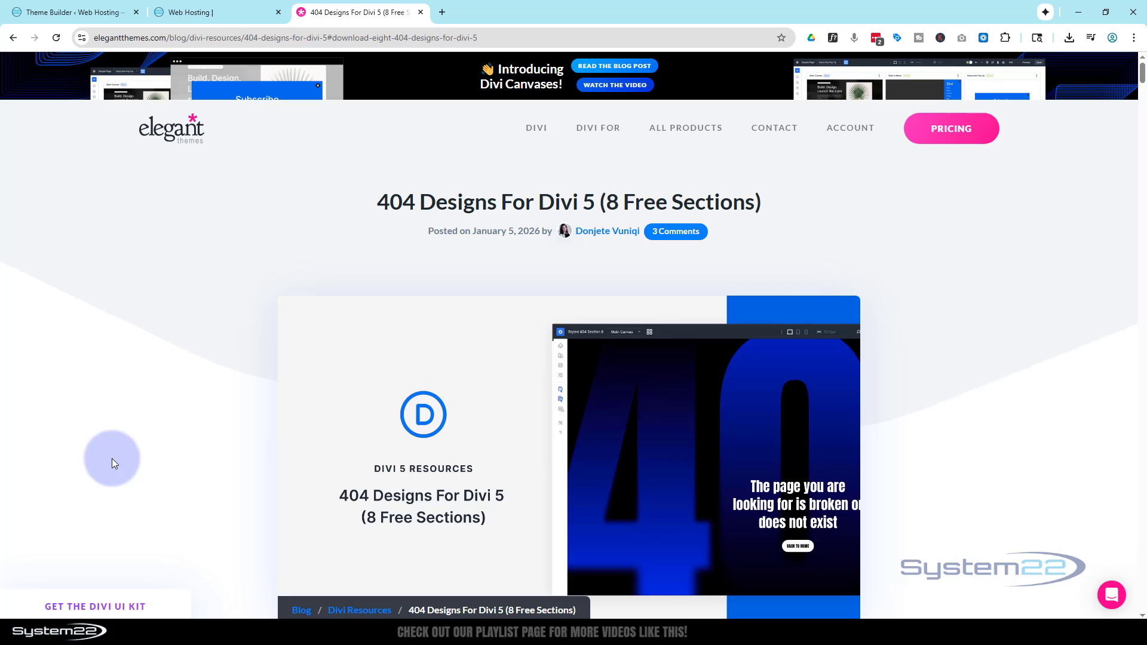
Return to the live site and load the nonexistent address system22.net/d5/qwe to bring up the 404 page
{"action": "left_click", "coordinate": [204, 12]}
{"action": "left_click", "coordinate": [196, 37]}
{"action": "left_click", "coordinate": [197, 37]}
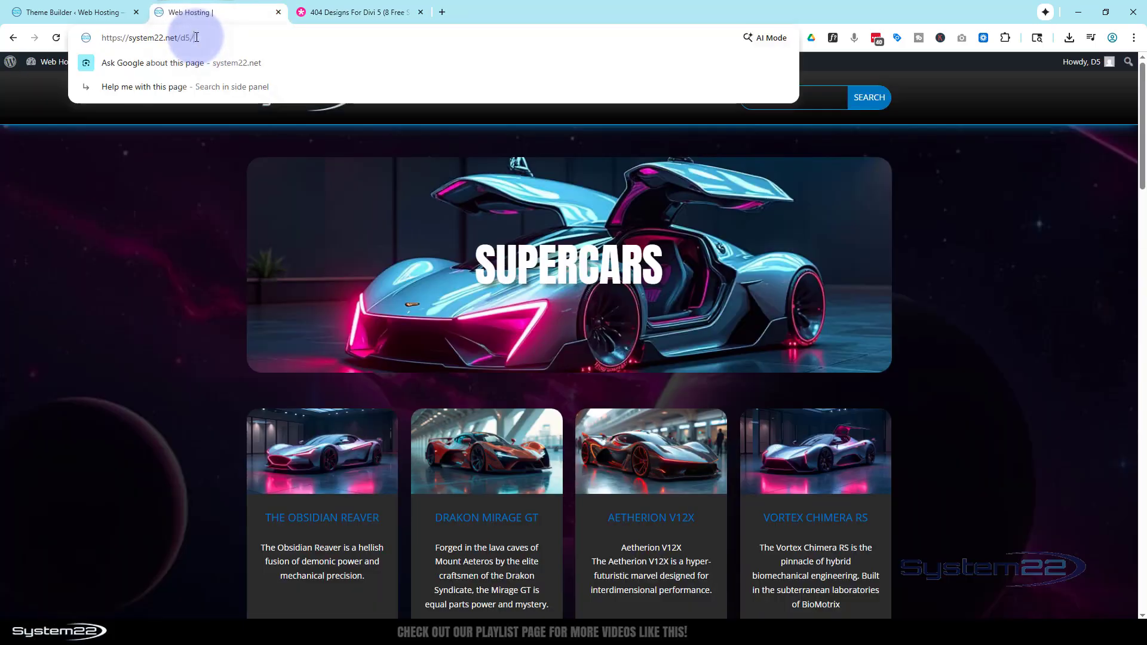
{"action": "type", "text": "qwe"}
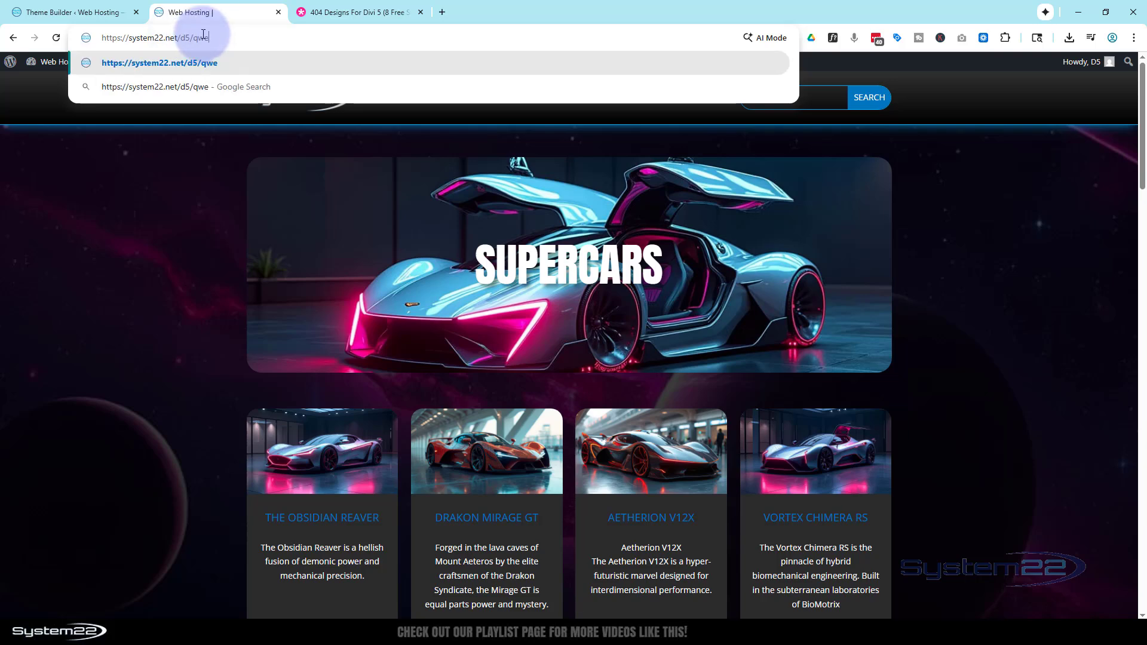
{"action": "key", "text": "Return"}
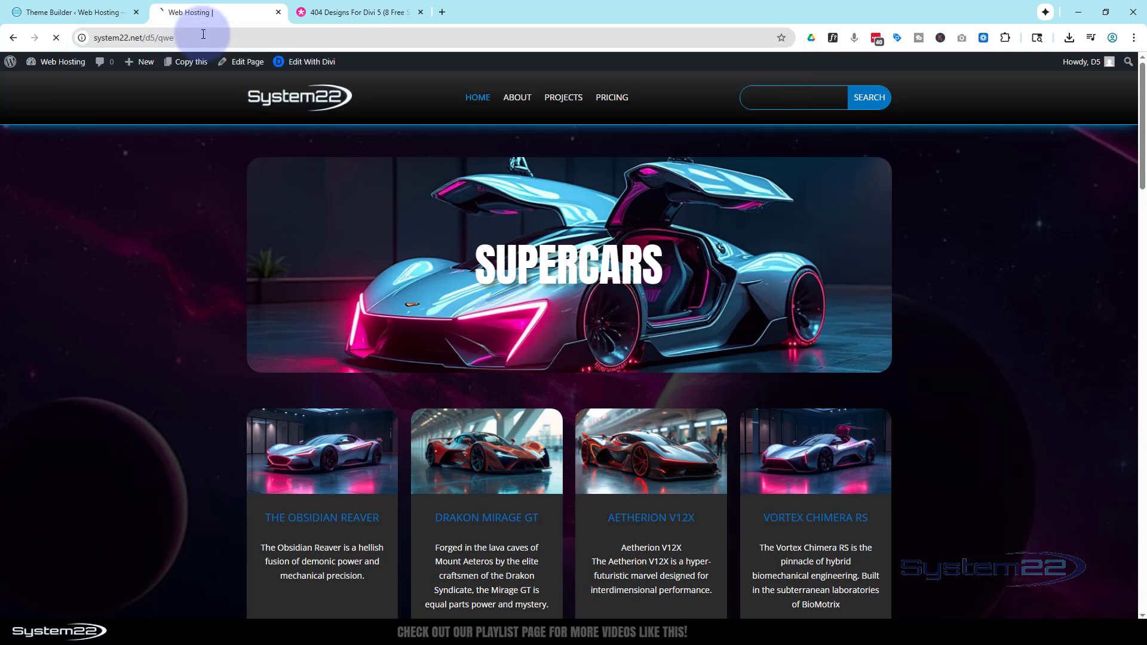